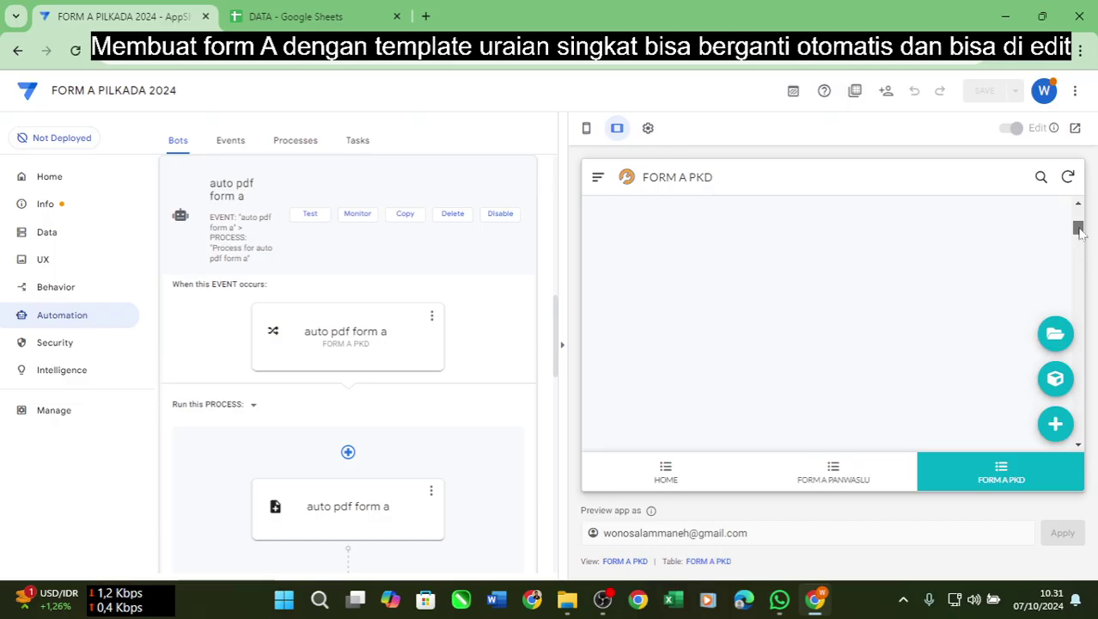
Open a new Form A entry from the FORM A PKD list and examine its fields, including the brief supervision results description.
{"action": "left_click_drag", "start_coordinate": [1079, 230], "coordinate": [1079, 260]}
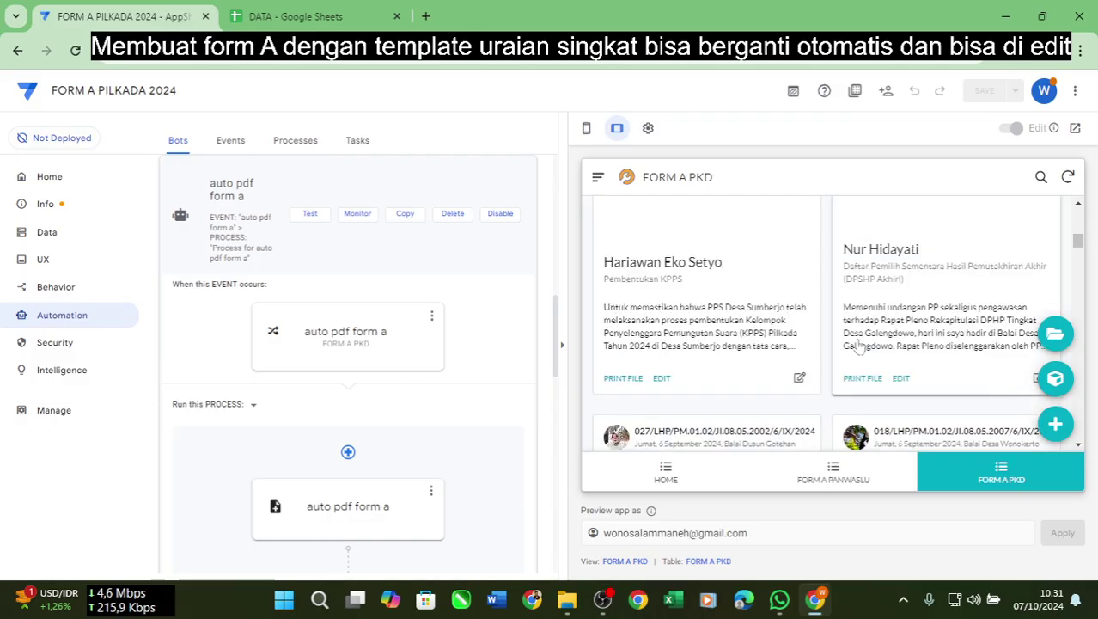
{"action": "scroll", "coordinate": [858, 345], "scroll_direction": "down", "scroll_amount": 3}
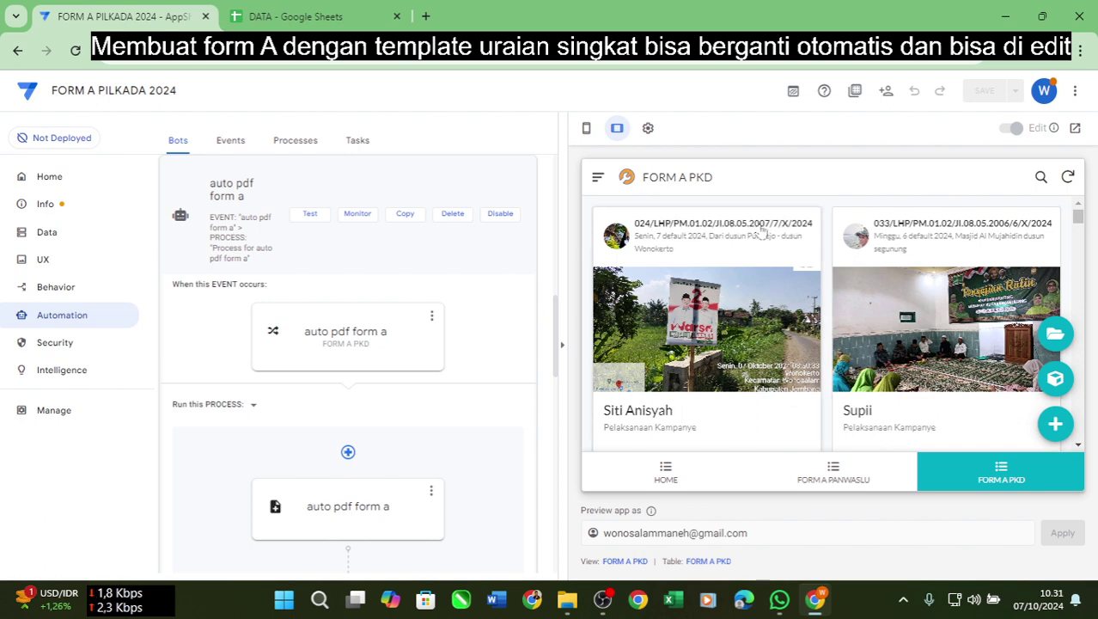
{"action": "left_click", "coordinate": [1057, 425]}
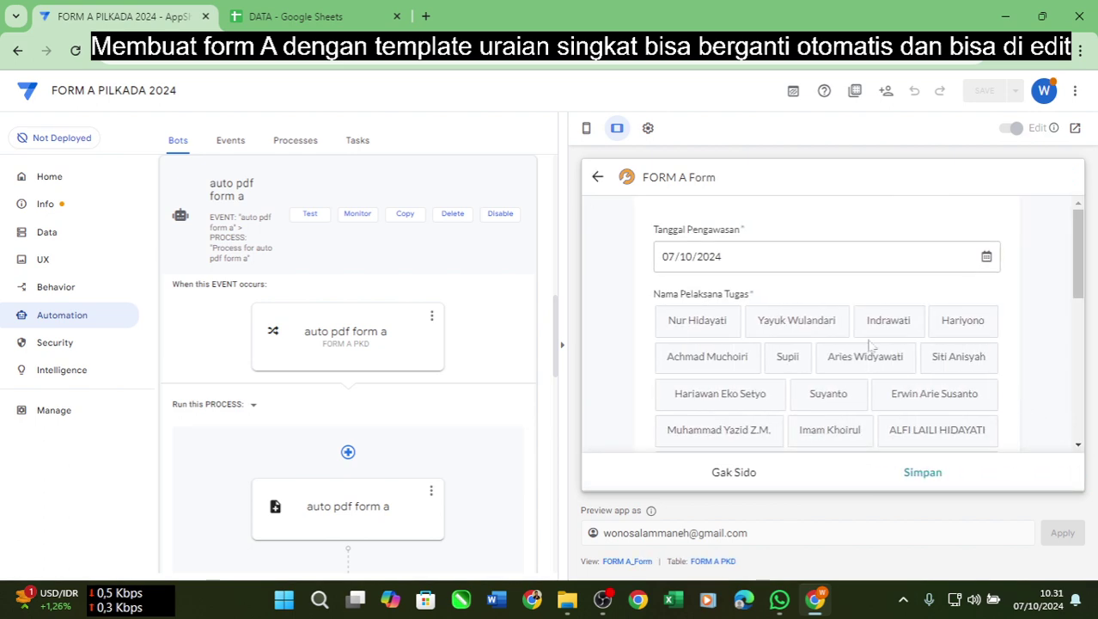
{"action": "scroll", "coordinate": [870, 345], "scroll_direction": "down", "scroll_amount": 5}
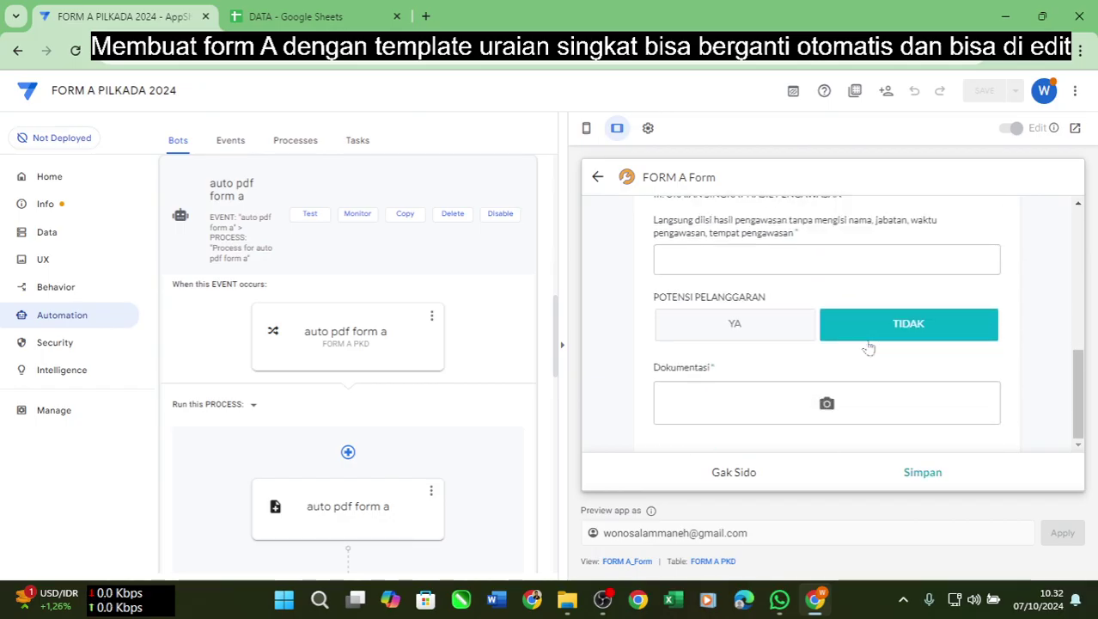
{"action": "scroll", "coordinate": [869, 346], "scroll_direction": "up", "scroll_amount": 5}
{"action": "scroll", "coordinate": [870, 345], "scroll_direction": "down", "scroll_amount": 3}
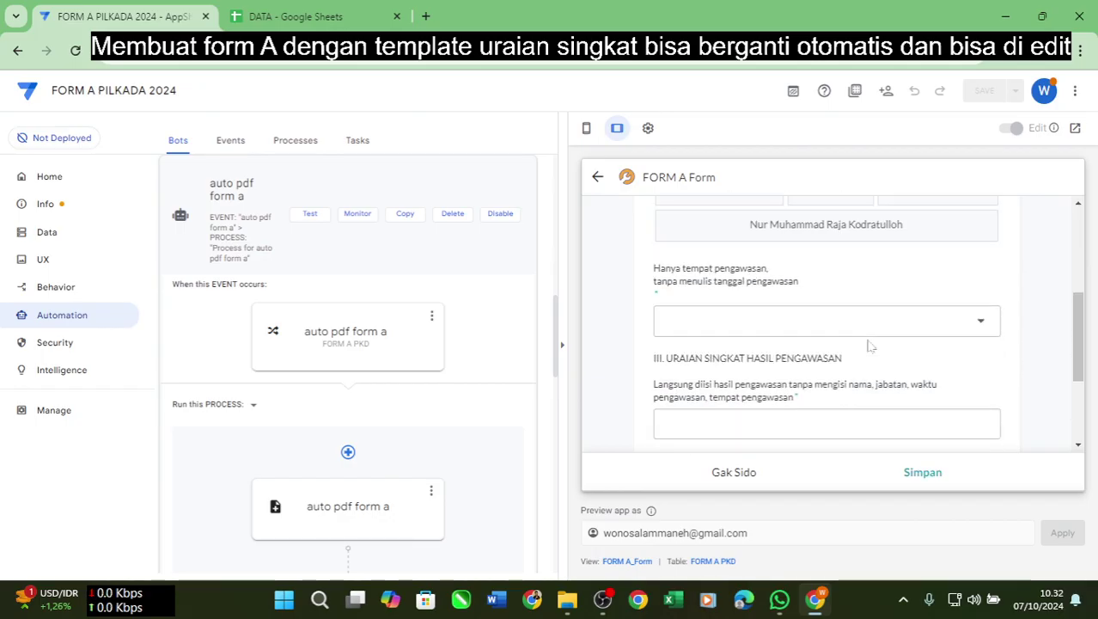
{"action": "left_click", "coordinate": [873, 420]}
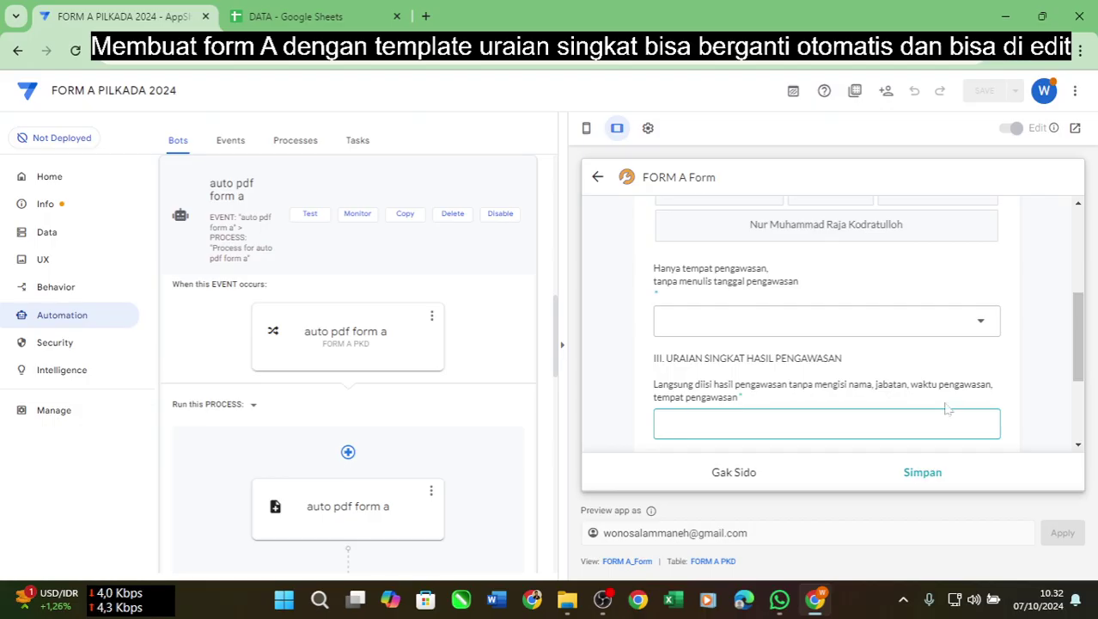
{"action": "left_click_drag", "start_coordinate": [1078, 375], "coordinate": [1089, 235]}
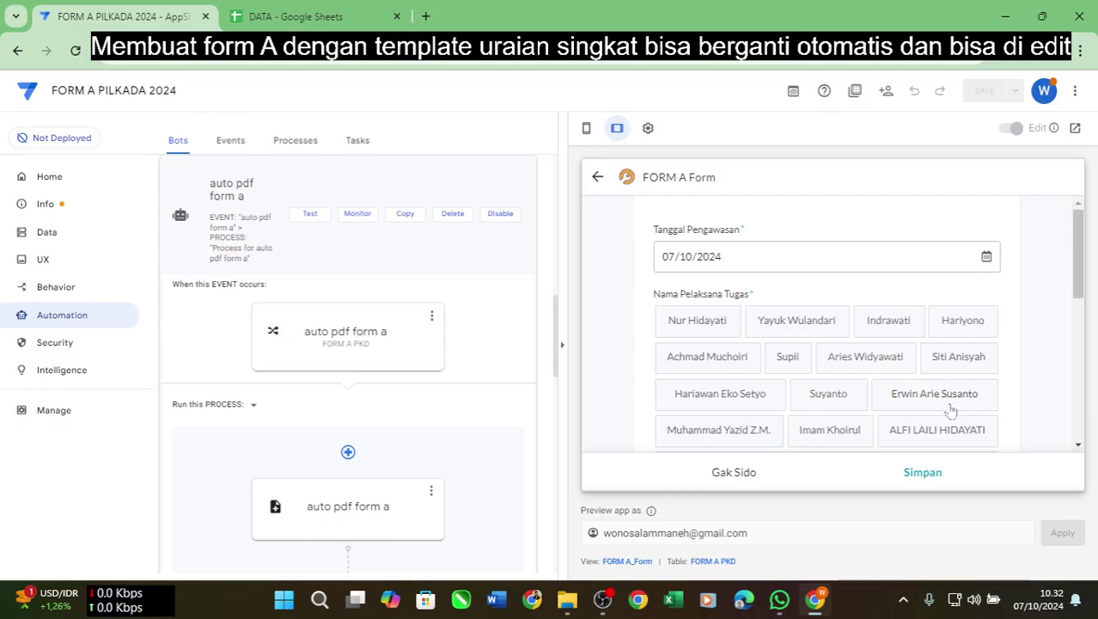
Select a task executor in the form and review the sections from Sub Tahapan through the brief supervision results description.
{"action": "scroll", "coordinate": [882, 380], "scroll_direction": "down", "scroll_amount": 10}
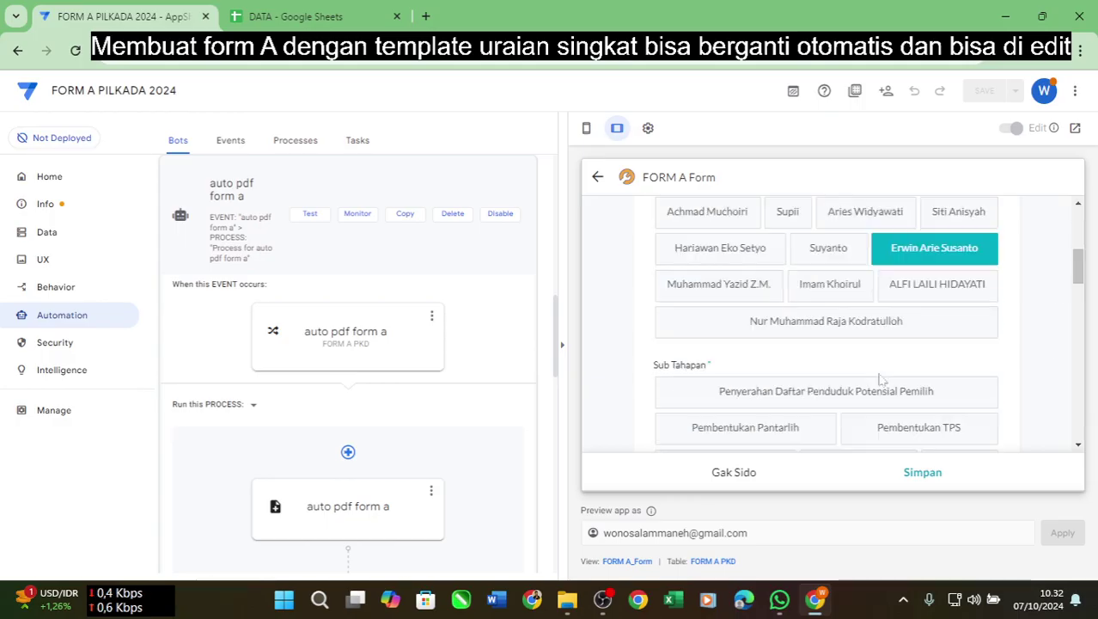
{"action": "scroll", "coordinate": [880, 383], "scroll_direction": "down", "scroll_amount": 1}
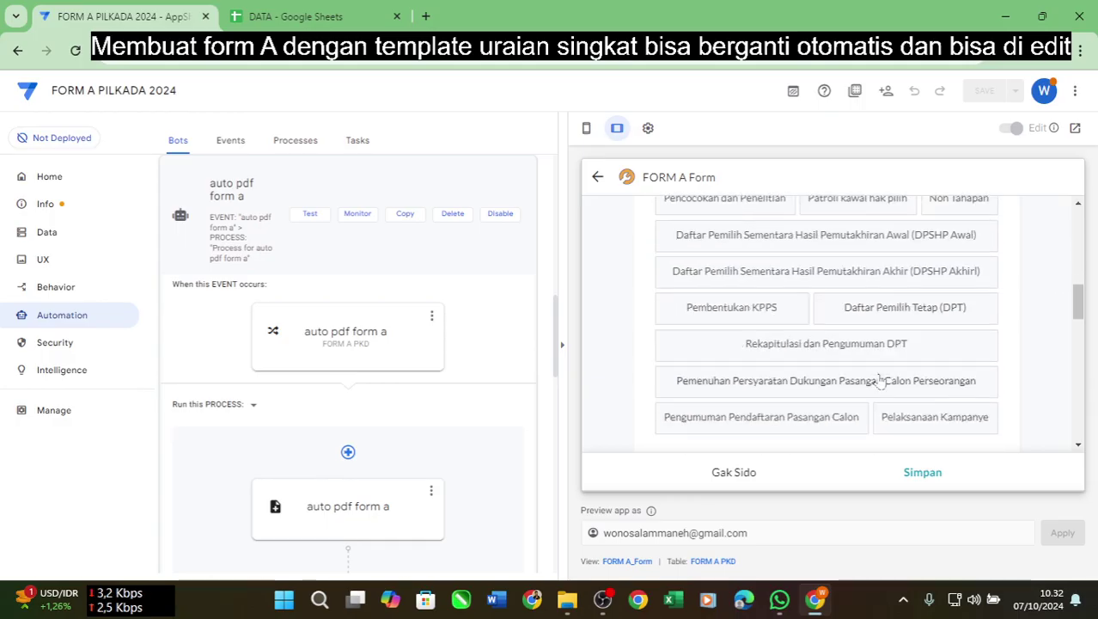
{"action": "scroll", "coordinate": [881, 383], "scroll_direction": "down", "scroll_amount": 2}
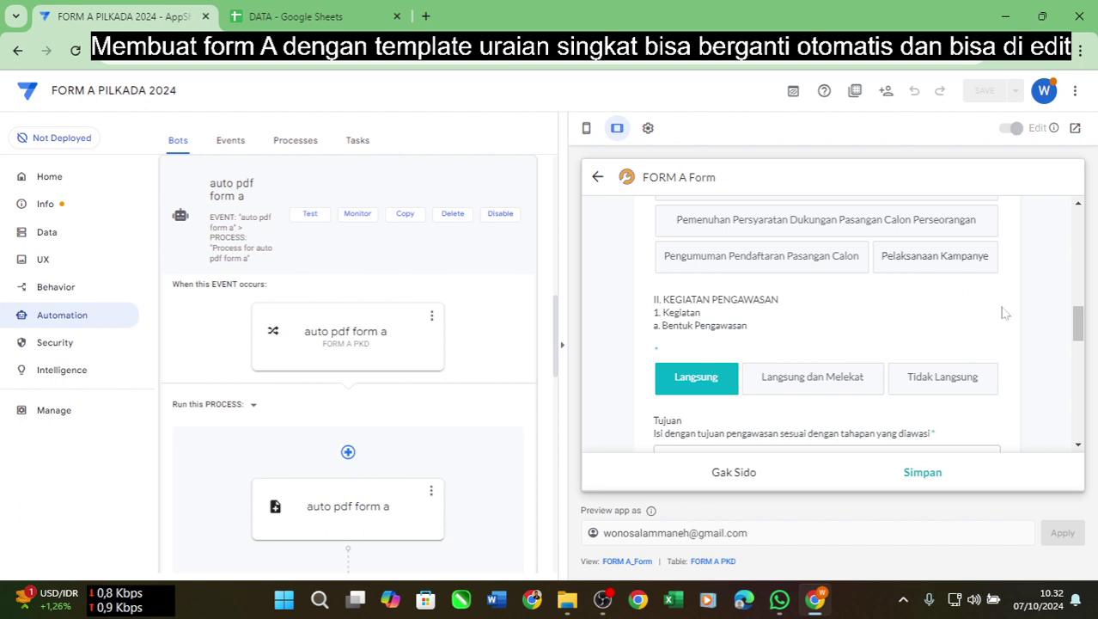
{"action": "left_click_drag", "start_coordinate": [1075, 331], "coordinate": [1081, 423]}
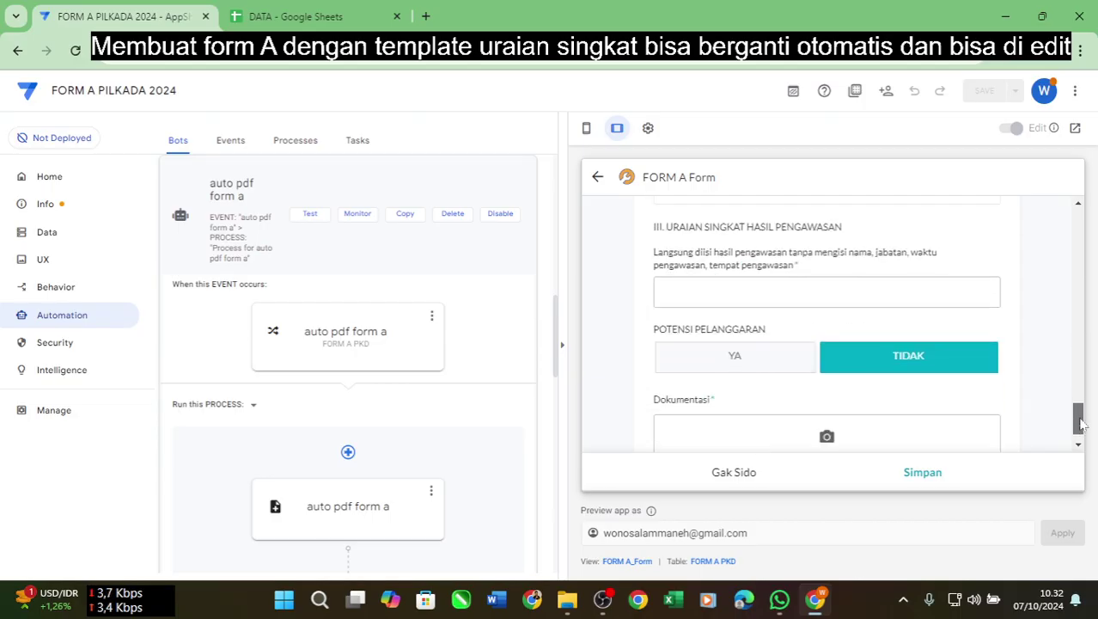
{"action": "scroll", "coordinate": [1046, 392], "scroll_direction": "up", "scroll_amount": 1}
{"action": "left_click", "coordinate": [826, 312]}
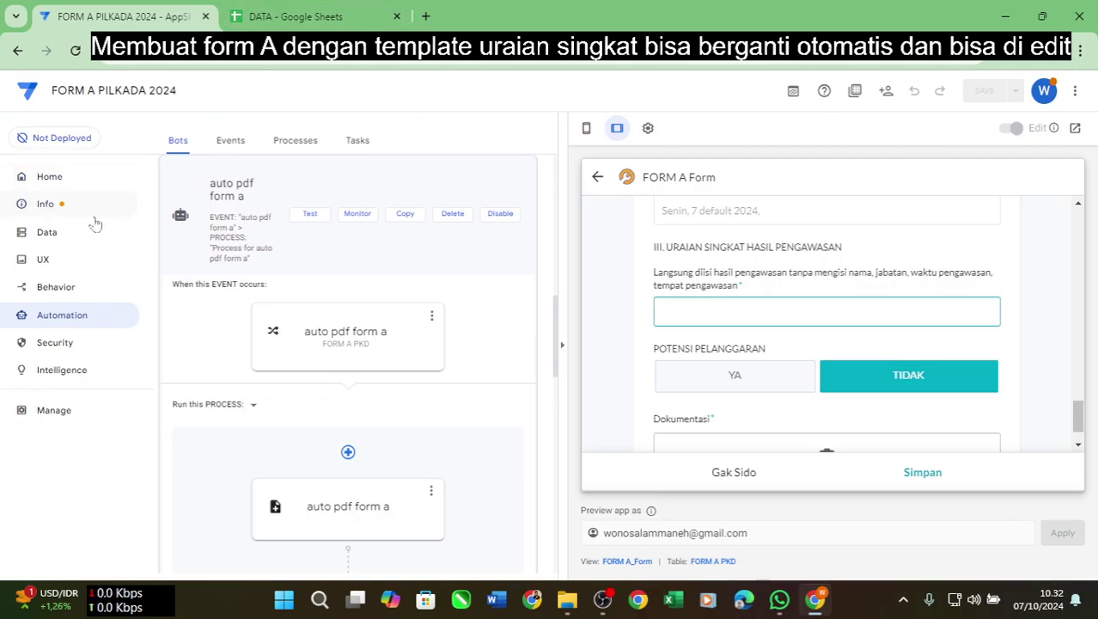
Find the DATA table in the app's data settings and open its source spreadsheet.
{"action": "left_click", "coordinate": [76, 238]}
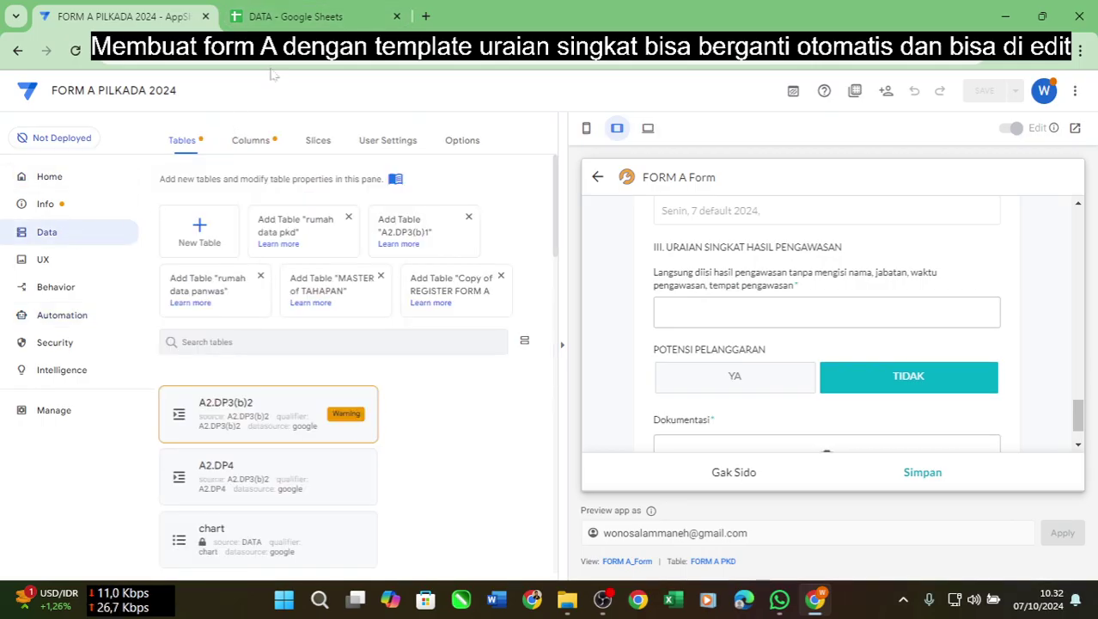
{"action": "left_click", "coordinate": [263, 19]}
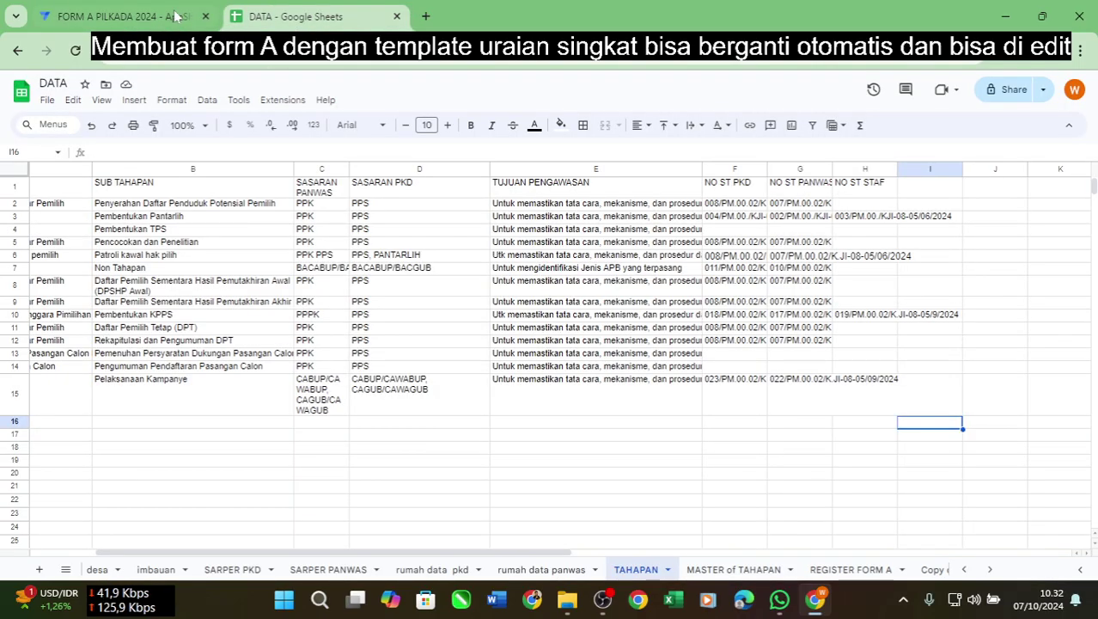
{"action": "left_click", "coordinate": [124, 16]}
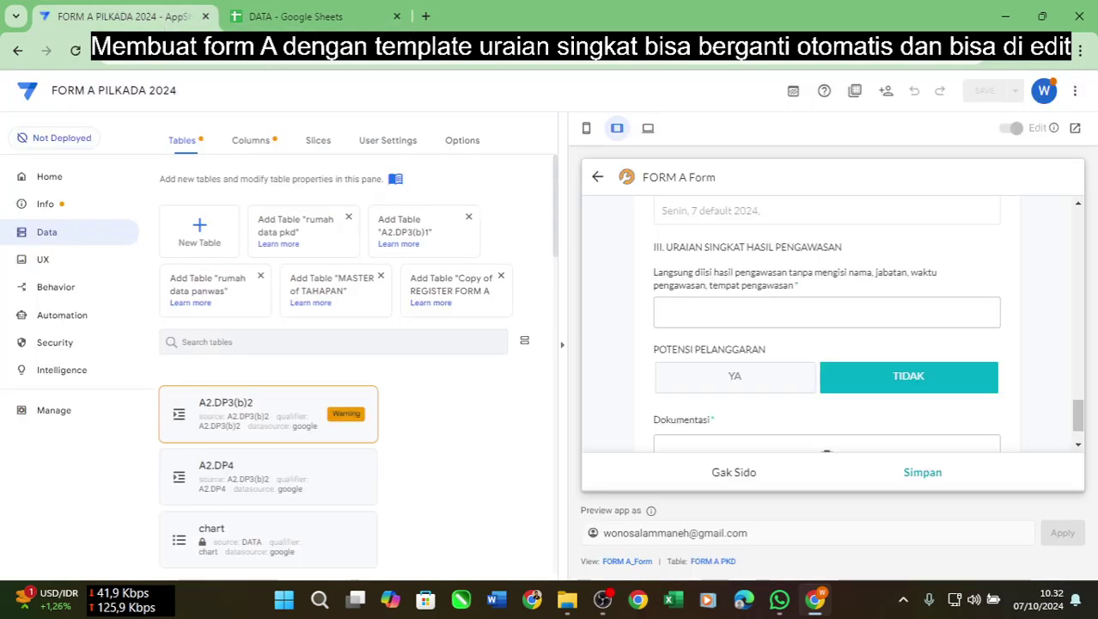
{"action": "left_click", "coordinate": [250, 141]}
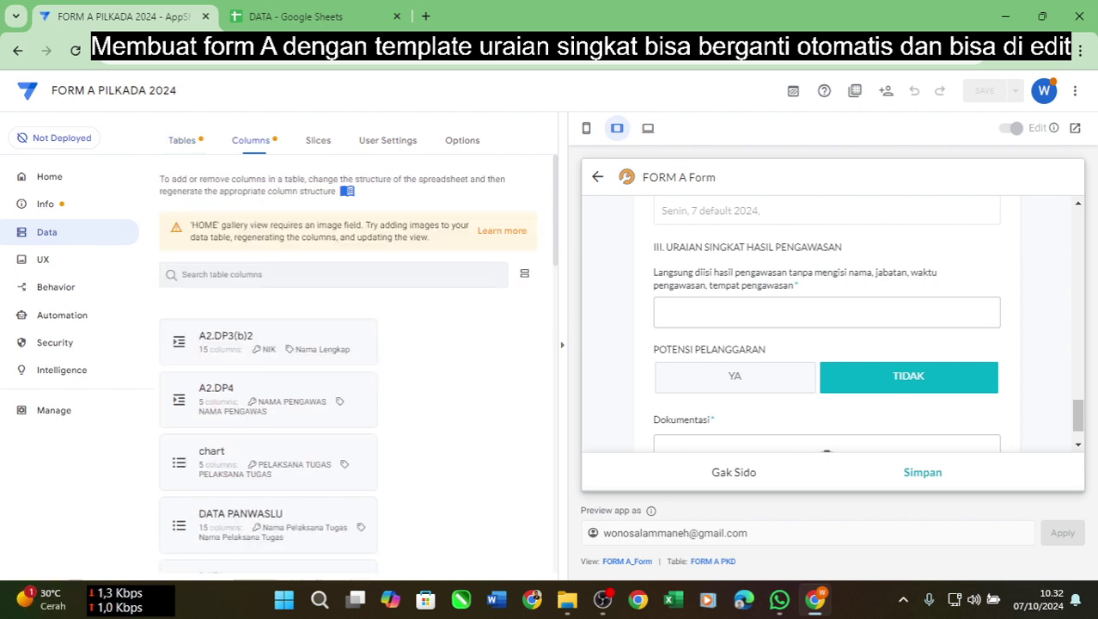
{"action": "left_click", "coordinate": [264, 331]}
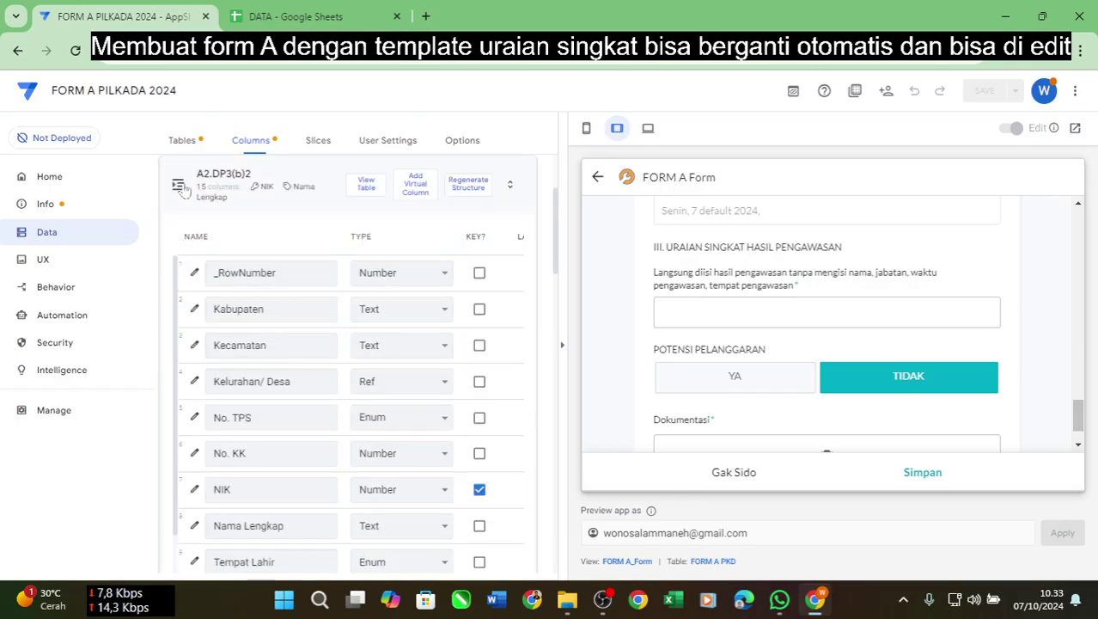
{"action": "scroll", "coordinate": [289, 345], "scroll_direction": "down", "scroll_amount": 10}
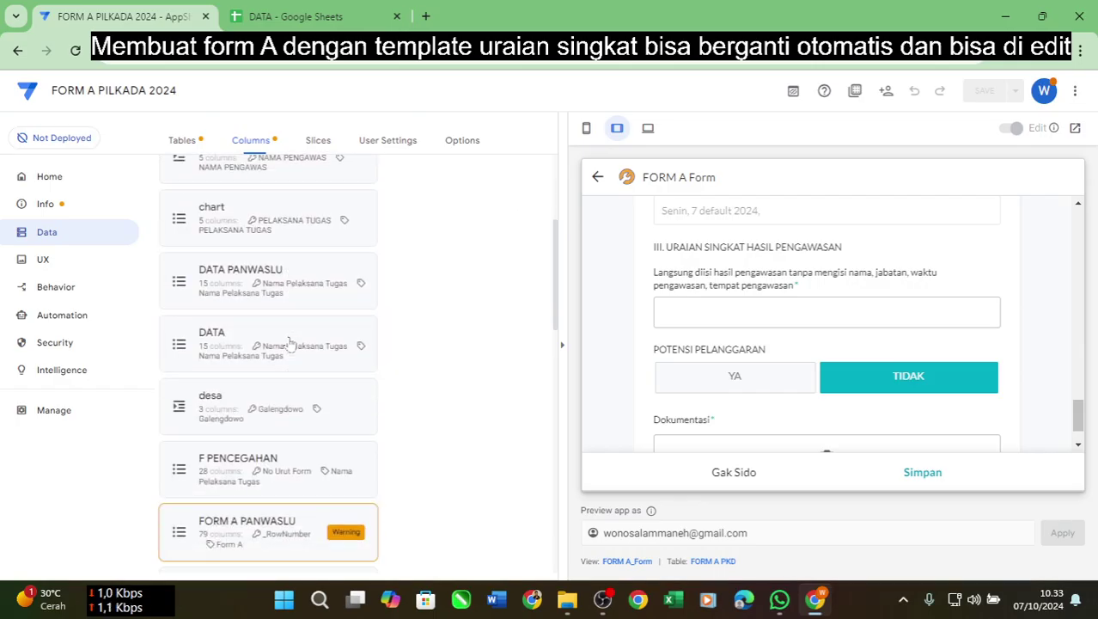
{"action": "left_click", "coordinate": [290, 343]}
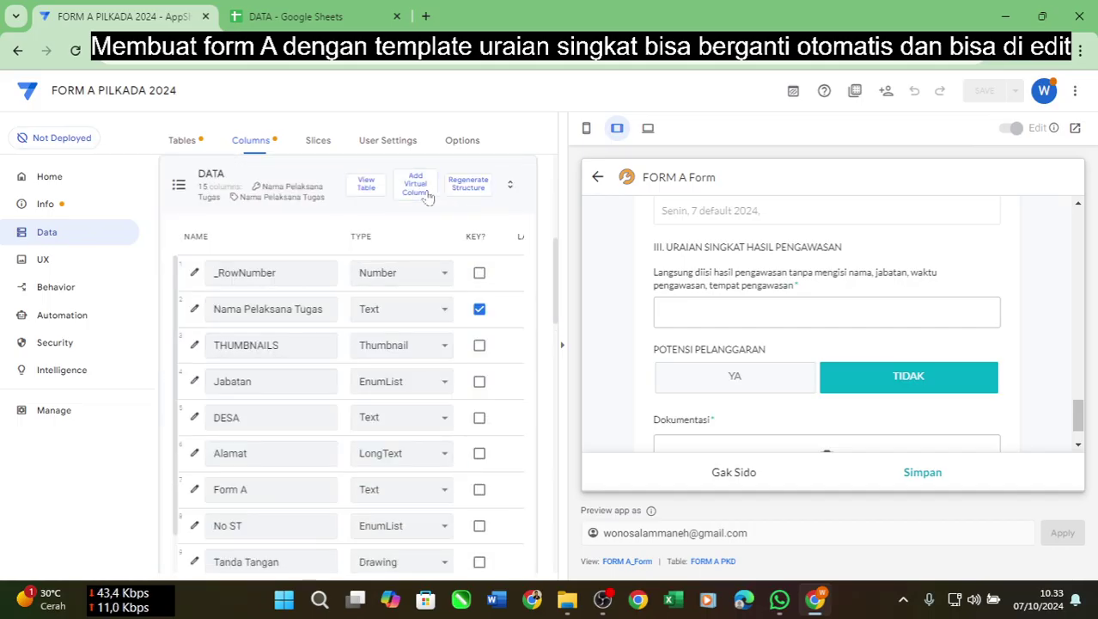
{"action": "left_click", "coordinate": [376, 191]}
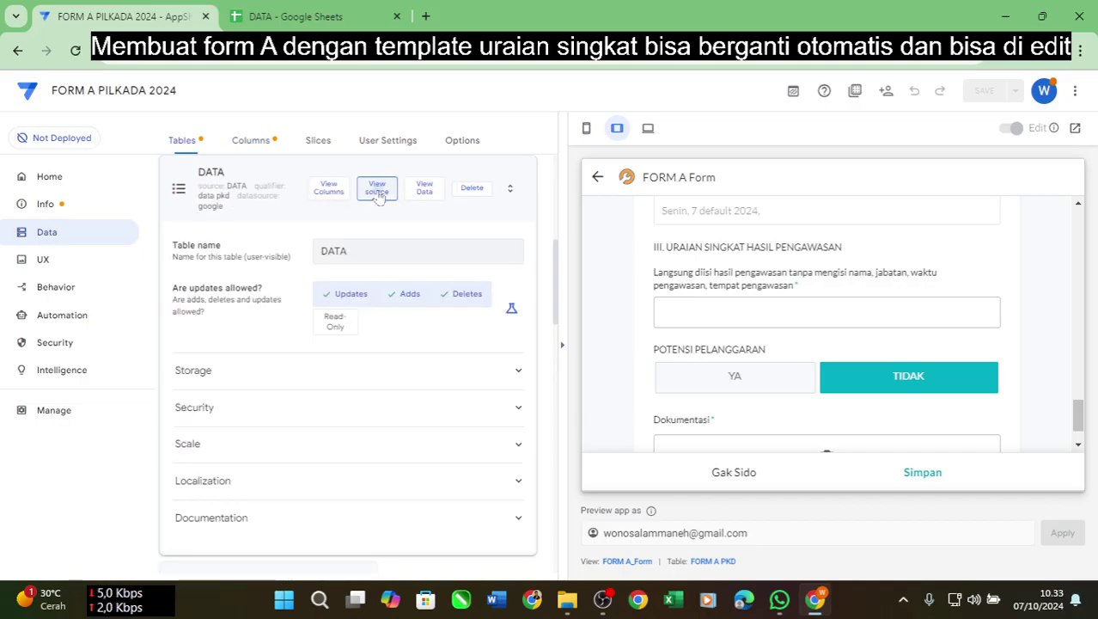
{"action": "left_click", "coordinate": [378, 193]}
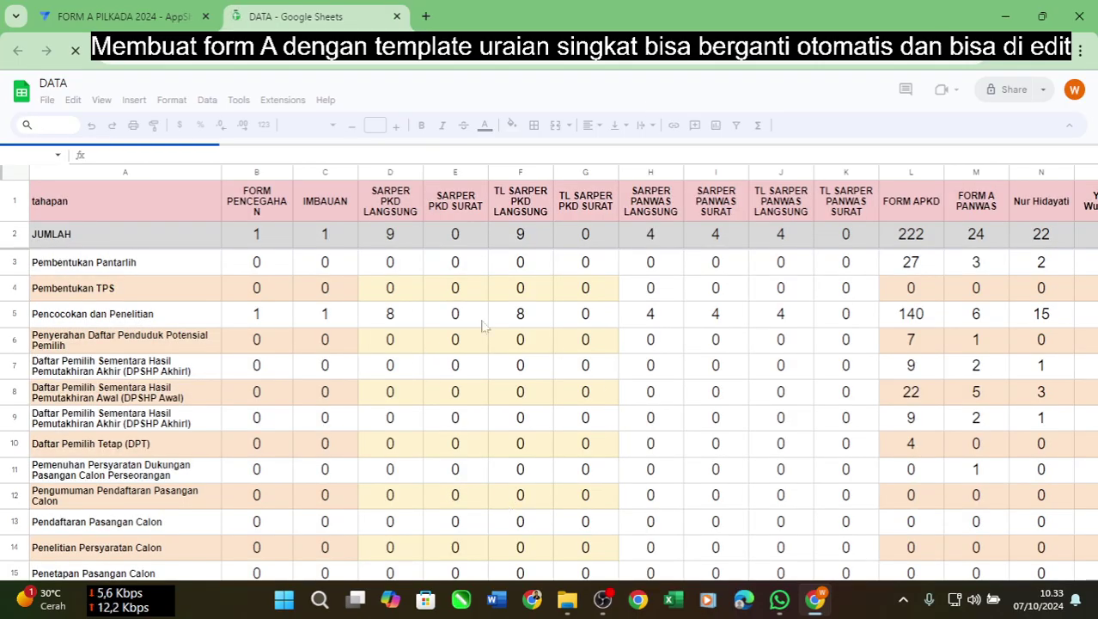
Look over the stage rows and count columns of the rekap tahapan sheet.
{"action": "scroll", "coordinate": [391, 425], "scroll_direction": "down", "scroll_amount": 2}
{"action": "scroll", "coordinate": [391, 425], "scroll_direction": "down", "scroll_amount": 2}
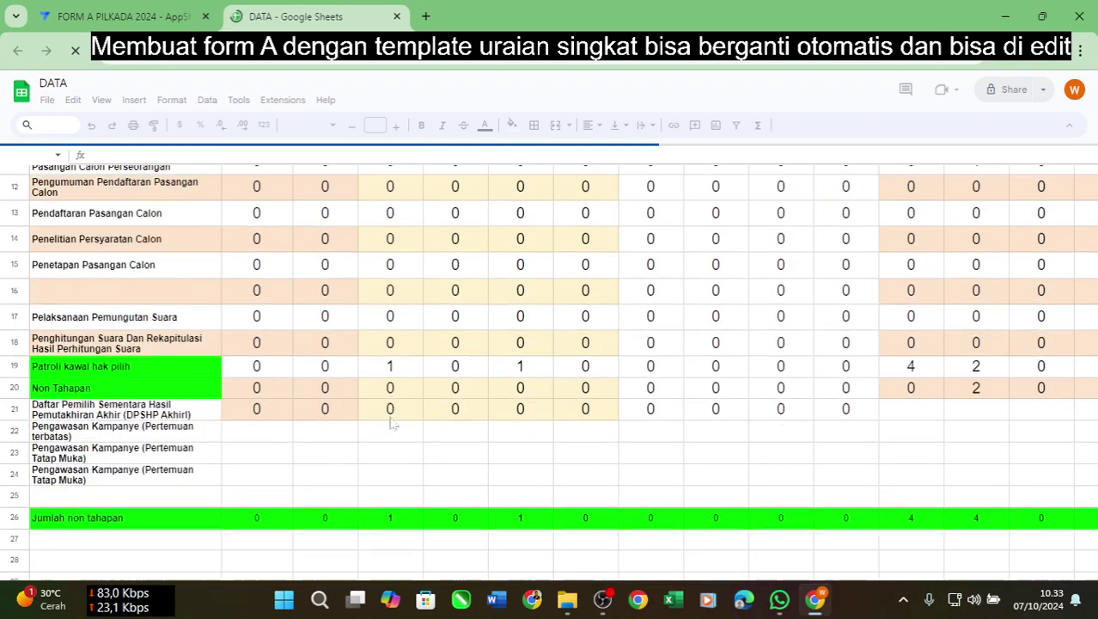
{"action": "scroll", "coordinate": [391, 421], "scroll_direction": "up", "scroll_amount": 3}
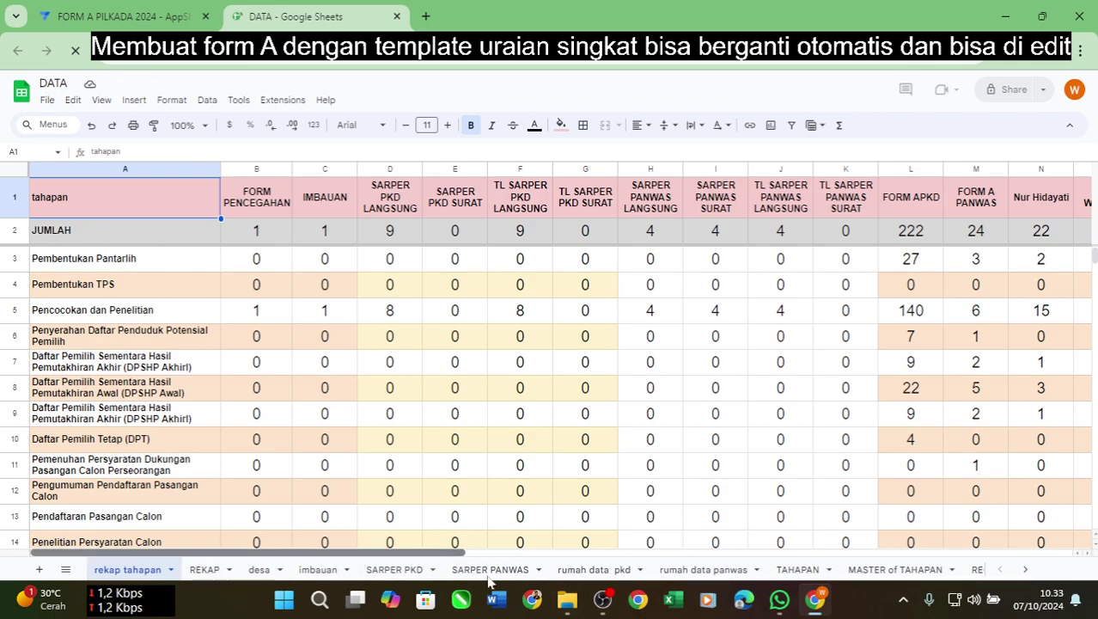
{"action": "scroll", "coordinate": [446, 559], "scroll_direction": "right", "scroll_amount": 3}
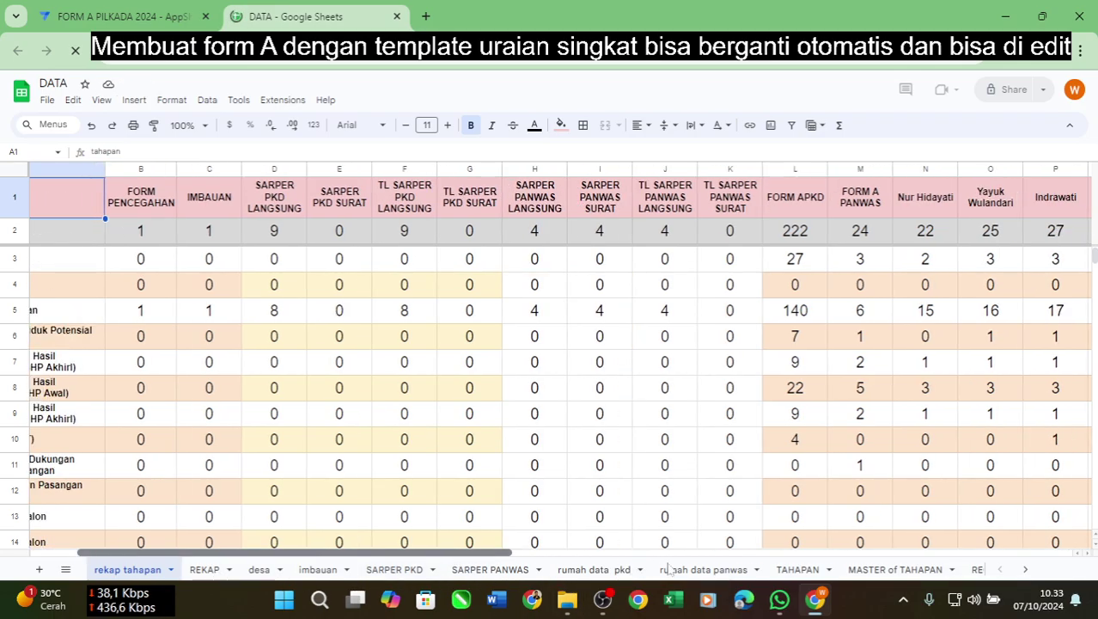
{"action": "scroll", "coordinate": [667, 569], "scroll_direction": "right", "scroll_amount": 5}
{"action": "scroll", "coordinate": [56, 549], "scroll_direction": "left", "scroll_amount": 8}
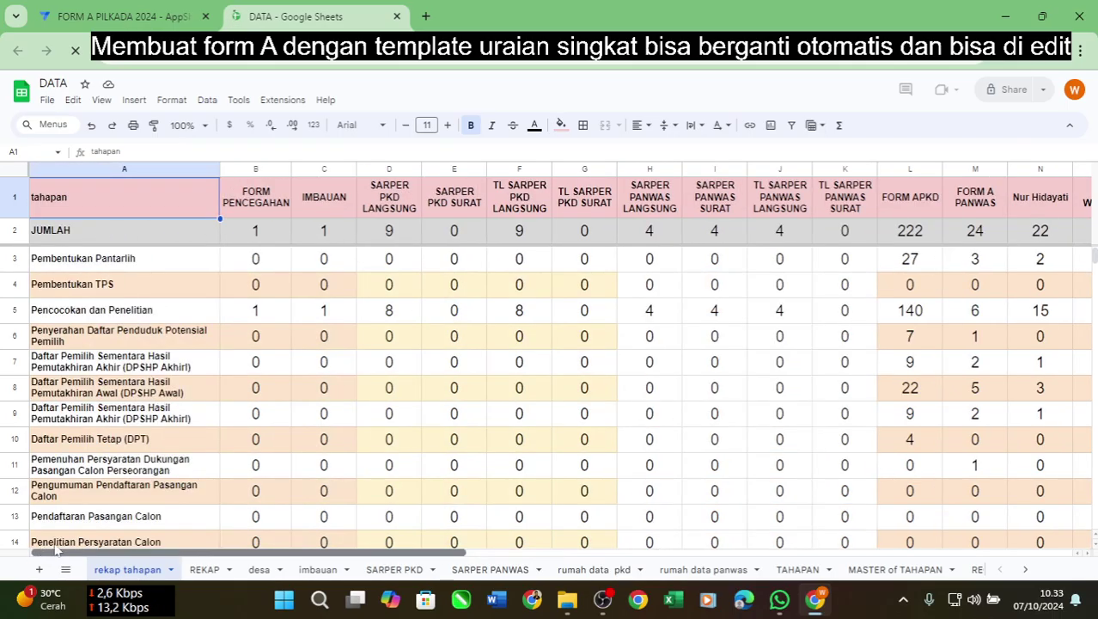
View the TAHAPAN sheet, switch to MASTER of TAHAPAN, and examine how its TAHAPAN and SUB TAHAPAN entries correspond.
{"action": "left_click", "coordinate": [781, 574]}
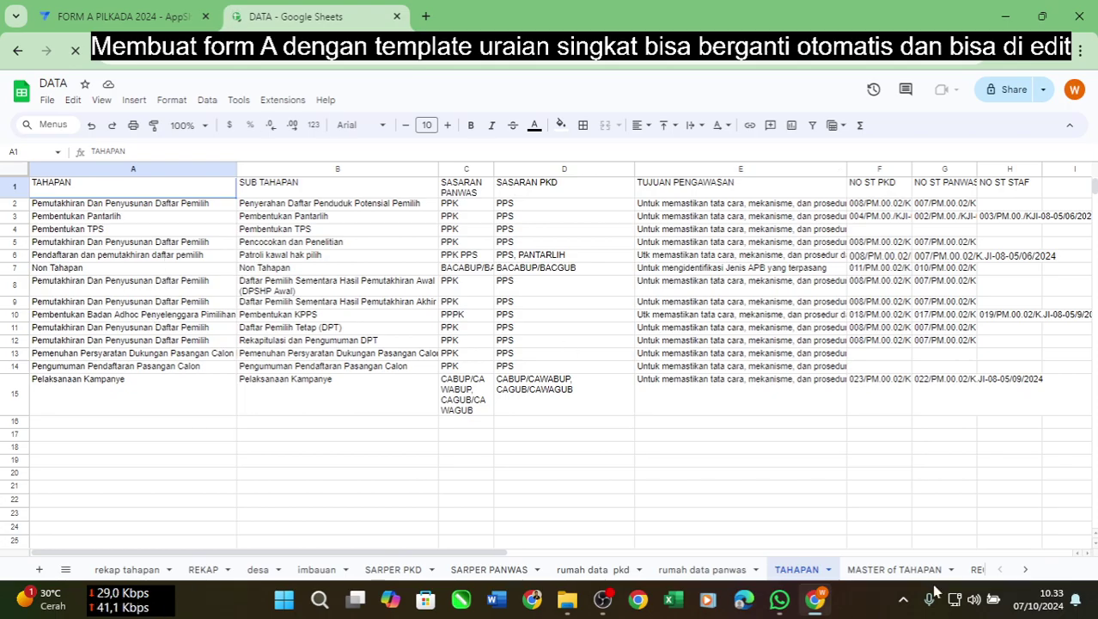
{"action": "left_click", "coordinate": [897, 574]}
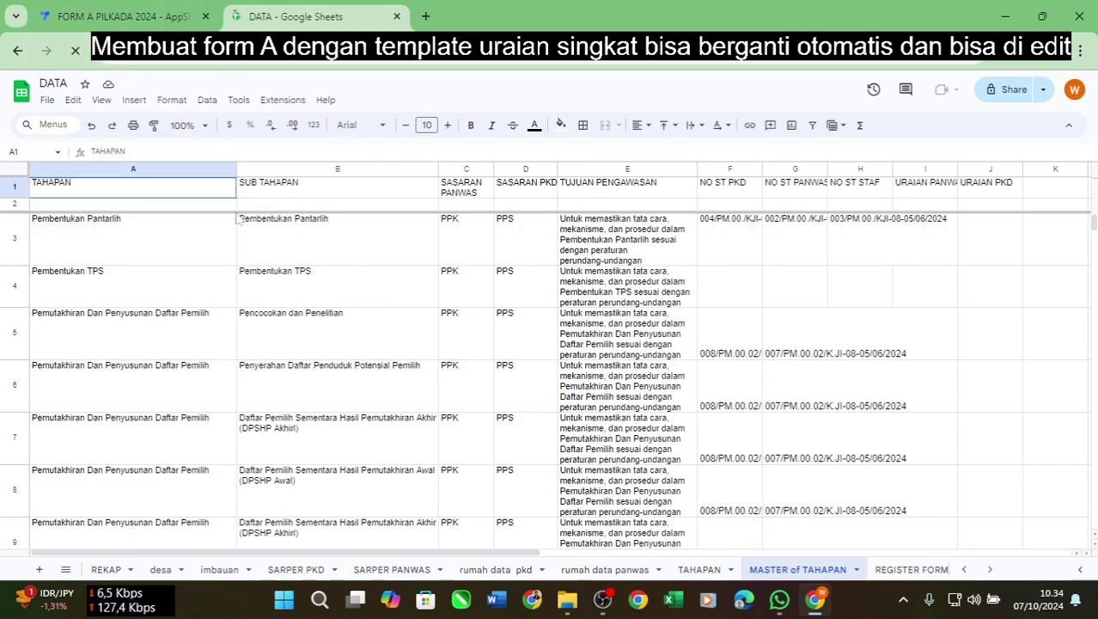
{"action": "left_click", "coordinate": [109, 243]}
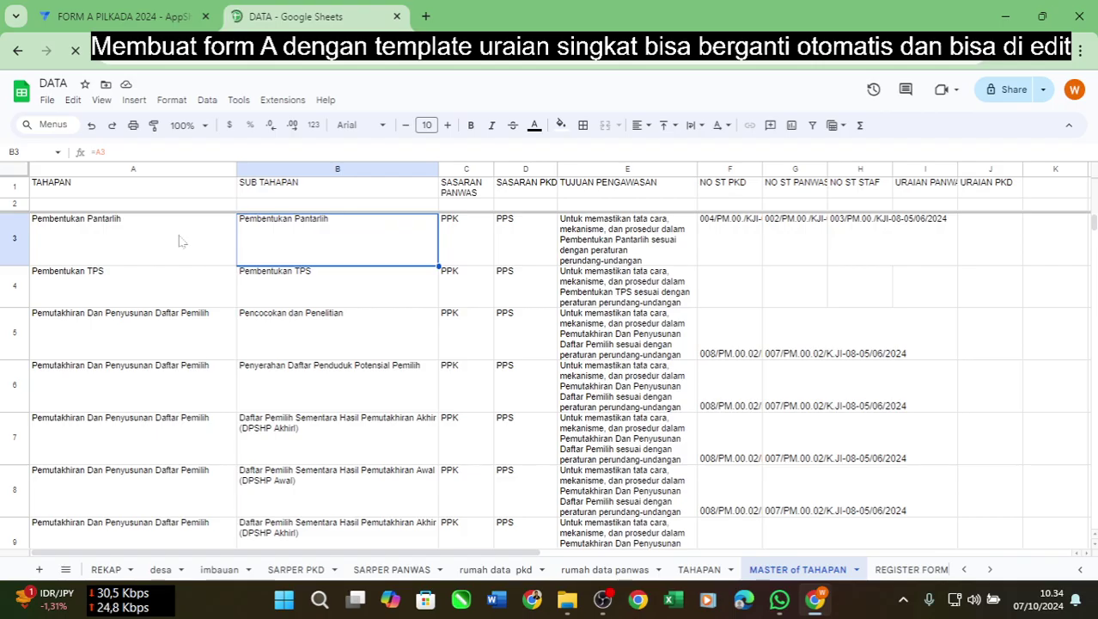
{"action": "left_click", "coordinate": [279, 274]}
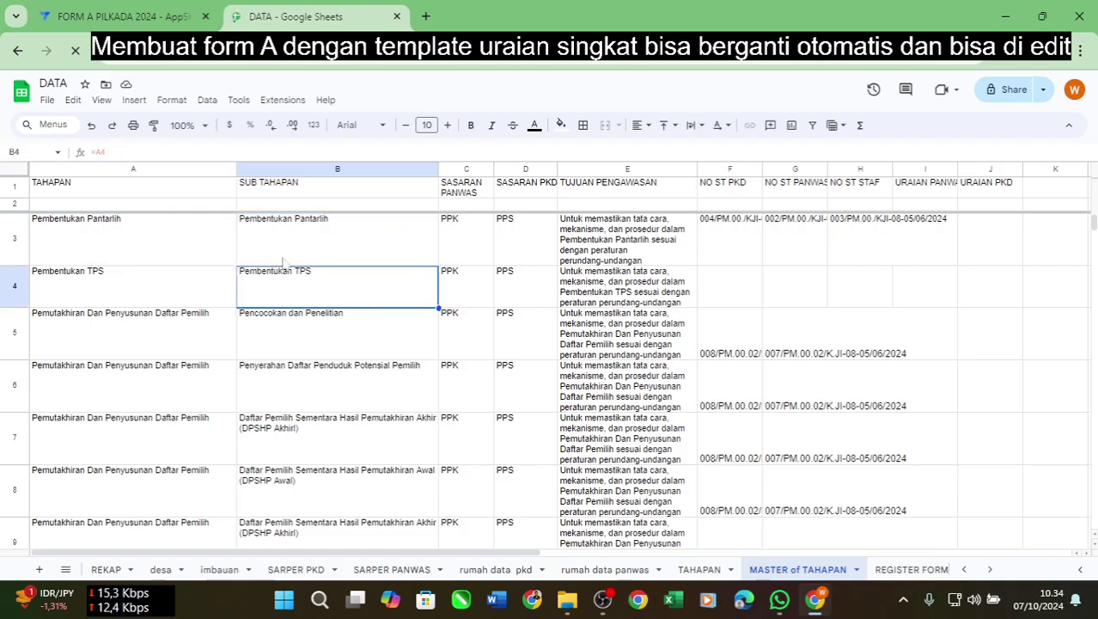
{"action": "left_click", "coordinate": [284, 261]}
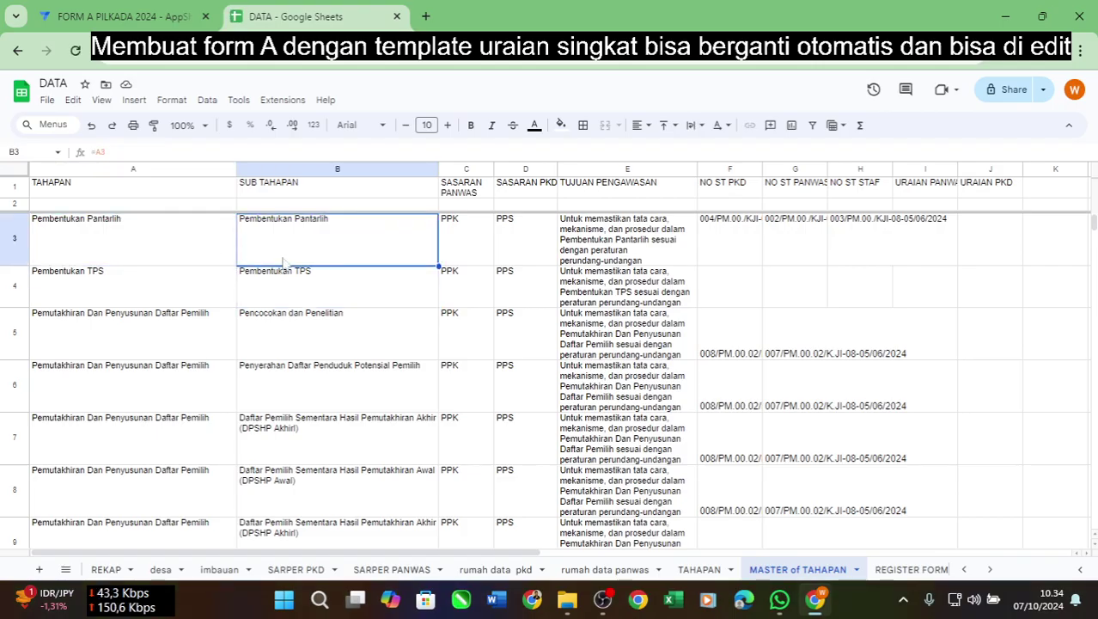
{"action": "left_click", "coordinate": [194, 238]}
{"action": "left_click", "coordinate": [291, 249]}
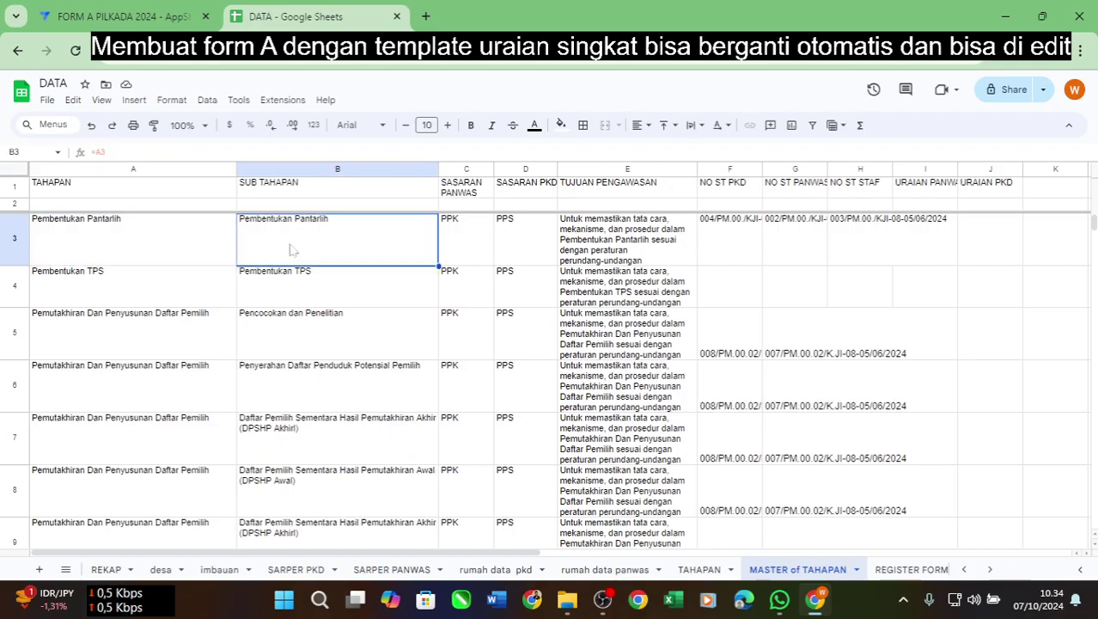
{"action": "left_click", "coordinate": [315, 337]}
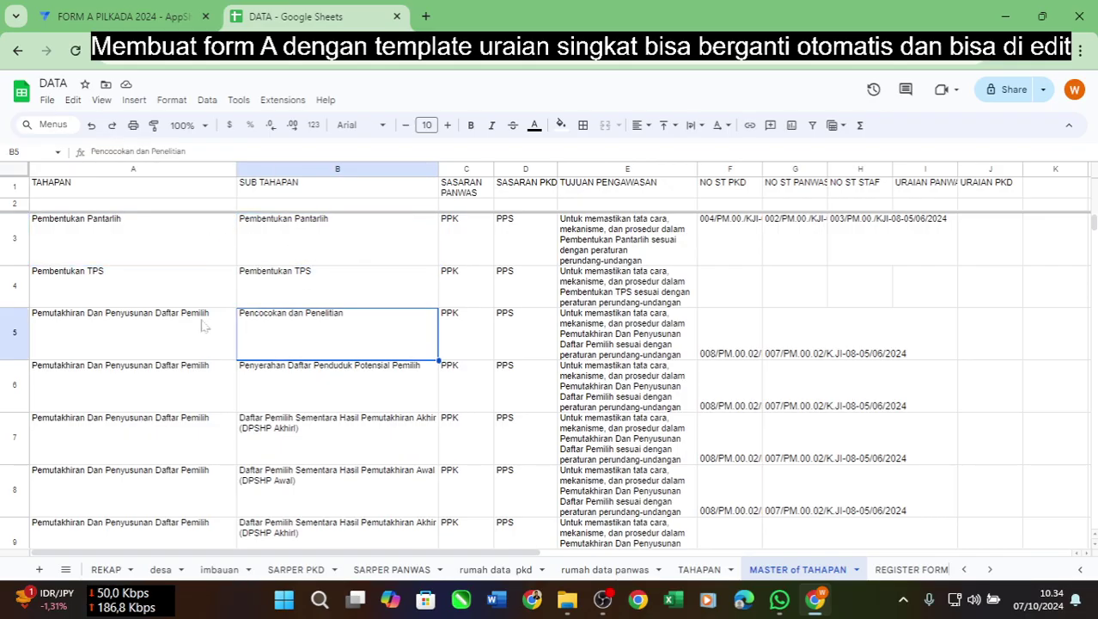
{"action": "left_click", "coordinate": [180, 343]}
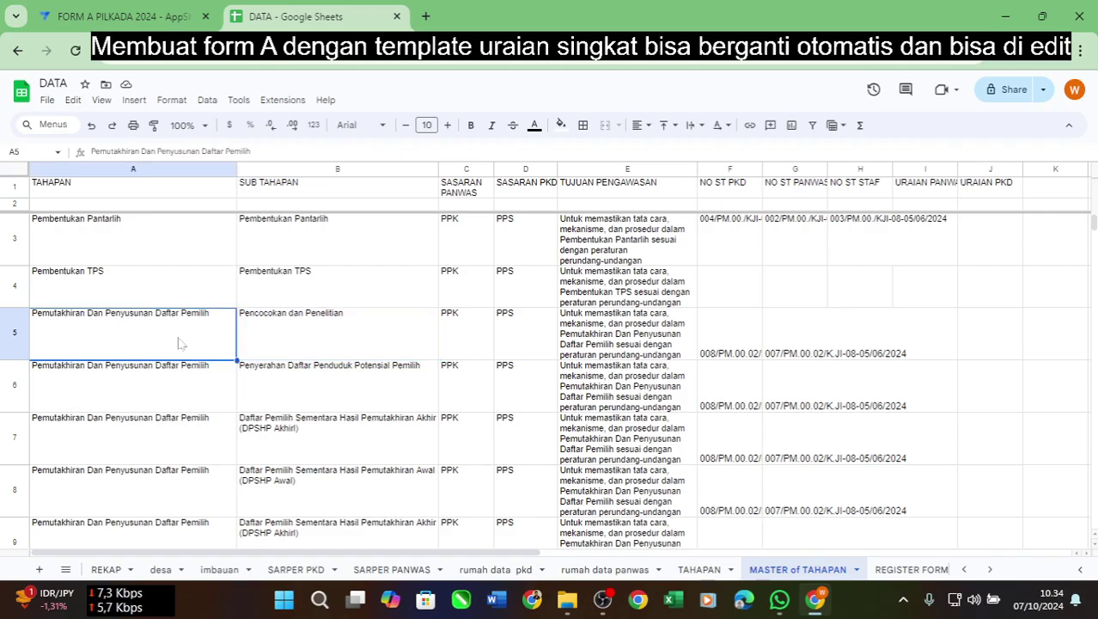
{"action": "left_click", "coordinate": [280, 391]}
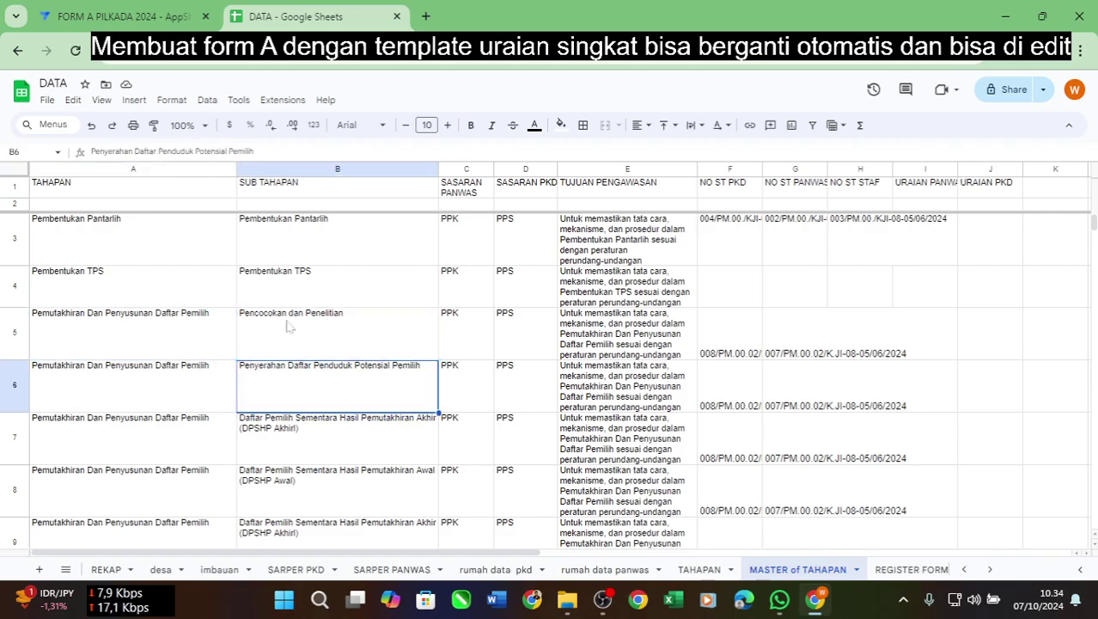
{"action": "scroll", "coordinate": [289, 325], "scroll_direction": "down", "scroll_amount": 3}
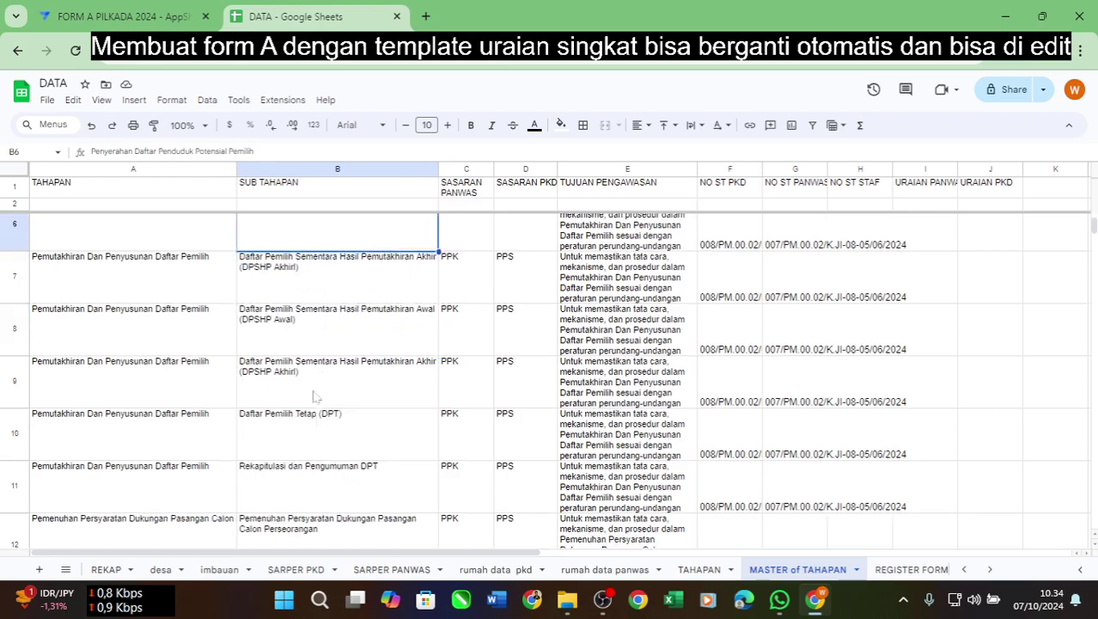
Examine the SASARAN PANWAS, SASARAN PKD, TUJUAN PENGAWASAN and NO ST PKD columns of the MASTER of TAHAPAN sheet.
{"action": "scroll", "coordinate": [314, 396], "scroll_direction": "up", "scroll_amount": 3}
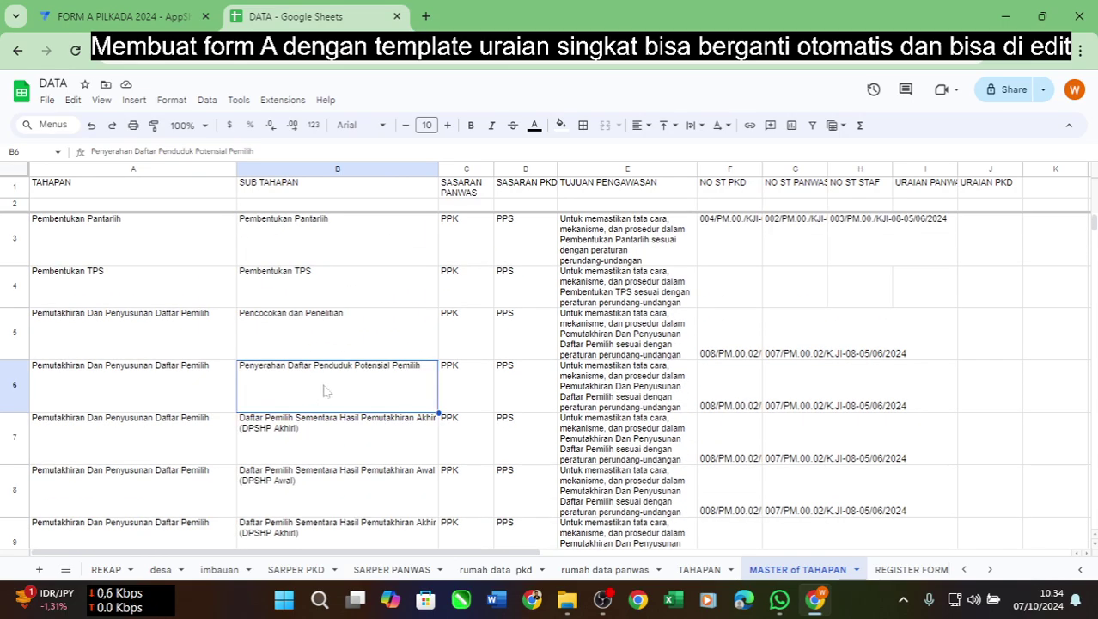
{"action": "left_click", "coordinate": [471, 198]}
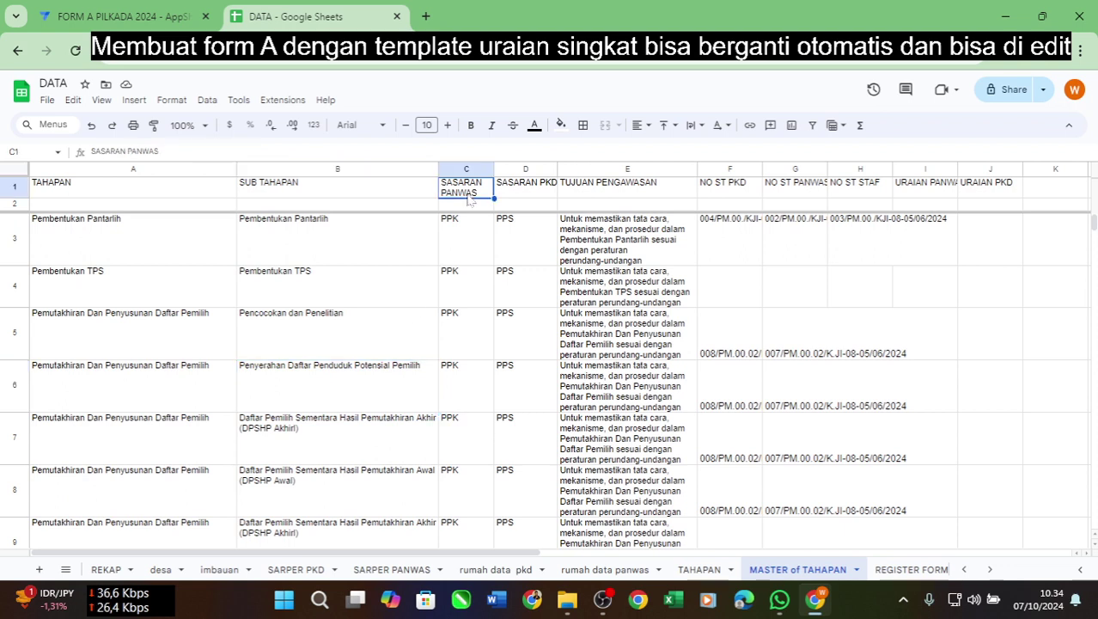
{"action": "left_click", "coordinate": [468, 250]}
{"action": "left_click", "coordinate": [526, 192]}
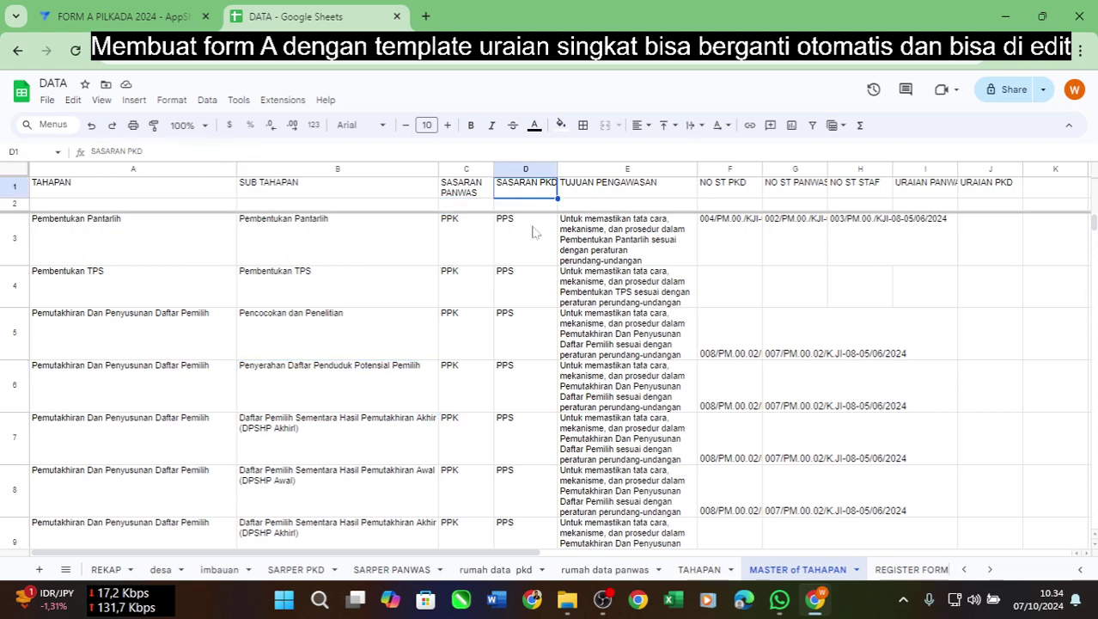
{"action": "left_click", "coordinate": [457, 195]}
{"action": "left_click", "coordinate": [519, 191]}
{"action": "left_click", "coordinate": [595, 191]}
{"action": "left_click", "coordinate": [740, 195]}
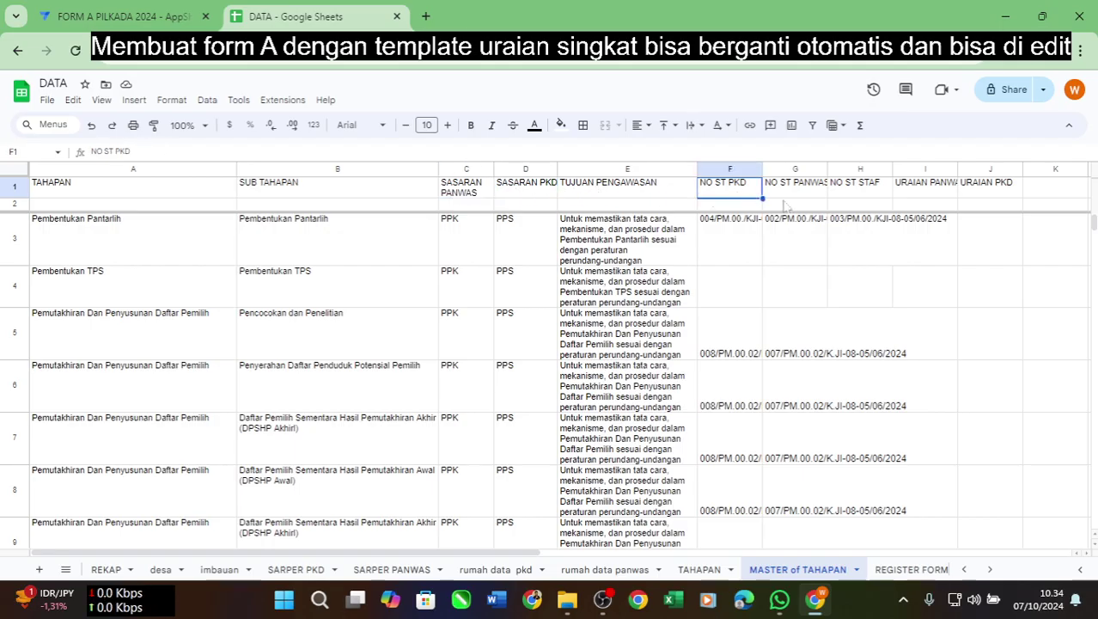
Check the PKD and Panwas assignment letter numbers and the target entries in the Pencocokan dan Penelitian row.
{"action": "left_click", "coordinate": [736, 348]}
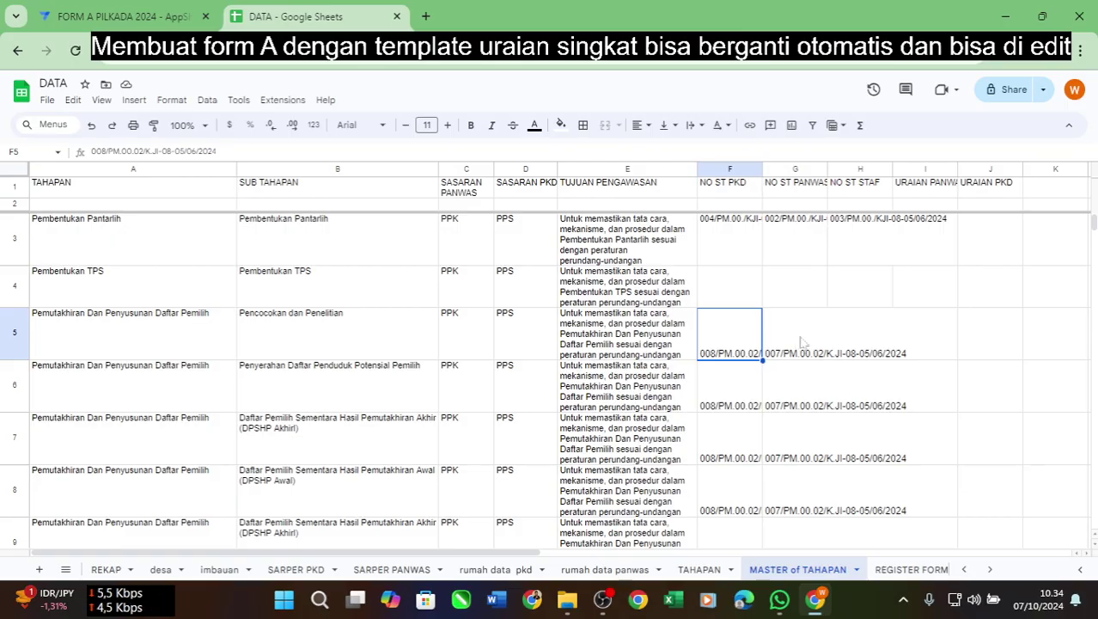
{"action": "left_click", "coordinate": [257, 298]}
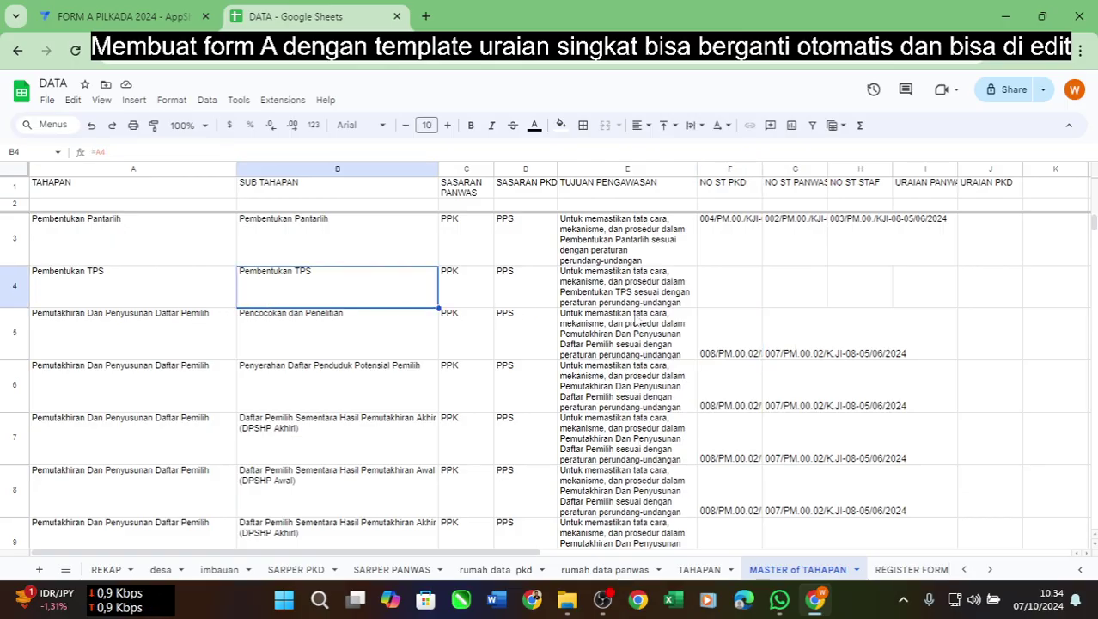
{"action": "left_click", "coordinate": [737, 355]}
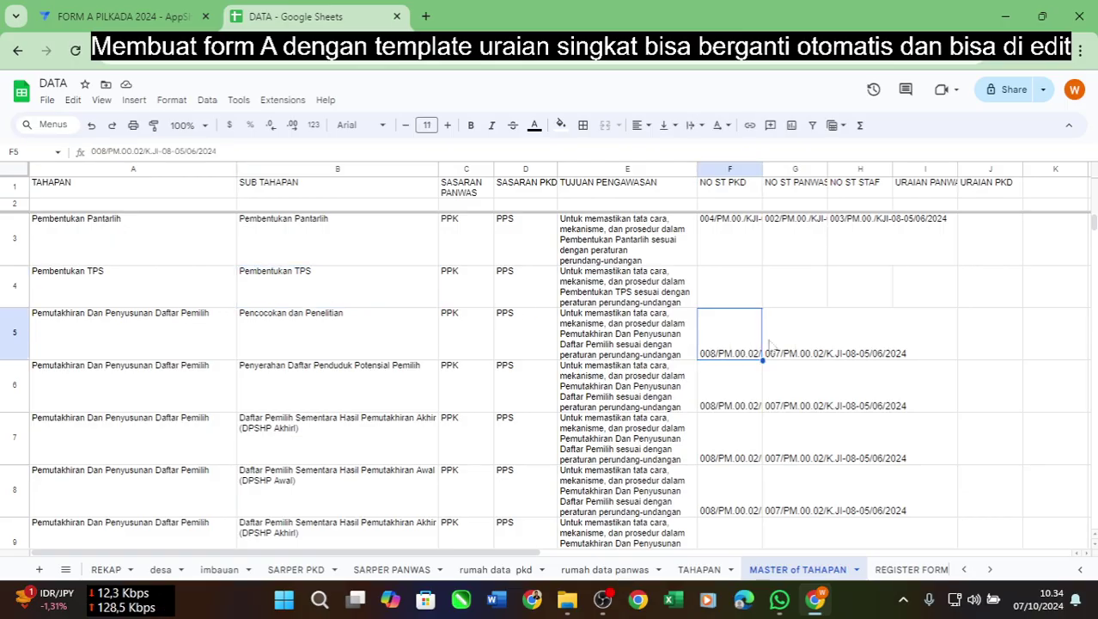
{"action": "left_click", "coordinate": [799, 341]}
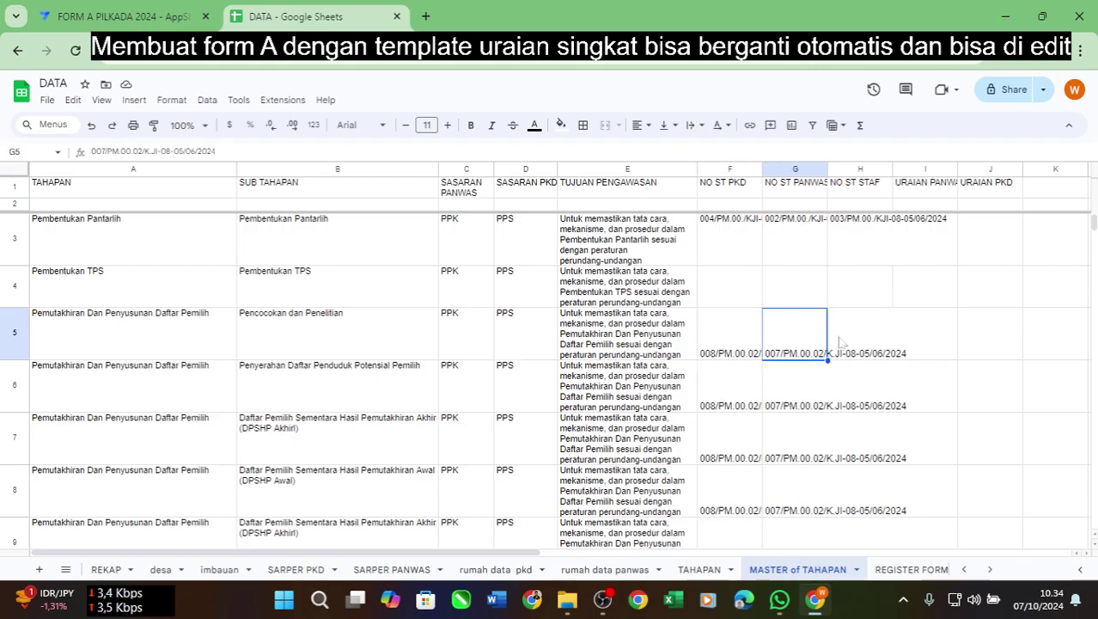
{"action": "left_click", "coordinate": [739, 331]}
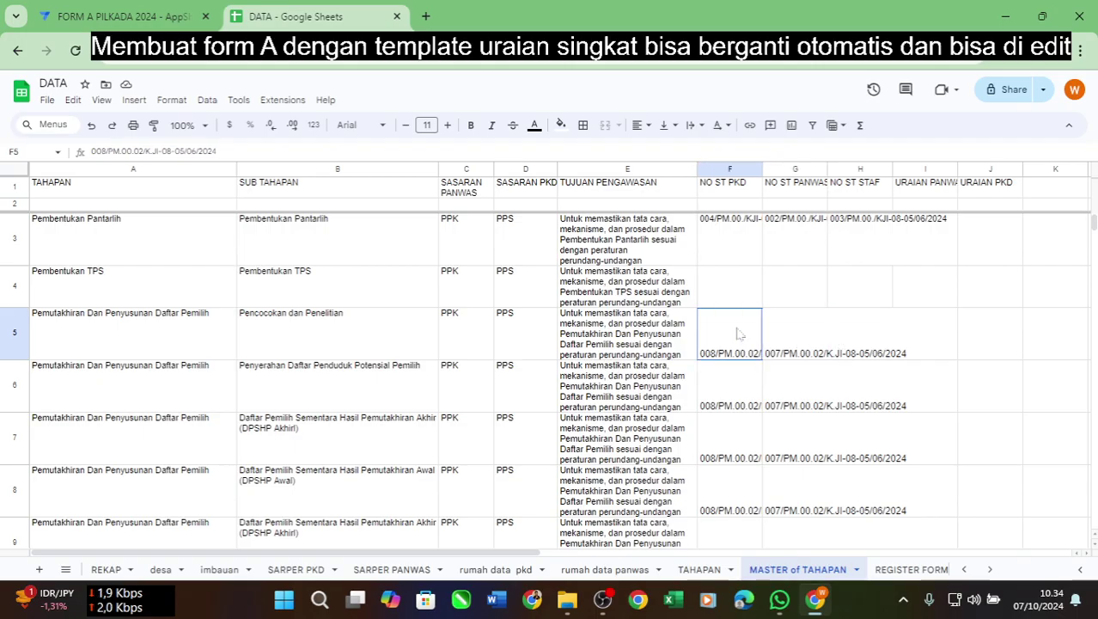
{"action": "left_click", "coordinate": [530, 337]}
{"action": "left_click", "coordinate": [454, 348]}
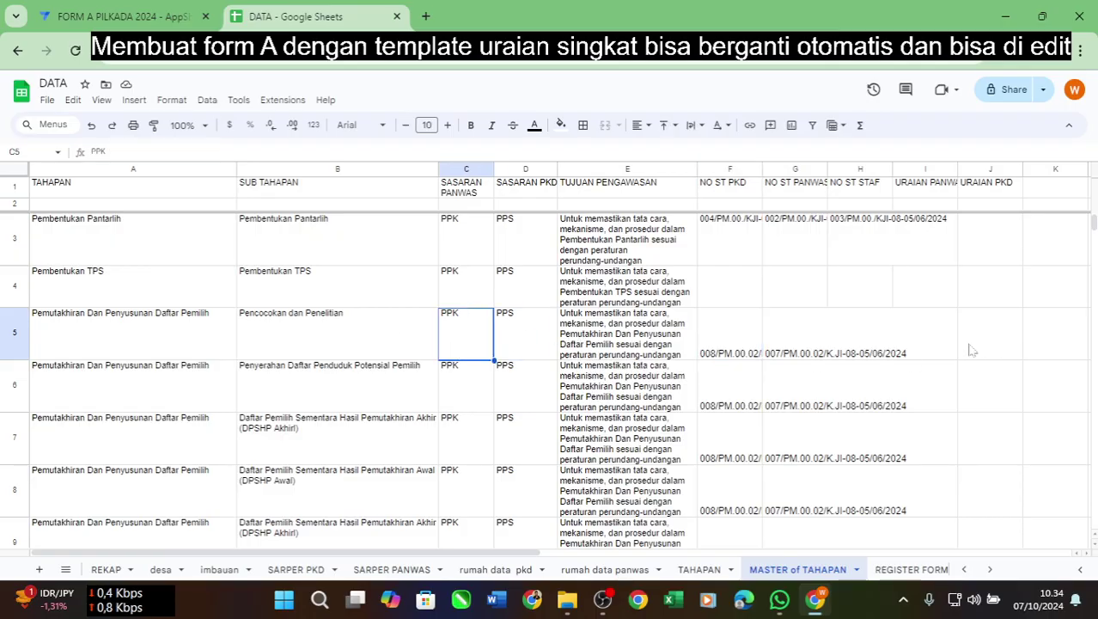
Inspect the URAIAN PANWAS and URAIAN PKD template texts for Pengawasan Kampanye (Pertemuan terbatas).
{"action": "left_click", "coordinate": [936, 354]}
{"action": "scroll", "coordinate": [933, 365], "scroll_direction": "down", "scroll_amount": 5}
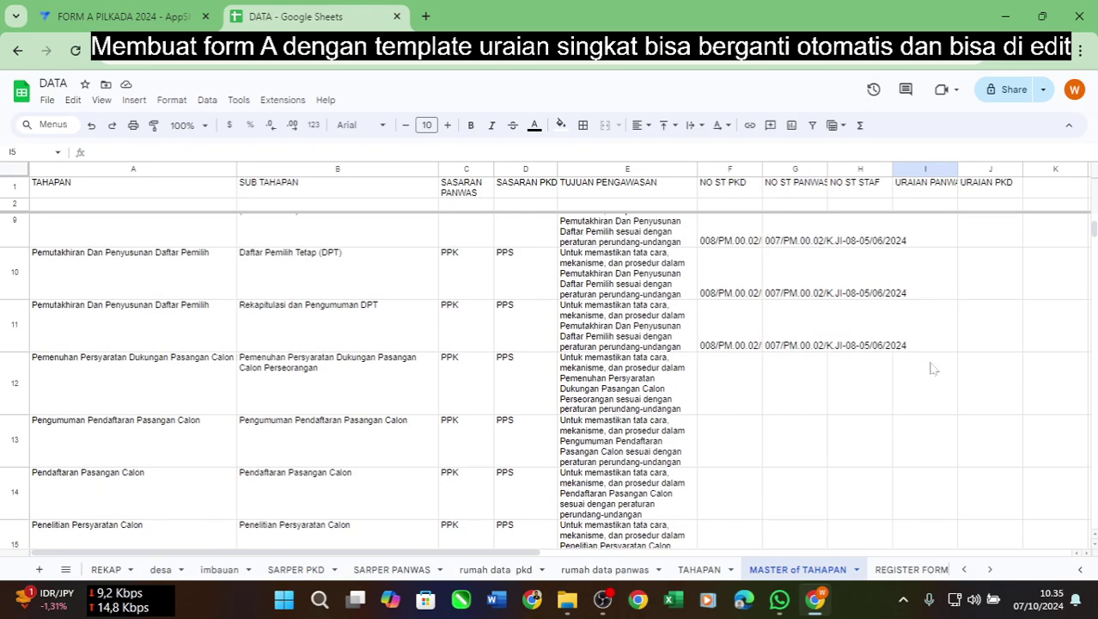
{"action": "scroll", "coordinate": [933, 368], "scroll_direction": "down", "scroll_amount": 2}
{"action": "scroll", "coordinate": [932, 368], "scroll_direction": "down", "scroll_amount": 5}
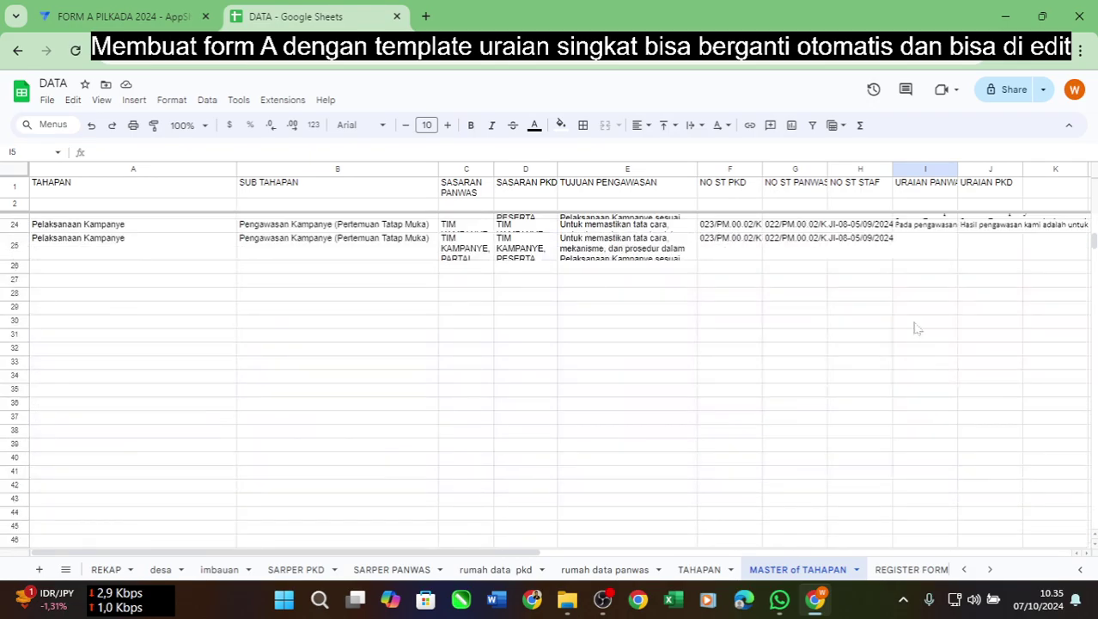
{"action": "scroll", "coordinate": [924, 333], "scroll_direction": "up", "scroll_amount": 2}
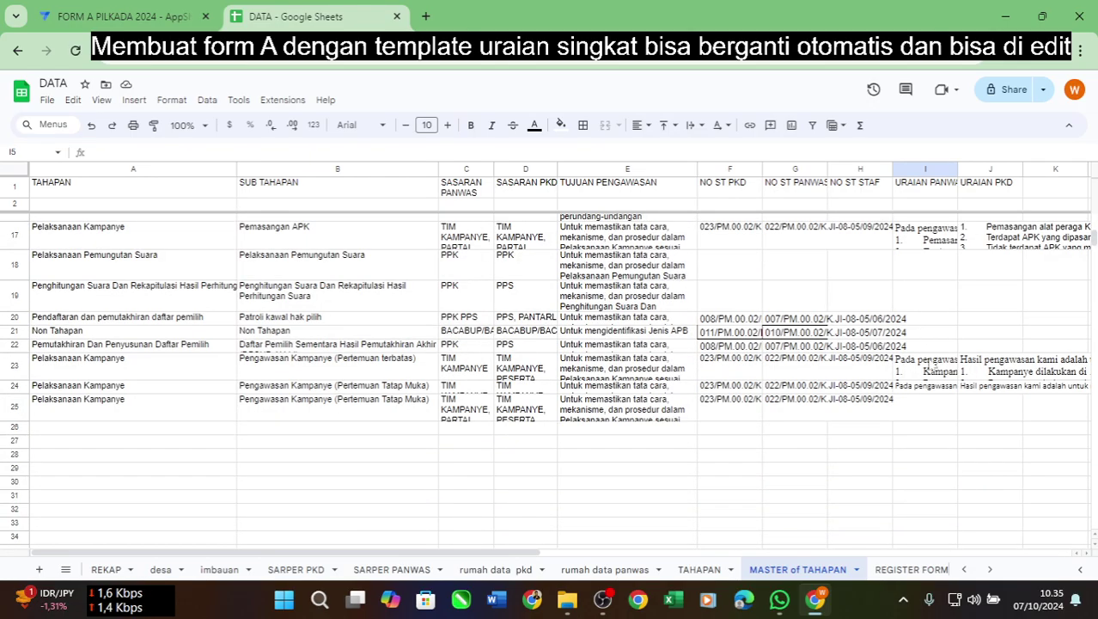
{"action": "left_click", "coordinate": [933, 365]}
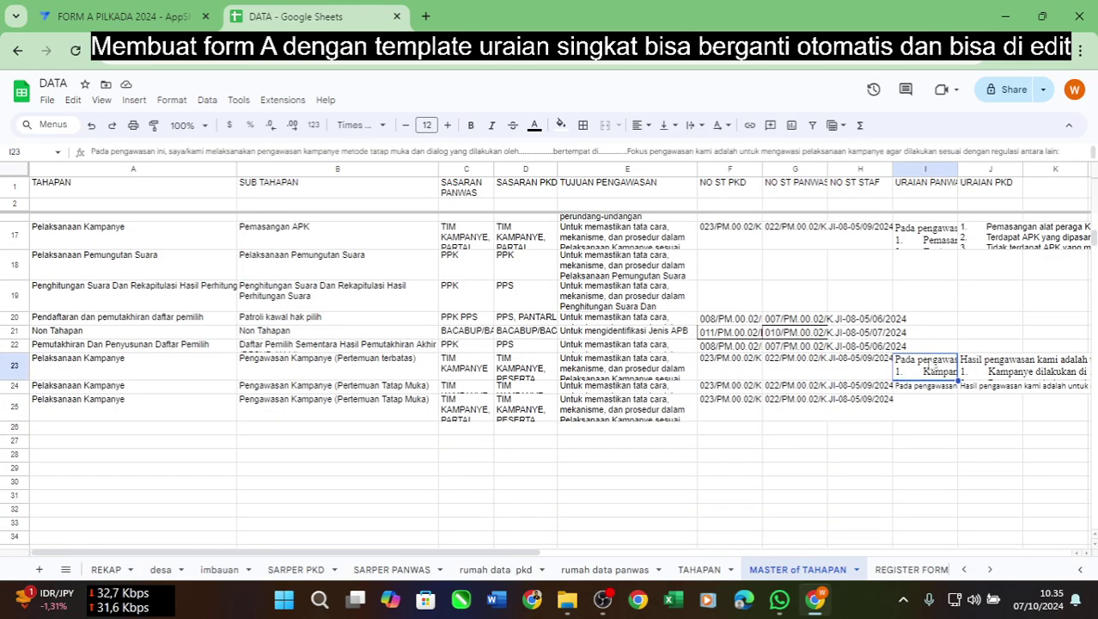
{"action": "left_click", "coordinate": [984, 368]}
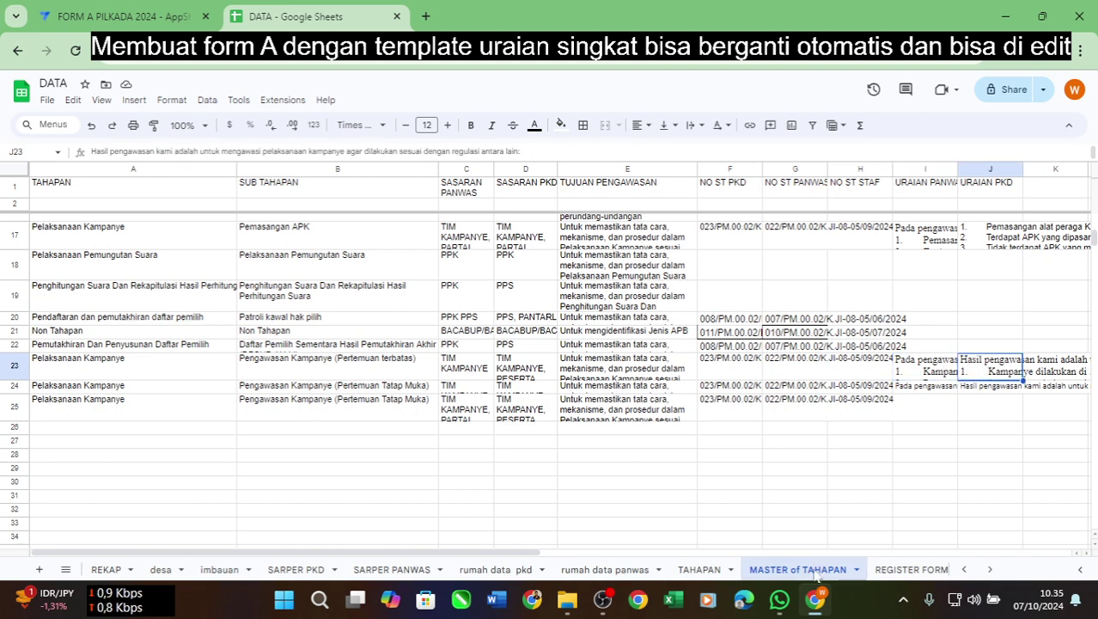
Compare the columns of the TAHAPAN and MASTER of TAHAPAN sheets, including the URAIAN columns.
{"action": "left_click", "coordinate": [701, 571]}
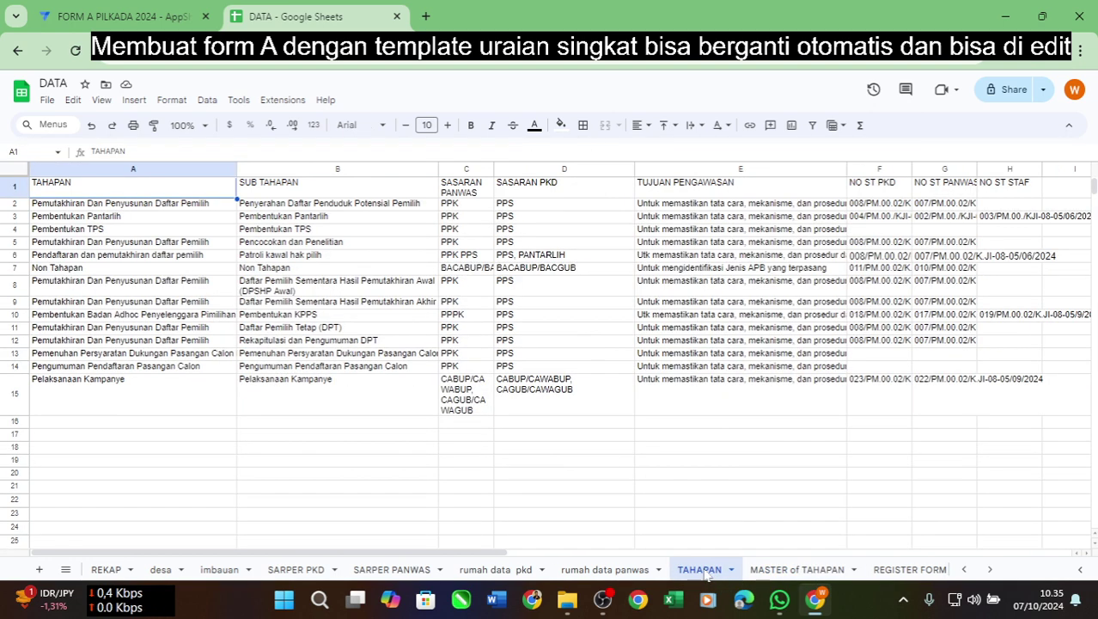
{"action": "left_click", "coordinate": [780, 572]}
{"action": "left_click", "coordinate": [710, 572]}
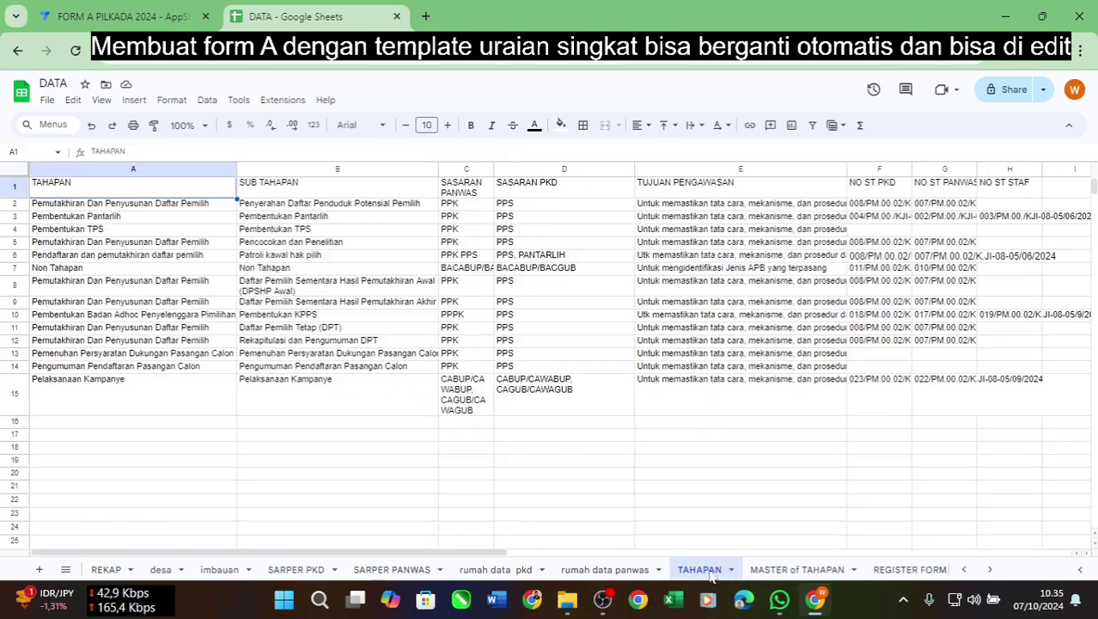
{"action": "left_click", "coordinate": [780, 574]}
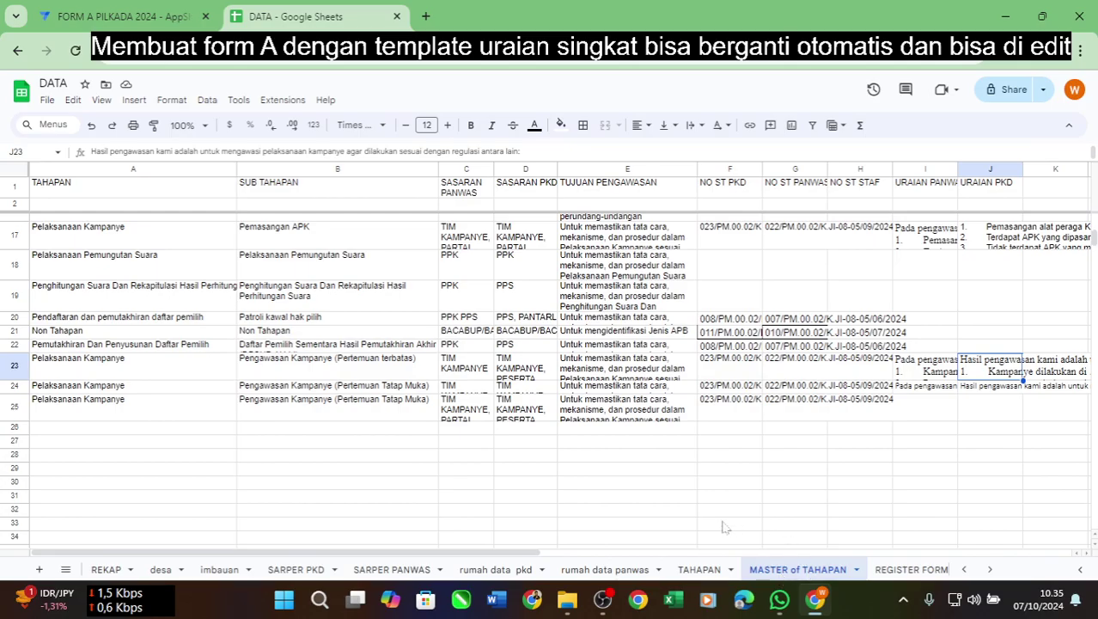
{"action": "left_click_drag", "start_coordinate": [525, 555], "coordinate": [562, 555]}
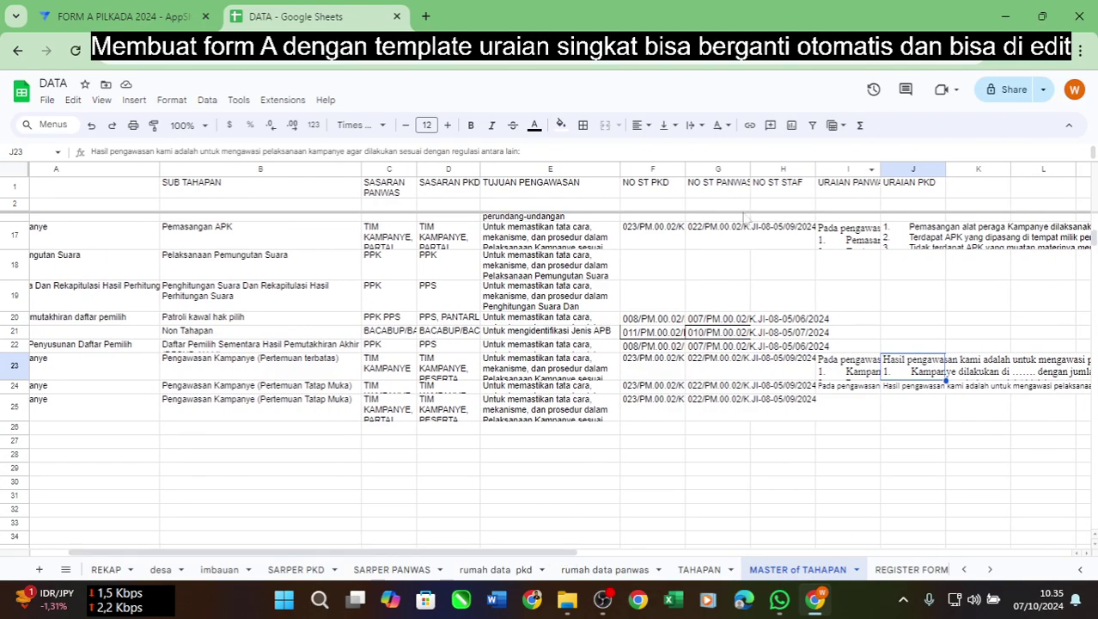
{"action": "left_click", "coordinate": [698, 569]}
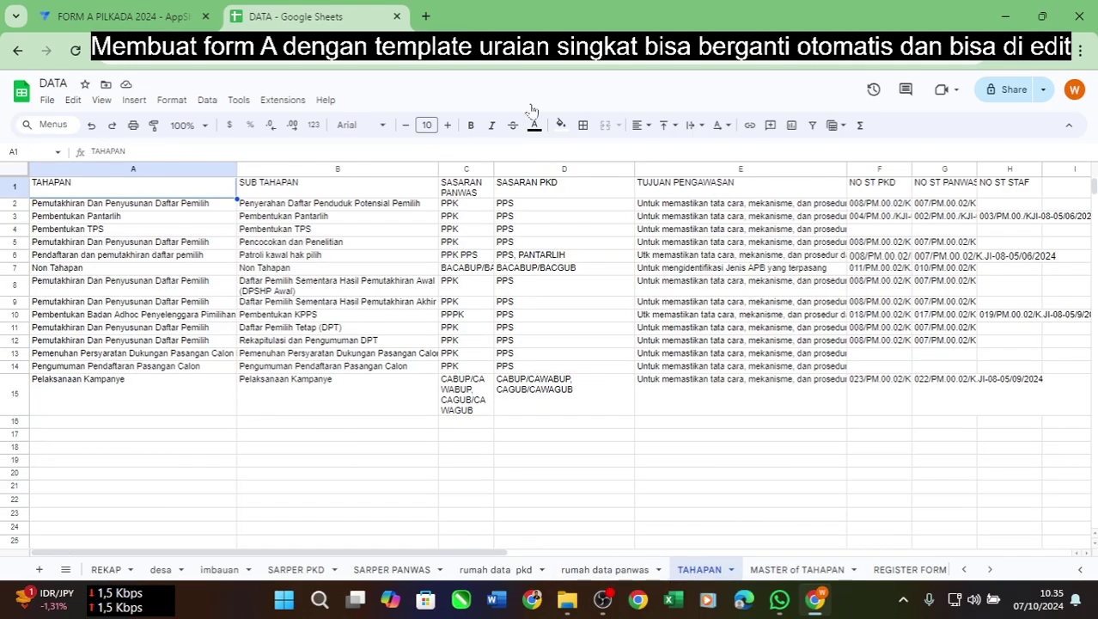
Switch to the AppSheet editor and review the Form A preview from the brief description back to the Sub Tahapan choices.
{"action": "left_click", "coordinate": [125, 16]}
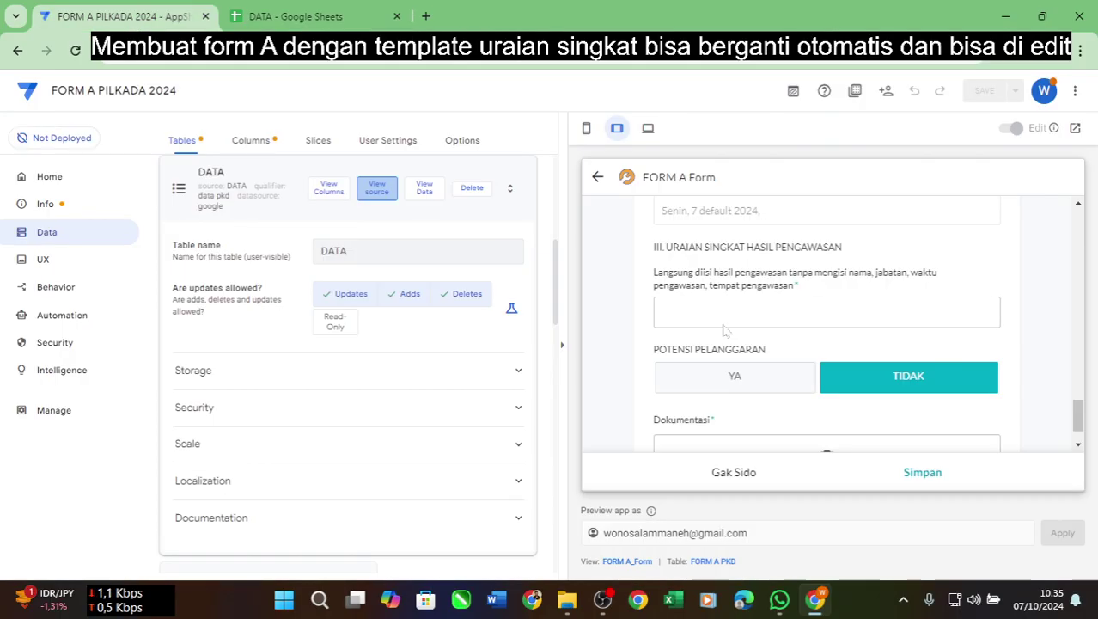
{"action": "scroll", "coordinate": [888, 377], "scroll_direction": "down", "scroll_amount": 1}
{"action": "scroll", "coordinate": [888, 374], "scroll_direction": "up", "scroll_amount": 6}
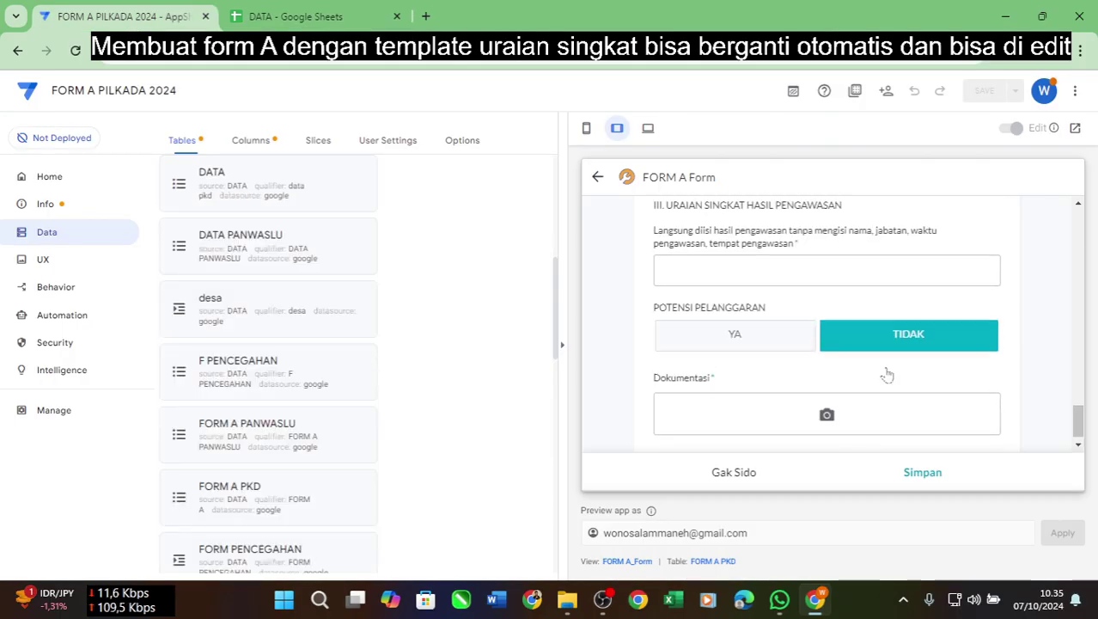
{"action": "scroll", "coordinate": [888, 375], "scroll_direction": "up", "scroll_amount": 8}
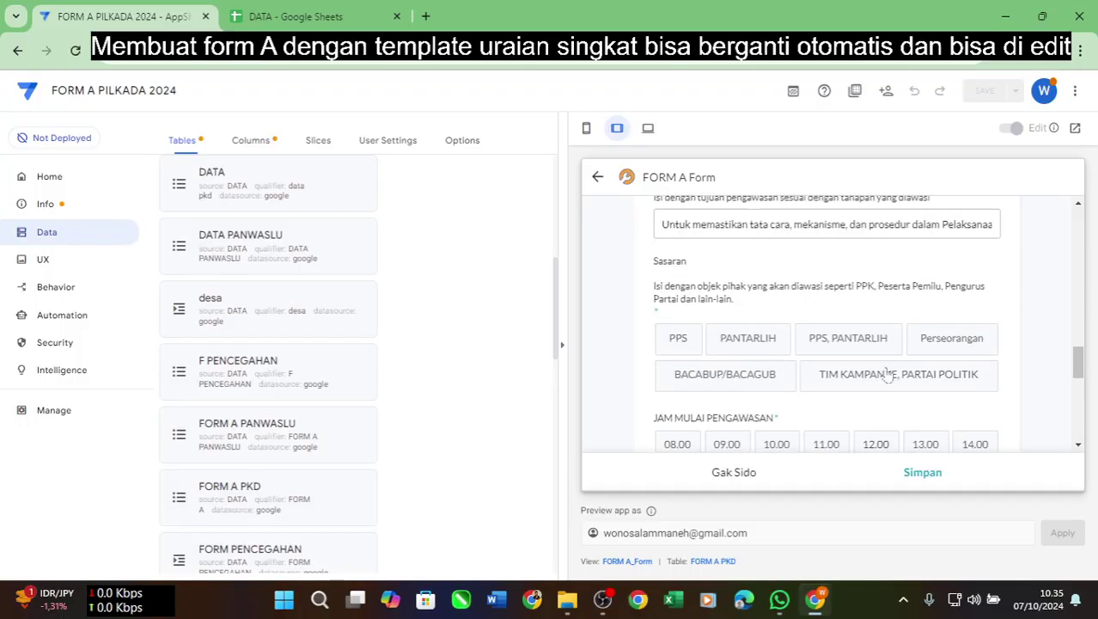
{"action": "scroll", "coordinate": [887, 375], "scroll_direction": "up", "scroll_amount": 3}
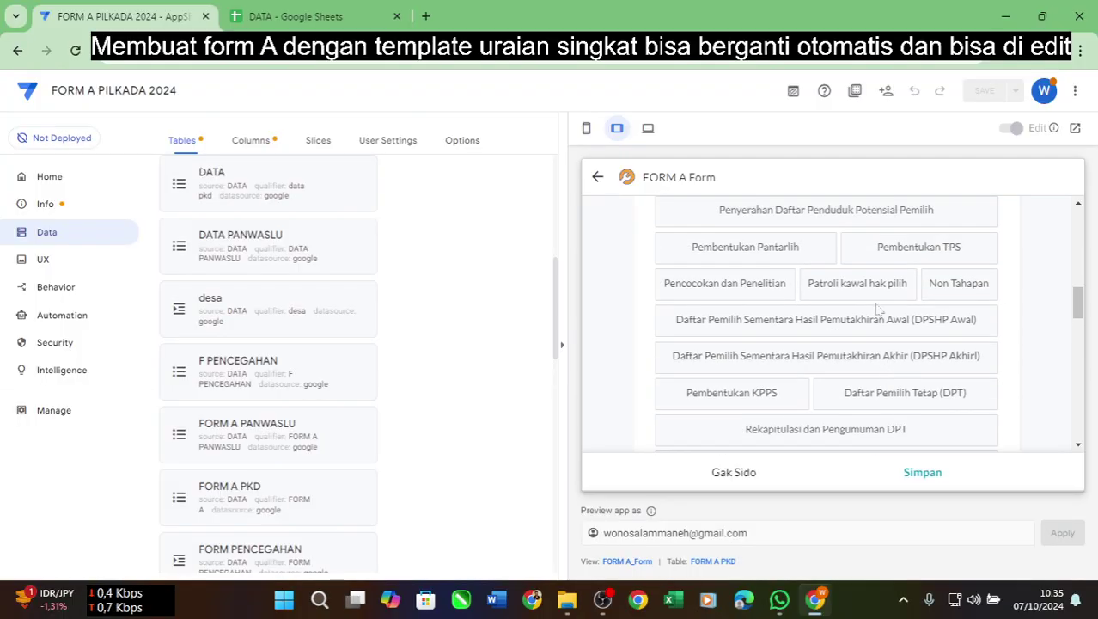
{"action": "scroll", "coordinate": [876, 313], "scroll_direction": "up", "scroll_amount": 2}
{"action": "scroll", "coordinate": [876, 314], "scroll_direction": "down", "scroll_amount": 4}
{"action": "scroll", "coordinate": [876, 314], "scroll_direction": "down", "scroll_amount": 2}
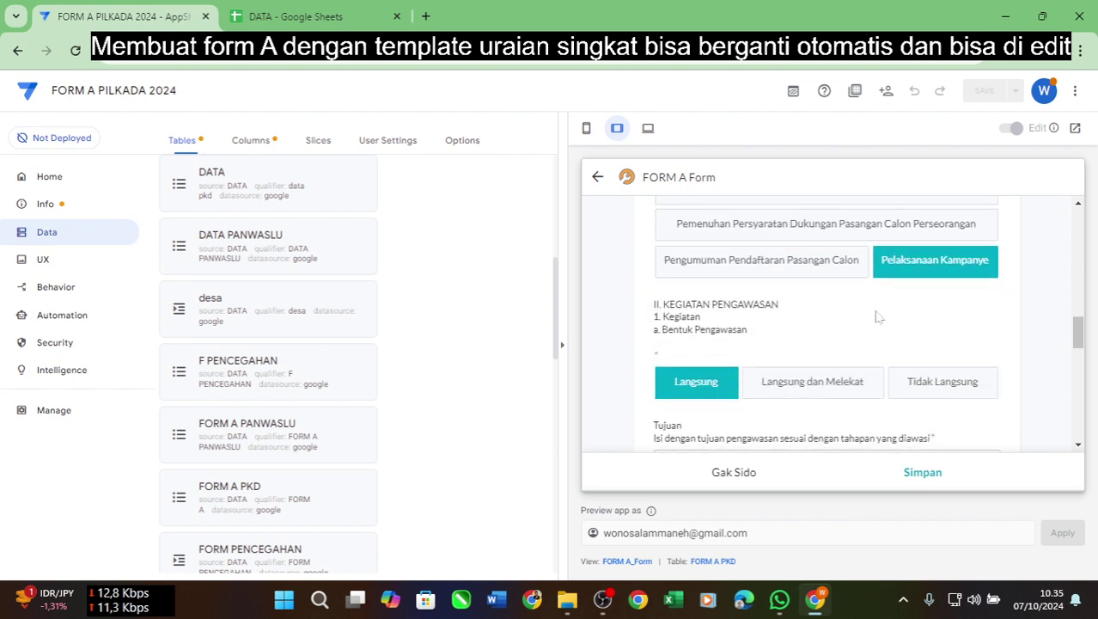
{"action": "scroll", "coordinate": [876, 316], "scroll_direction": "up", "scroll_amount": 2}
{"action": "scroll", "coordinate": [876, 316], "scroll_direction": "down", "scroll_amount": 2}
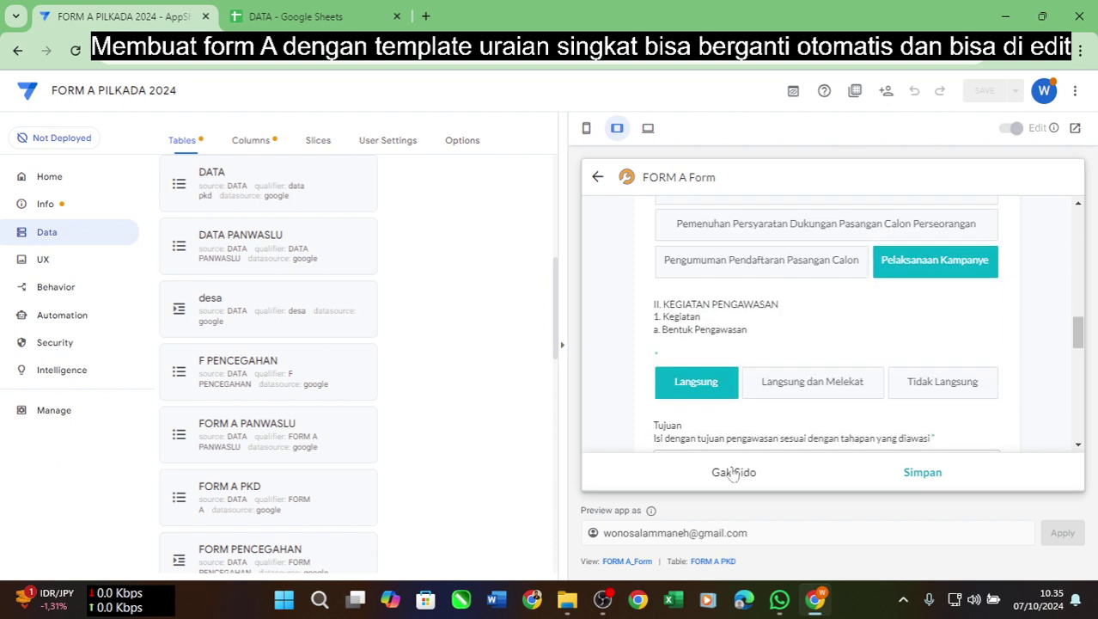
In the DATA spreadsheet, copy the URAIAN PANWAS and URAIAN PKD headers from MASTER of TAHAPAN into I1:J1 of the TAHAPAN sheet.
{"action": "left_click", "coordinate": [283, 16]}
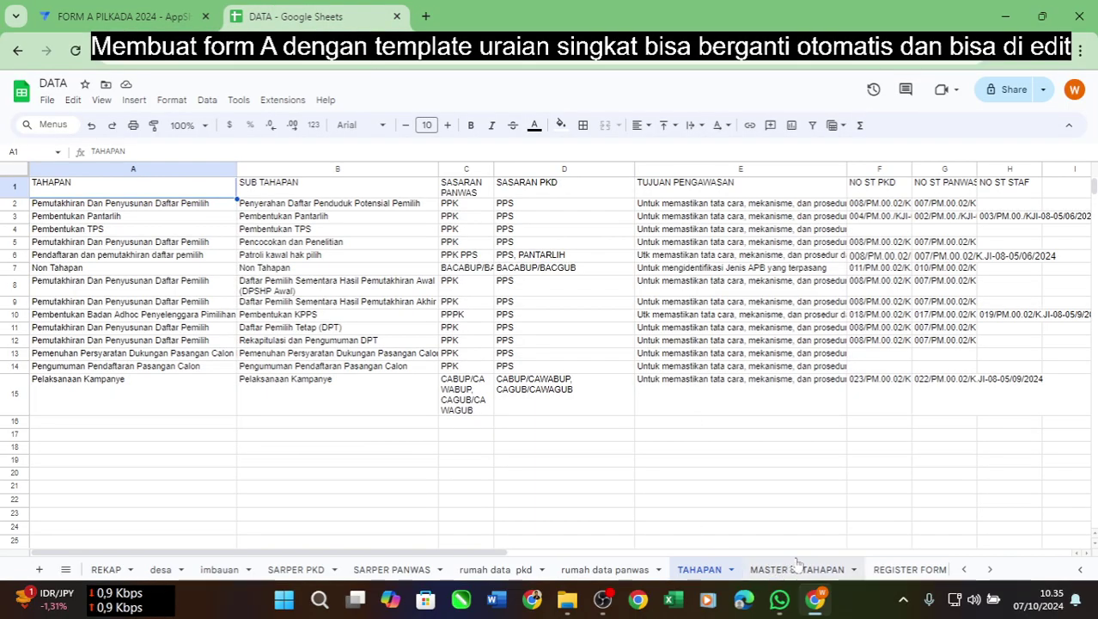
{"action": "left_click_drag", "start_coordinate": [439, 555], "coordinate": [496, 557]}
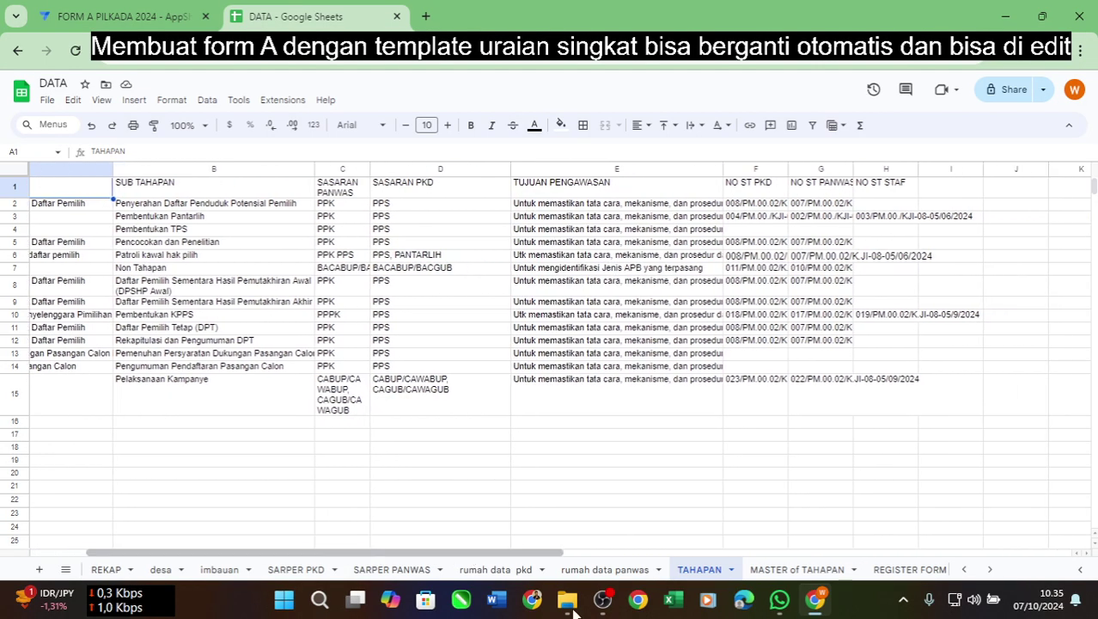
{"action": "left_click", "coordinate": [809, 573]}
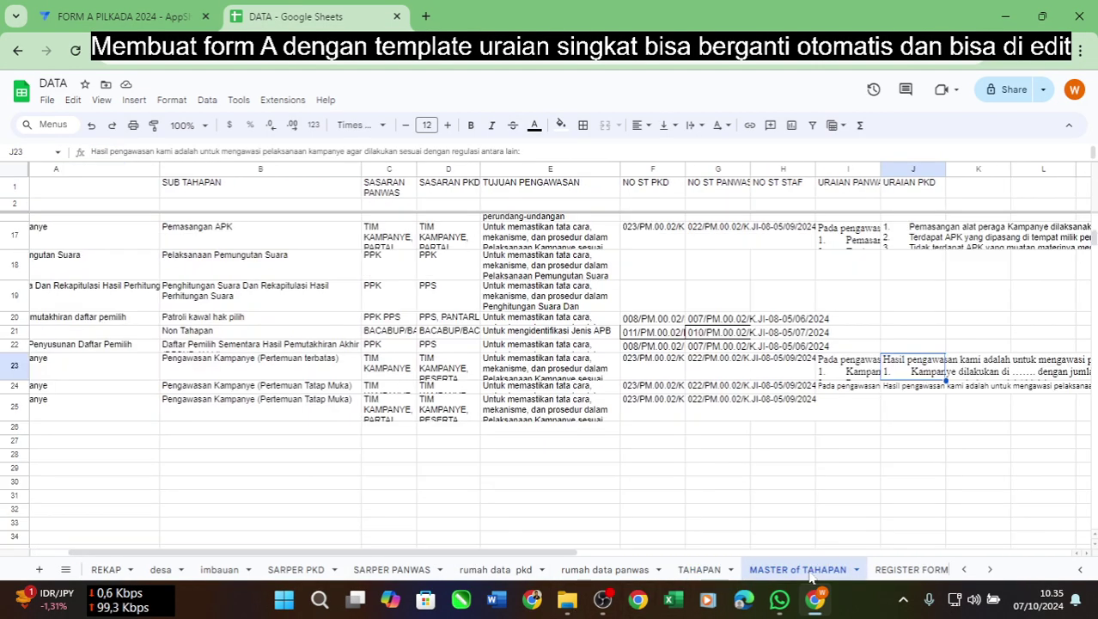
{"action": "left_click", "coordinate": [855, 193]}
{"action": "left_click_drag", "start_coordinate": [855, 192], "coordinate": [904, 199]}
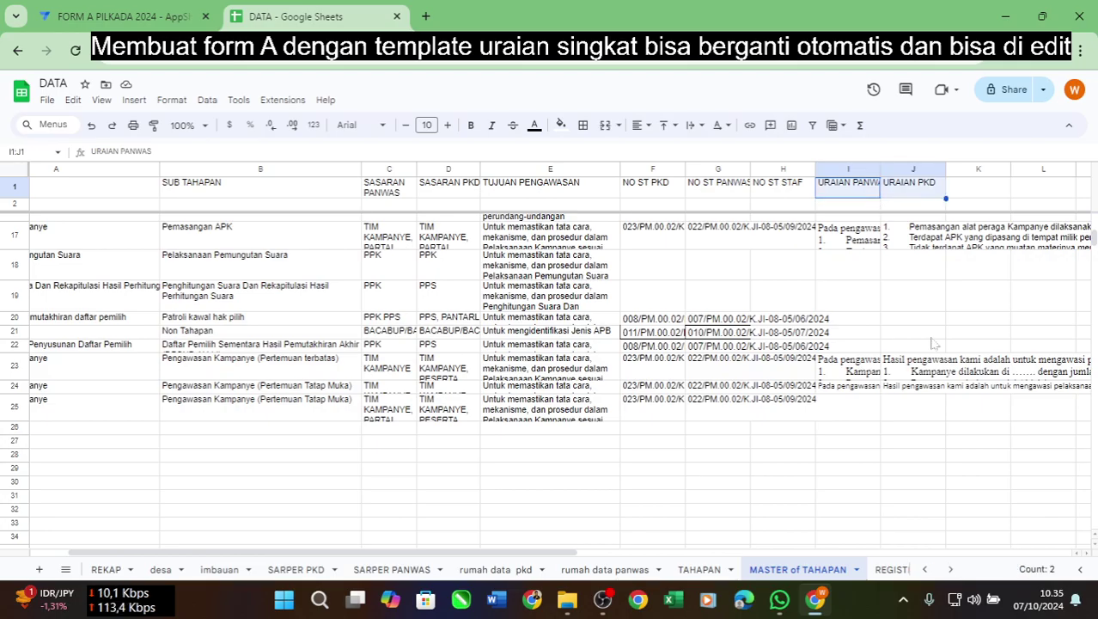
{"action": "key", "text": "ctrl+c"}
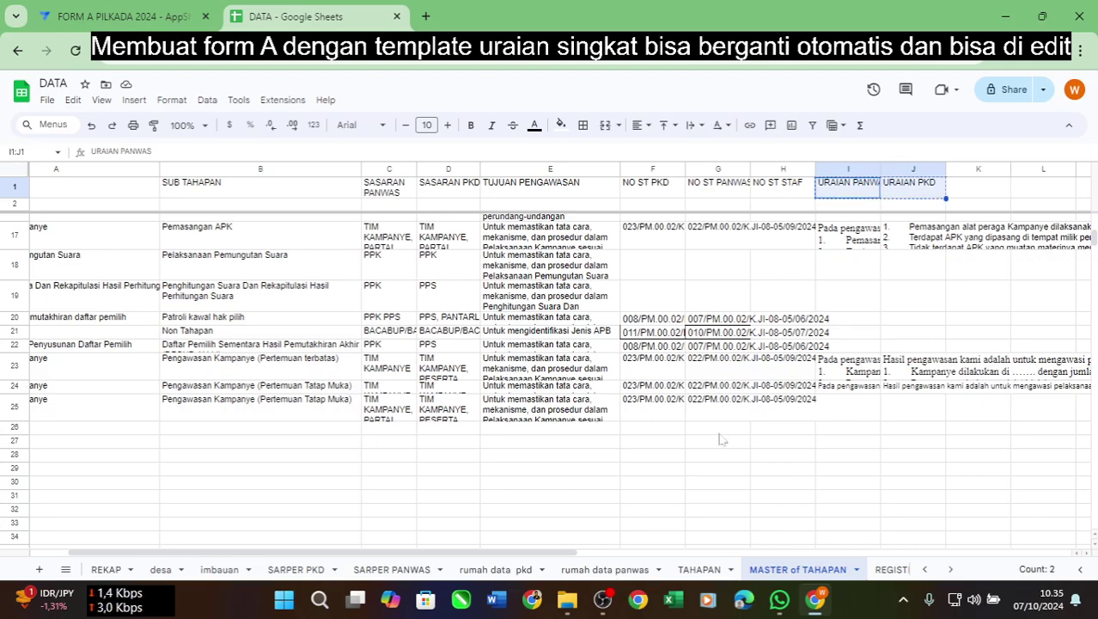
{"action": "left_click", "coordinate": [697, 570]}
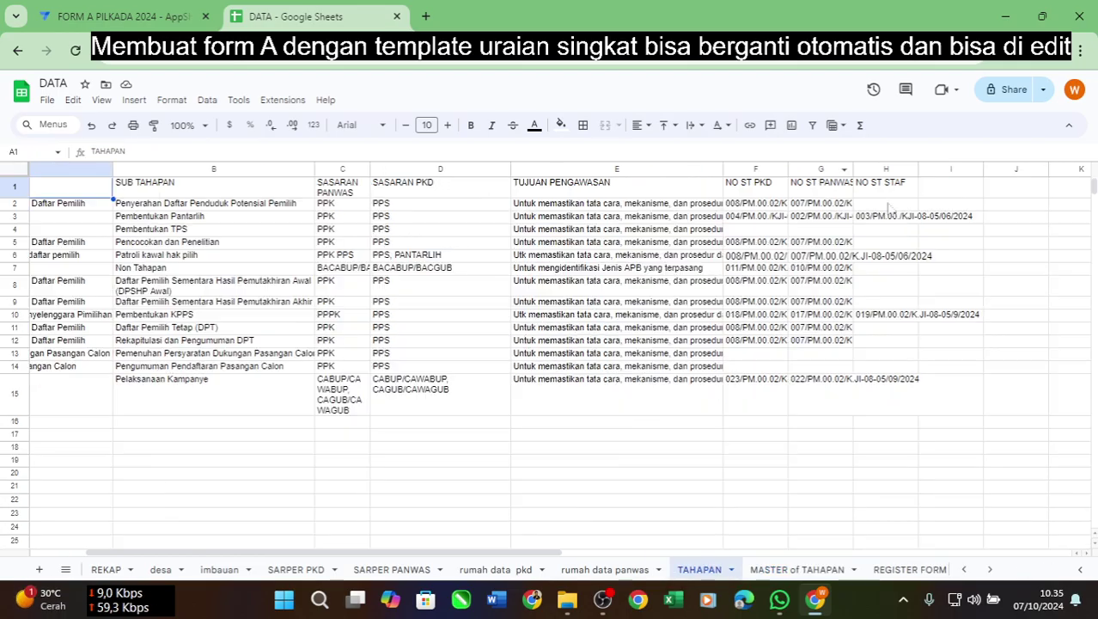
{"action": "left_click", "coordinate": [926, 191]}
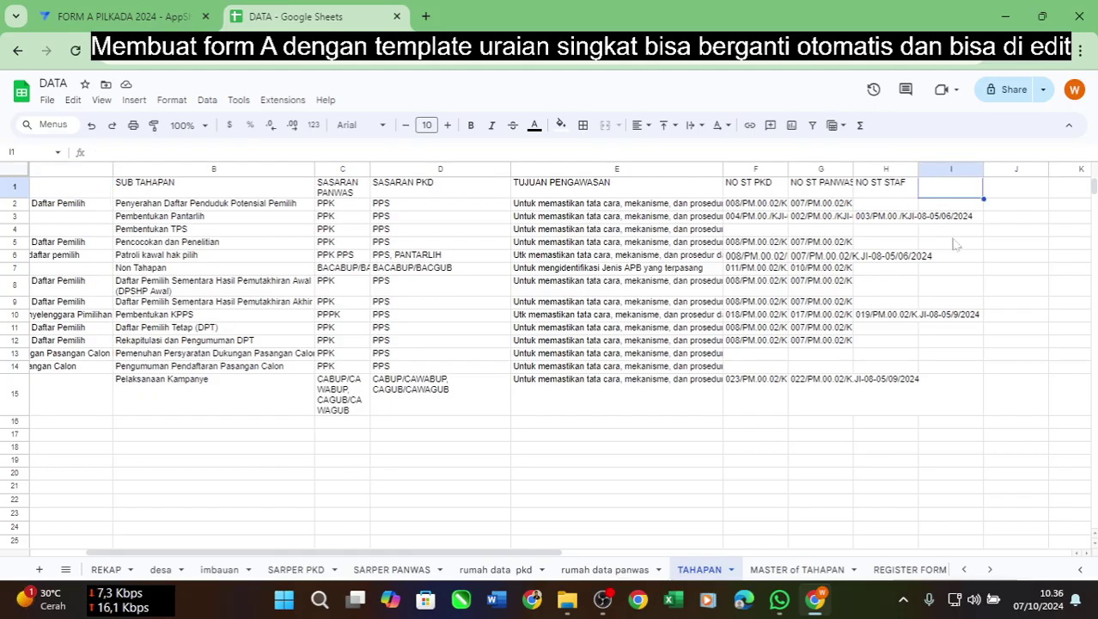
{"action": "key", "text": "ctrl+v"}
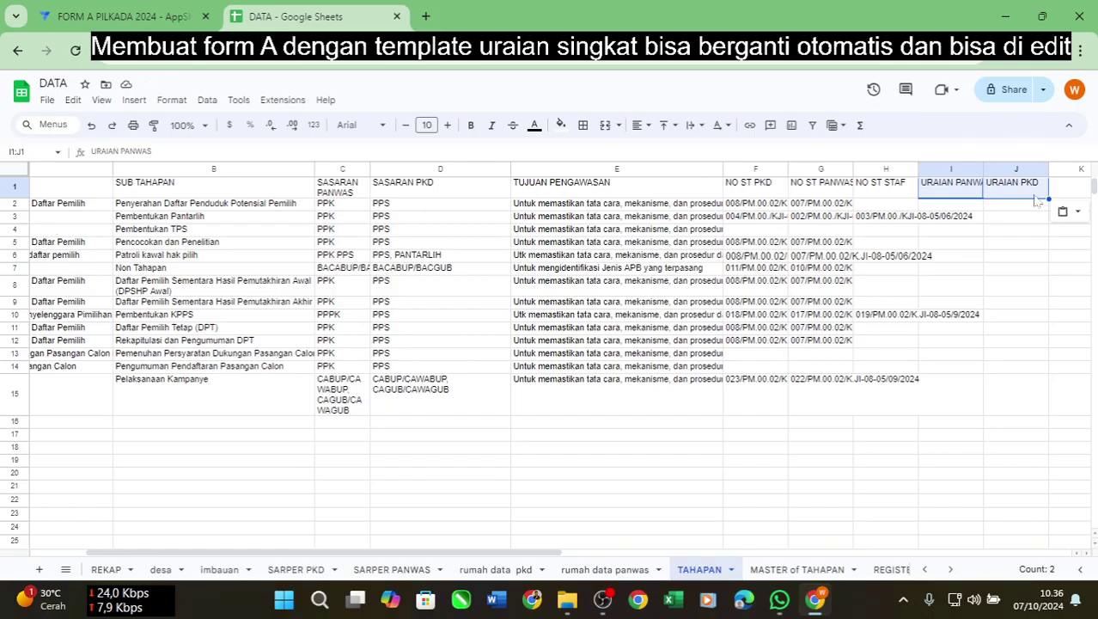
{"action": "left_click", "coordinate": [1033, 209]}
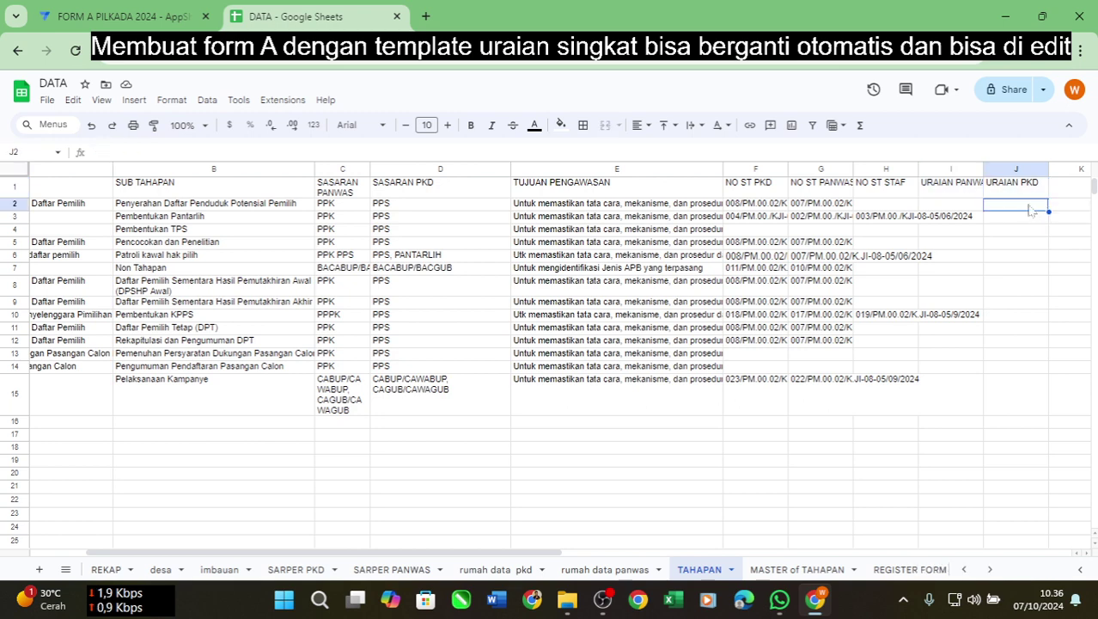
Switch to the AppSheet editor and open the column structure of the TAHAPAN table, giving the editor the full width.
{"action": "left_click", "coordinate": [135, 15]}
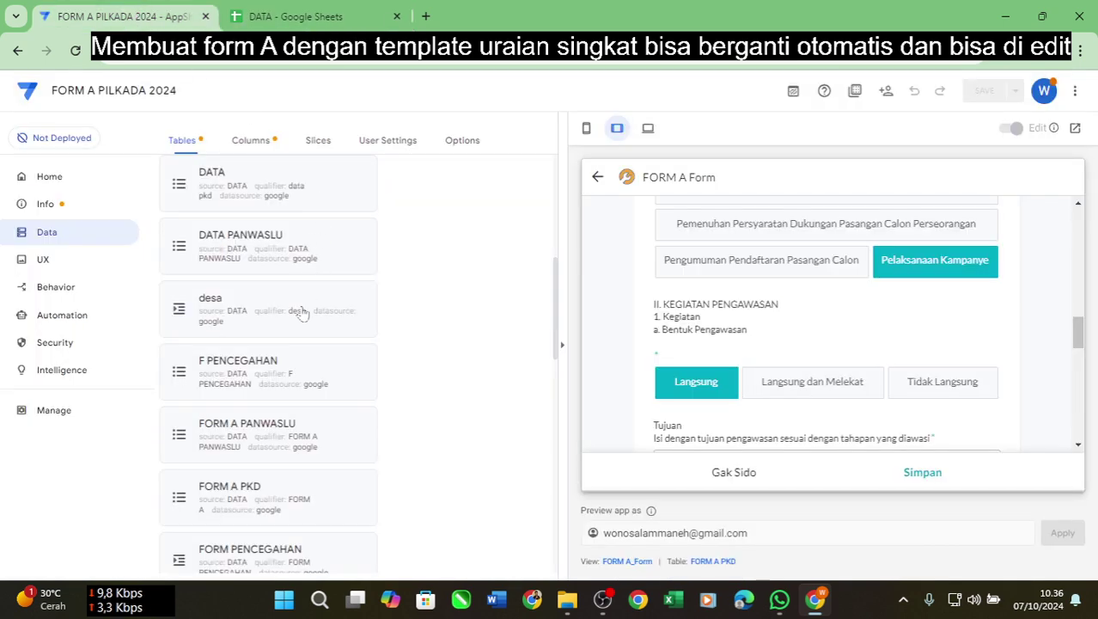
{"action": "scroll", "coordinate": [301, 314], "scroll_direction": "down", "scroll_amount": 3}
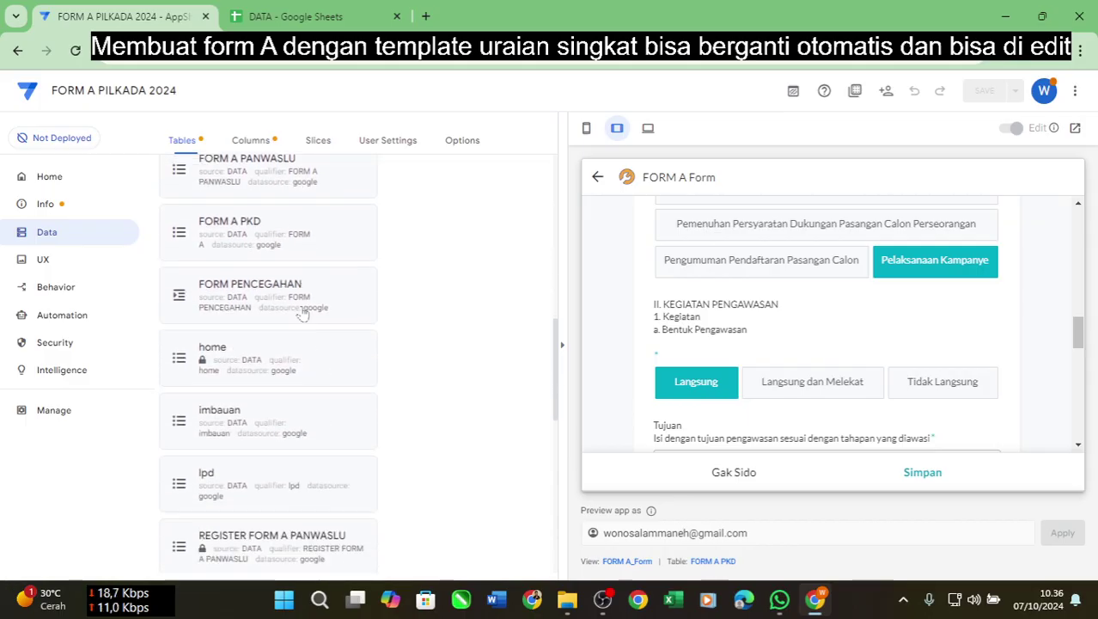
{"action": "scroll", "coordinate": [301, 314], "scroll_direction": "down", "scroll_amount": 6}
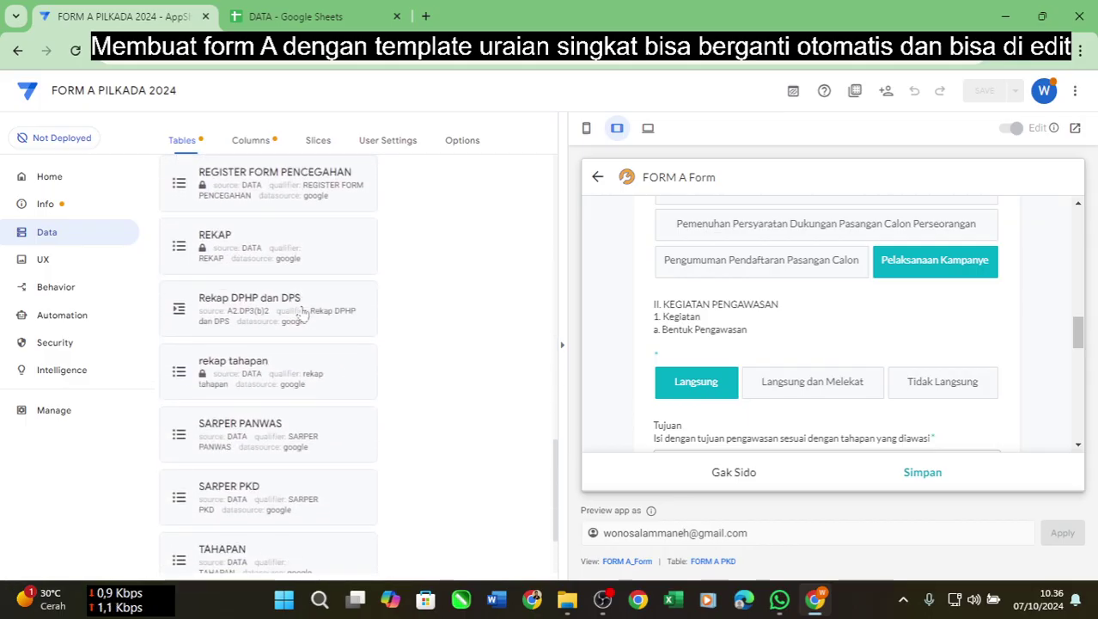
{"action": "scroll", "coordinate": [302, 314], "scroll_direction": "down", "scroll_amount": 2}
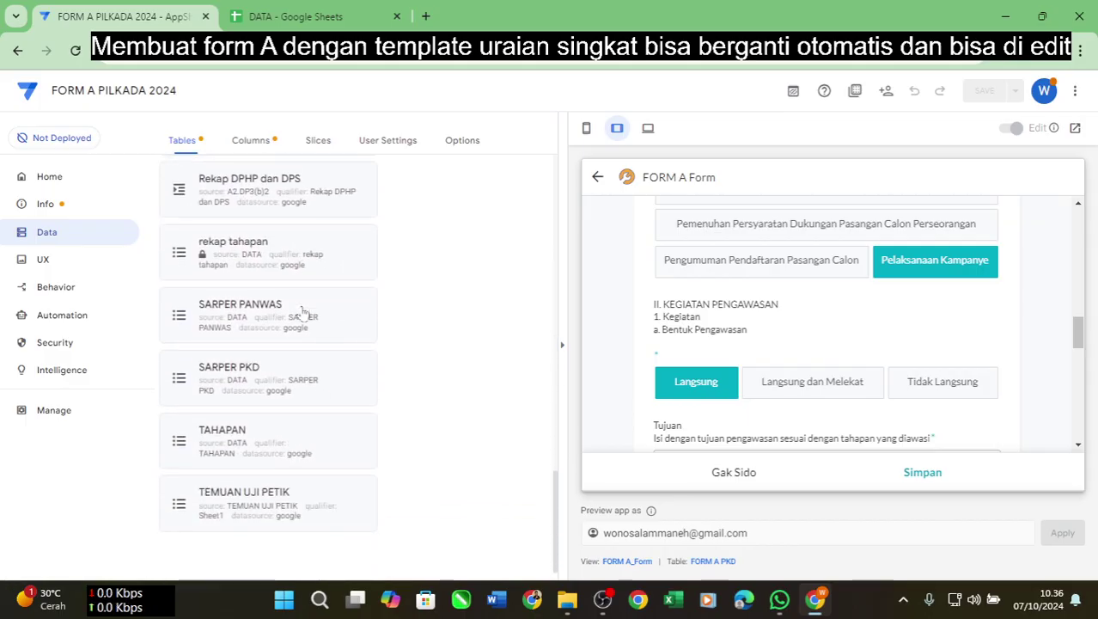
{"action": "left_click", "coordinate": [312, 439]}
{"action": "left_click", "coordinate": [562, 344]}
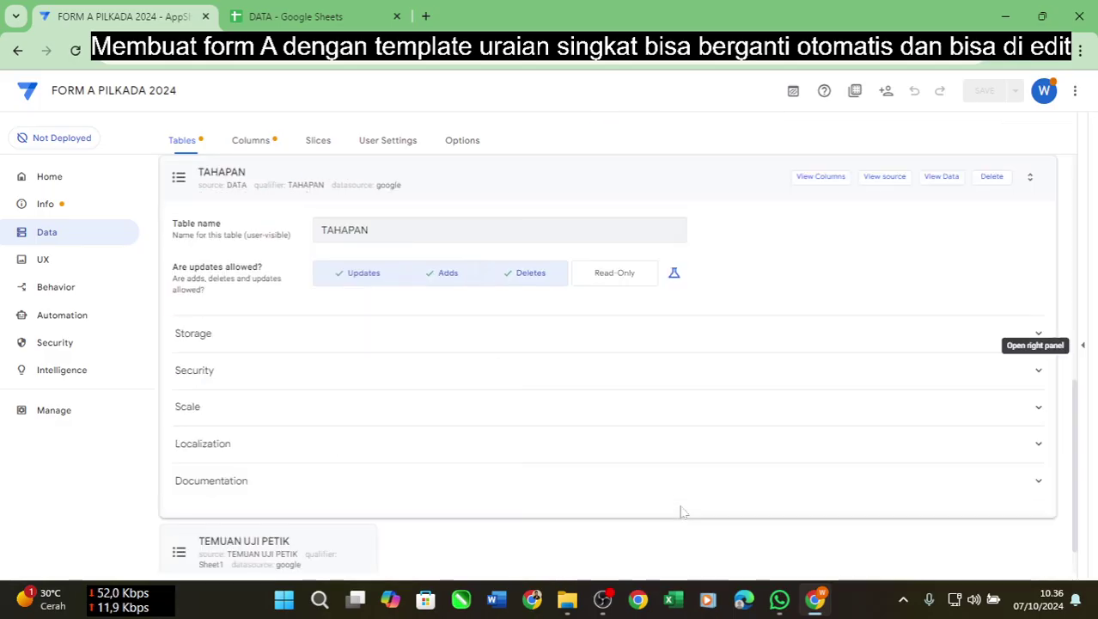
{"action": "left_click", "coordinate": [808, 177]}
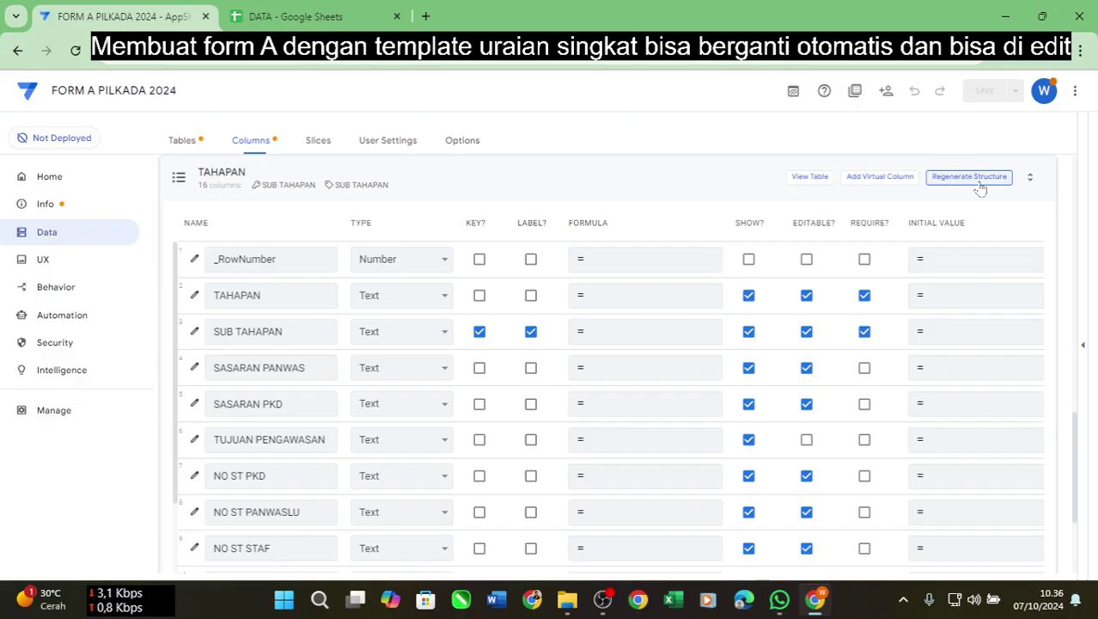
Regenerate the column structure of the TAHAPAN table.
{"action": "left_click", "coordinate": [975, 177]}
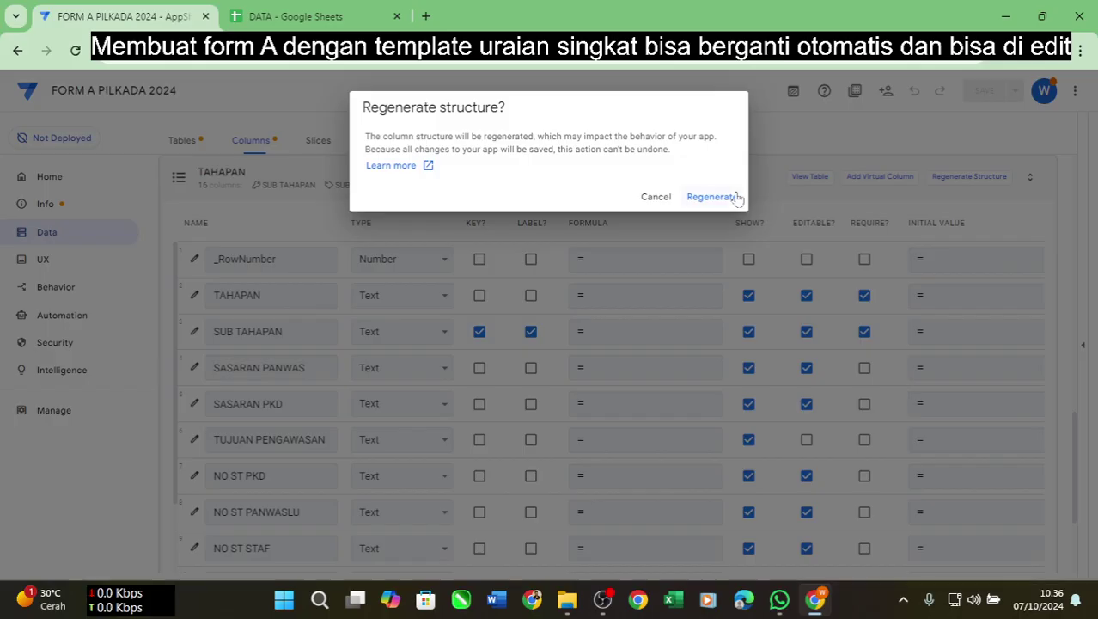
{"action": "left_click", "coordinate": [733, 197]}
{"action": "left_click", "coordinate": [711, 197]}
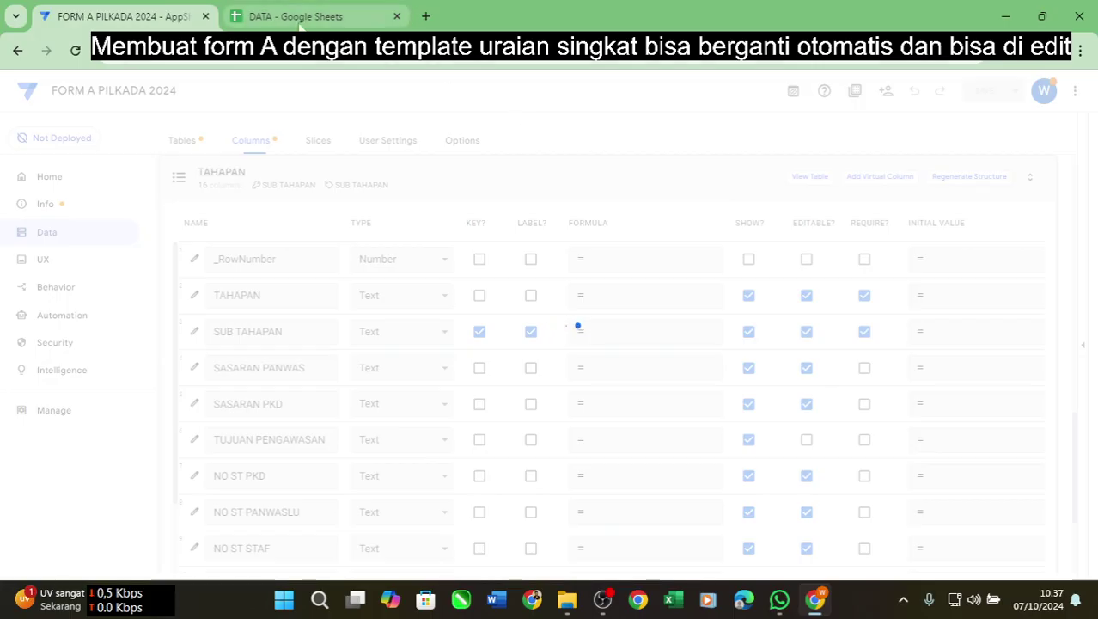
{"action": "left_click", "coordinate": [292, 17]}
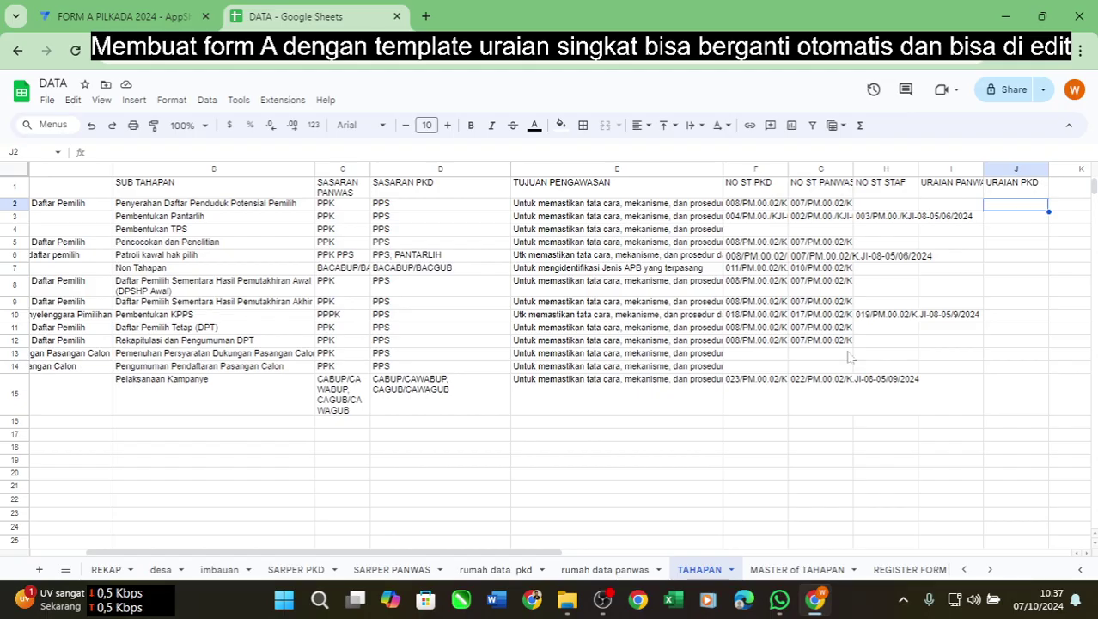
{"action": "left_click", "coordinate": [129, 17]}
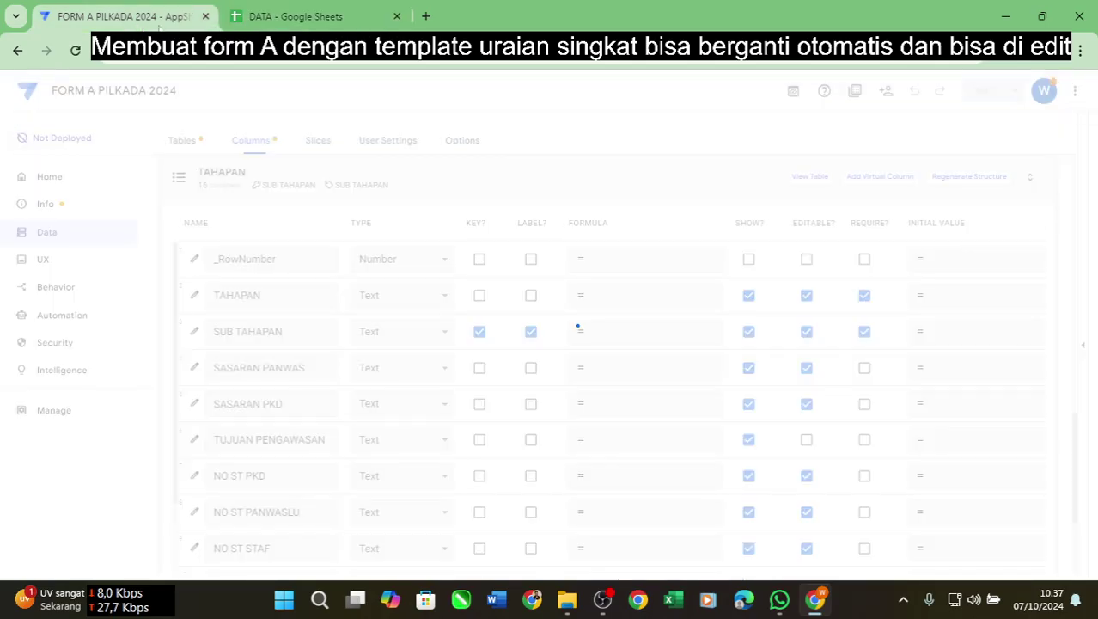
In the DATA spreadsheet, link TAHAPAN cell A16 to the master row for Pertemuan terbatas with ='MASTER of TAHAPAN'!A23.
{"action": "left_click", "coordinate": [297, 21]}
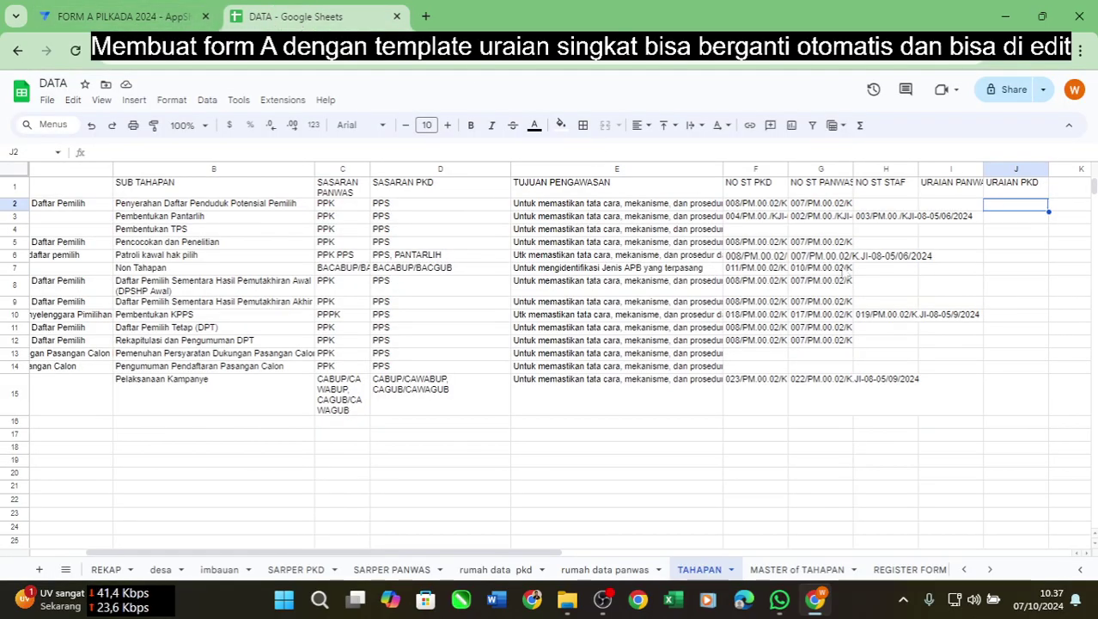
{"action": "scroll", "coordinate": [421, 459], "scroll_direction": "down", "scroll_amount": 2}
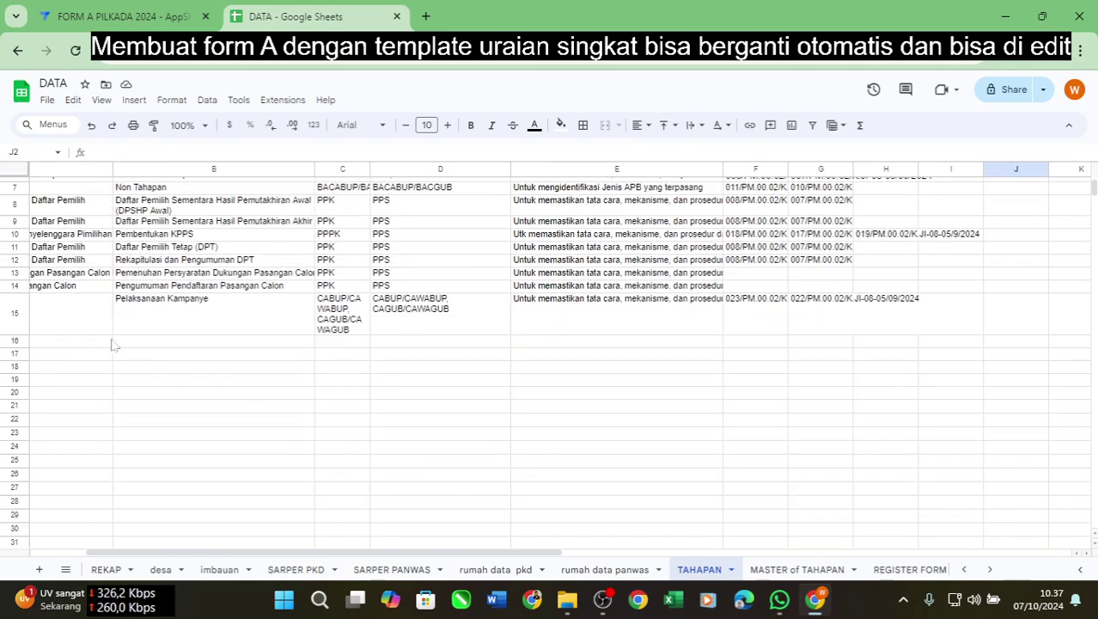
{"action": "left_click", "coordinate": [67, 342]}
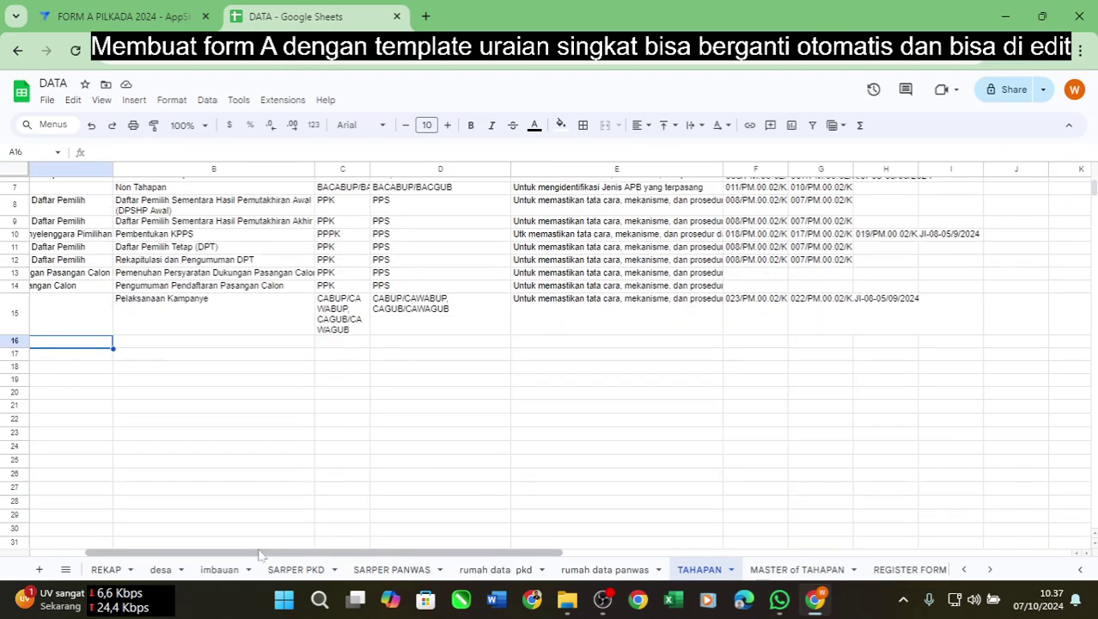
{"action": "left_click_drag", "start_coordinate": [260, 547], "coordinate": [82, 546]}
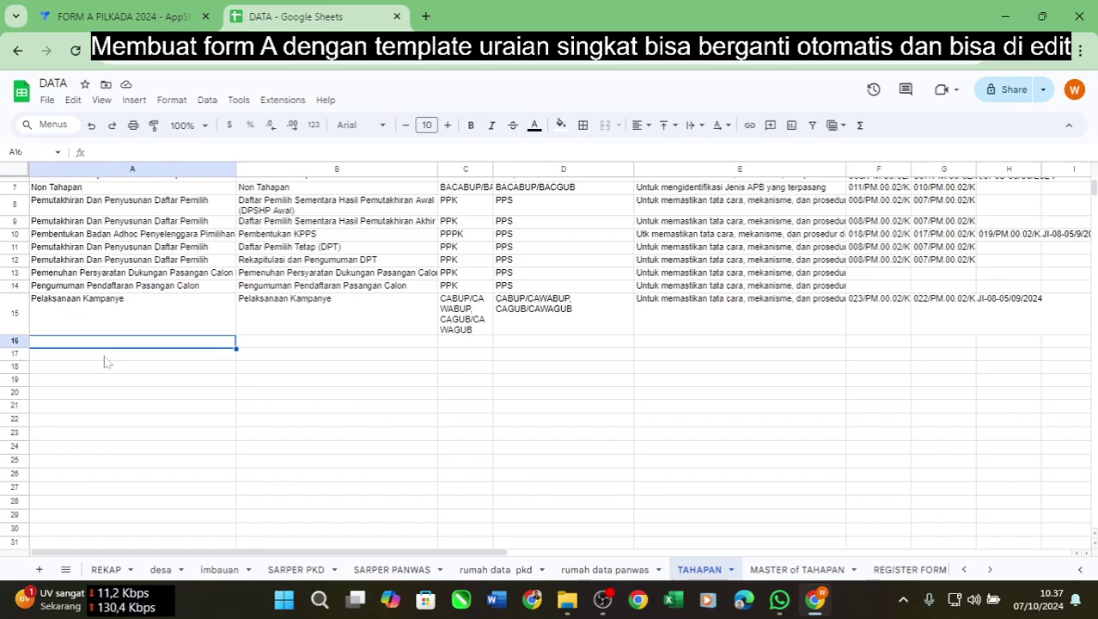
{"action": "type", "text": "="}
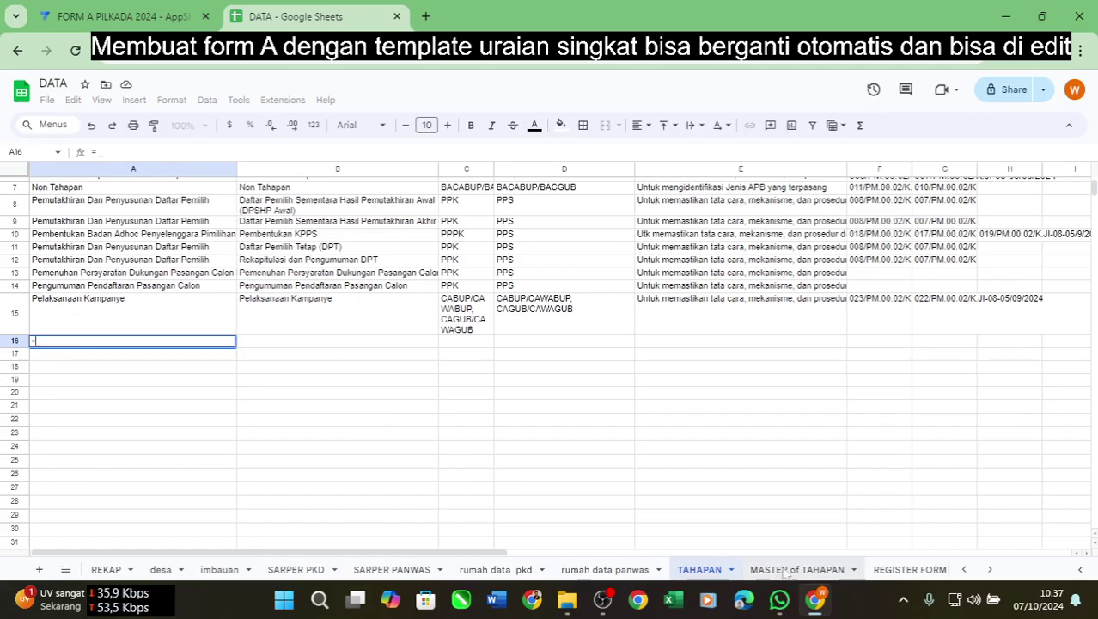
{"action": "left_click", "coordinate": [786, 569]}
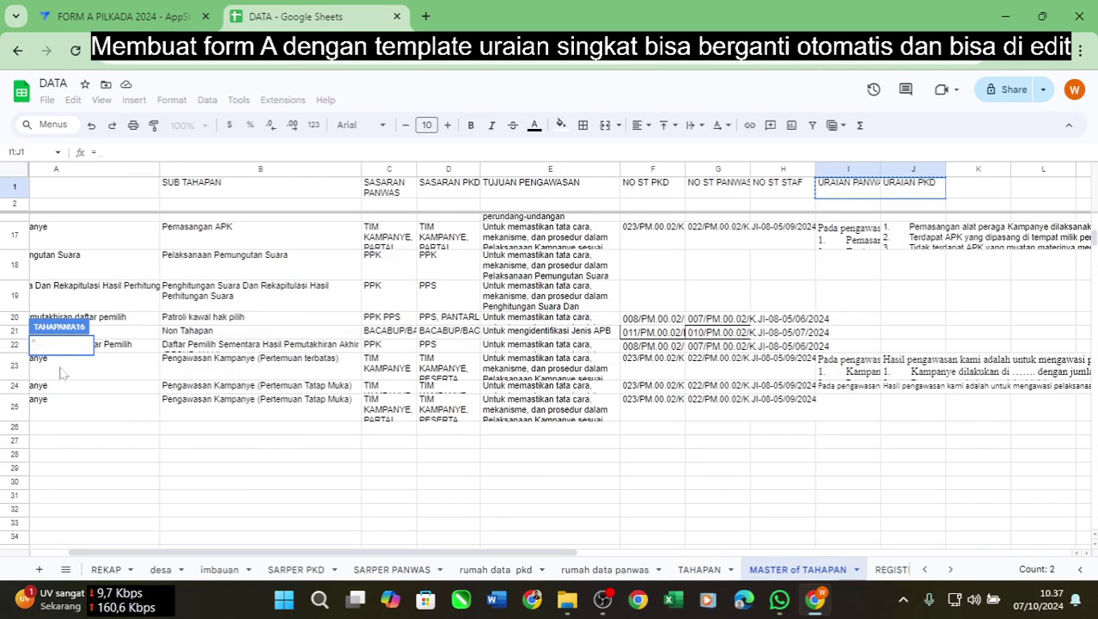
{"action": "left_click_drag", "start_coordinate": [411, 551], "coordinate": [249, 558]}
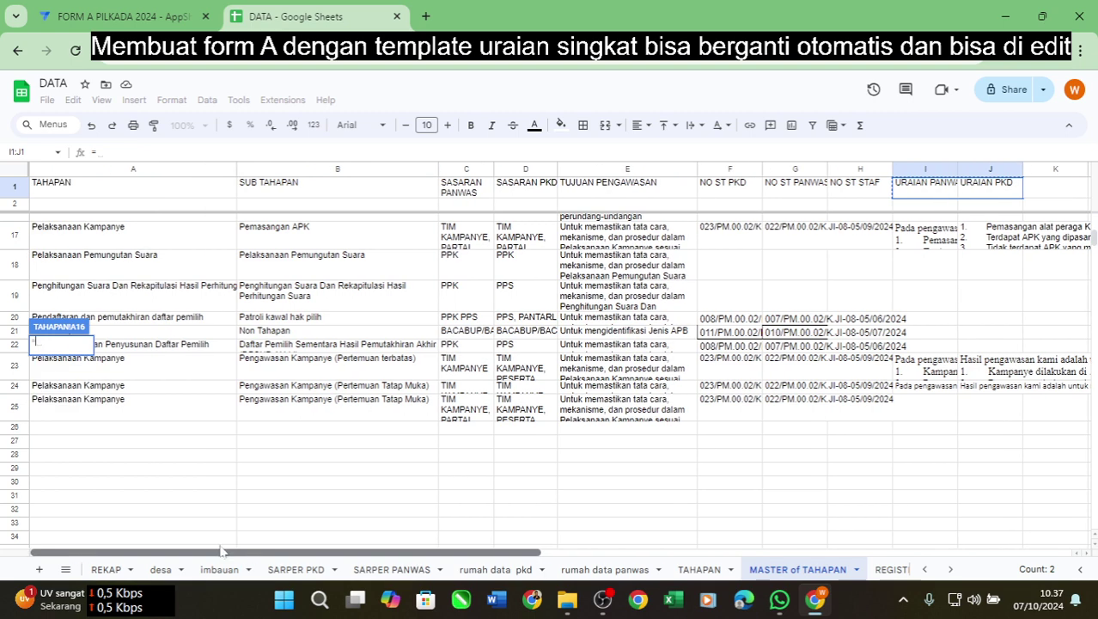
{"action": "left_click", "coordinate": [146, 365]}
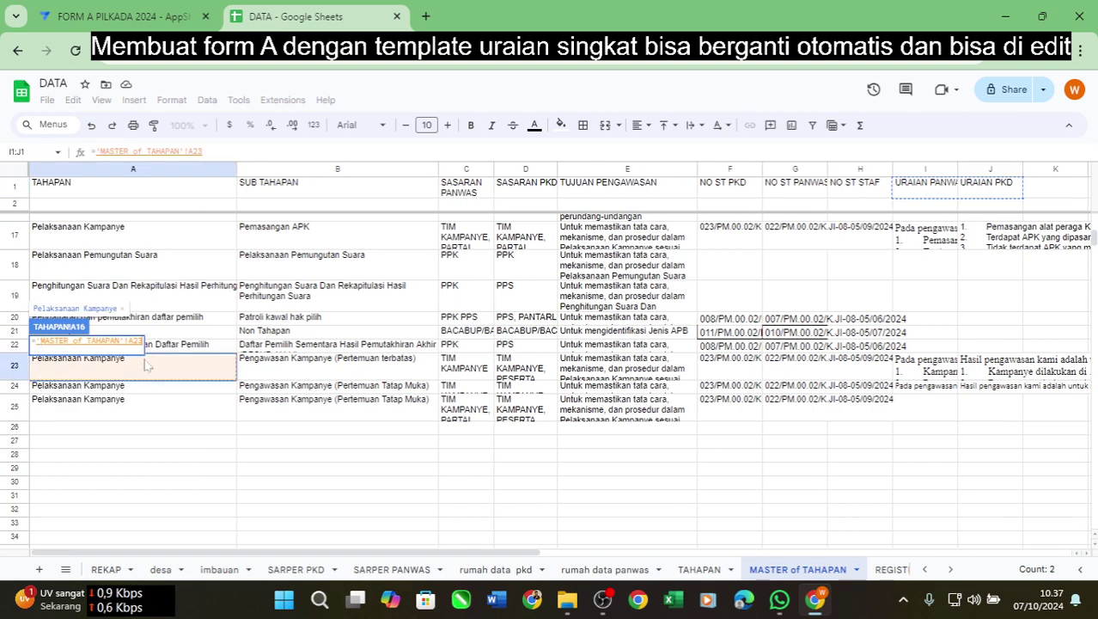
{"action": "key", "text": "Return"}
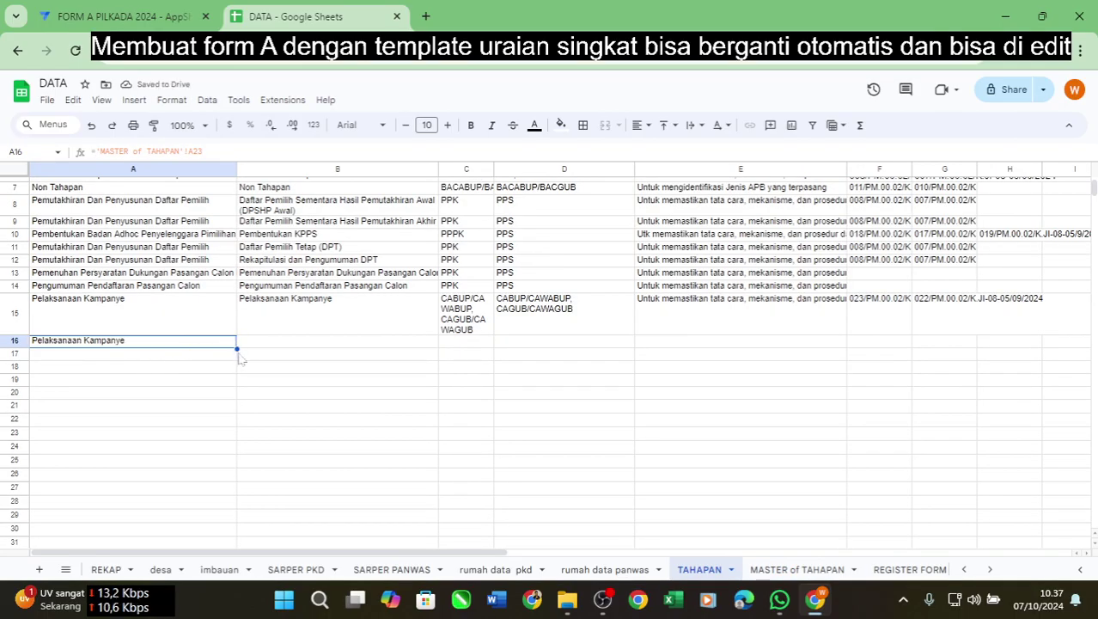
Fill the formula in A16 of the TAHAPAN sheet across row 16 through column K.
{"action": "left_click_drag", "start_coordinate": [238, 348], "coordinate": [1066, 368]}
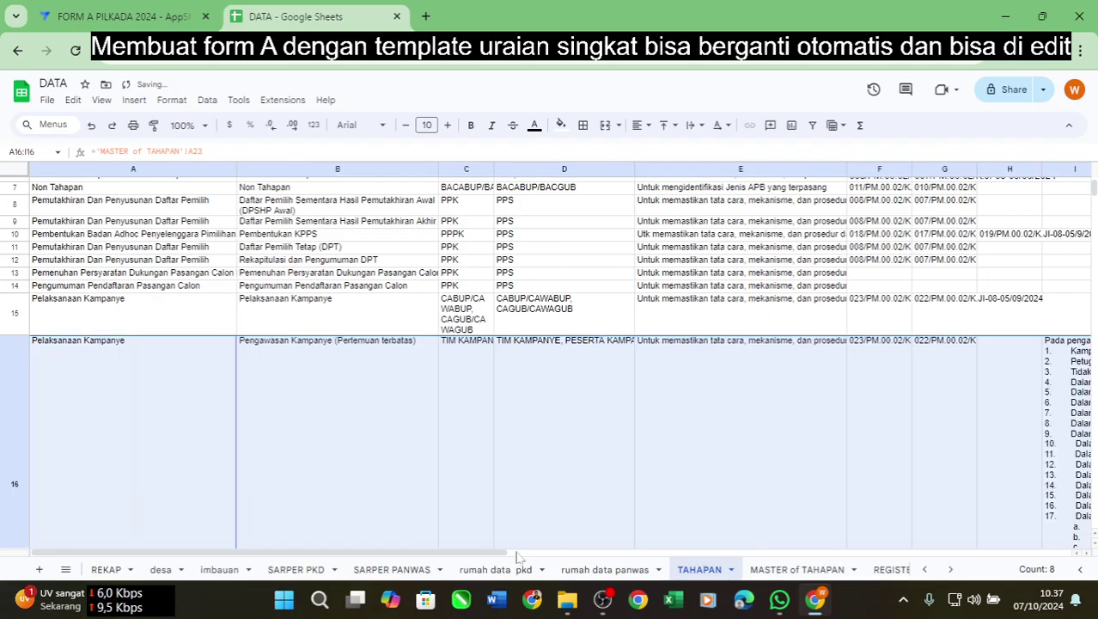
{"action": "left_click_drag", "start_coordinate": [506, 551], "coordinate": [679, 567]}
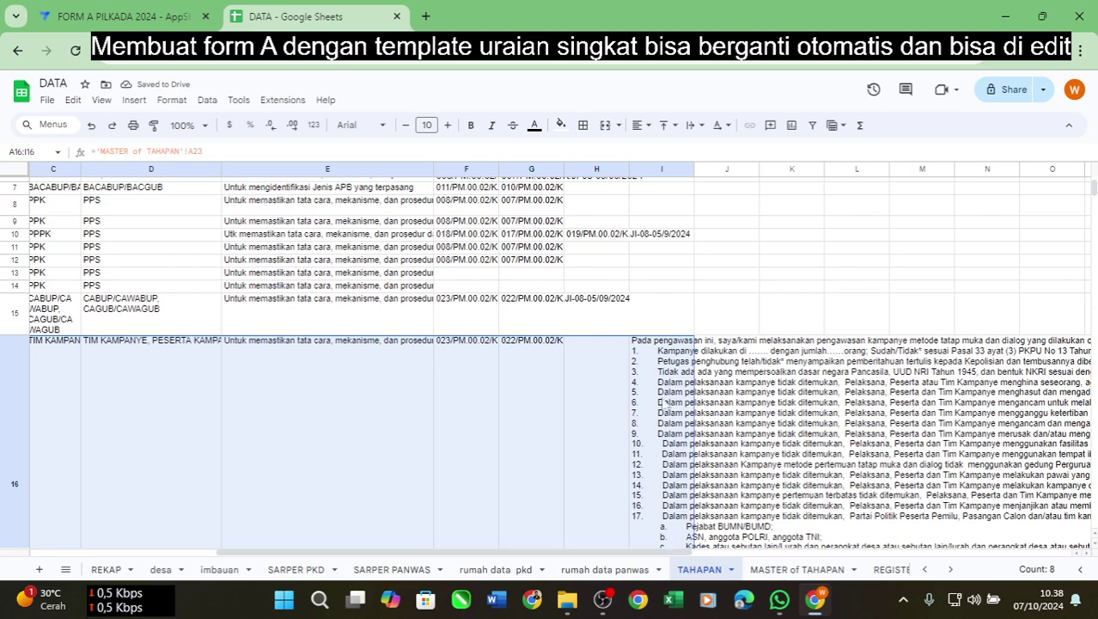
{"action": "scroll", "coordinate": [683, 464], "scroll_direction": "down", "scroll_amount": 3}
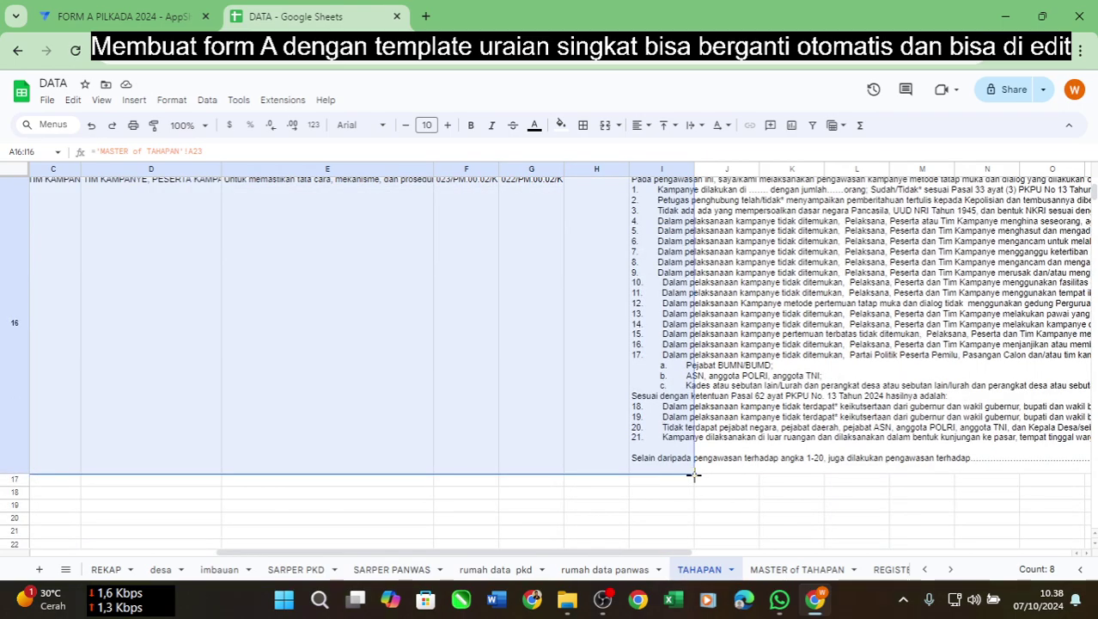
{"action": "left_click_drag", "start_coordinate": [696, 473], "coordinate": [759, 527]}
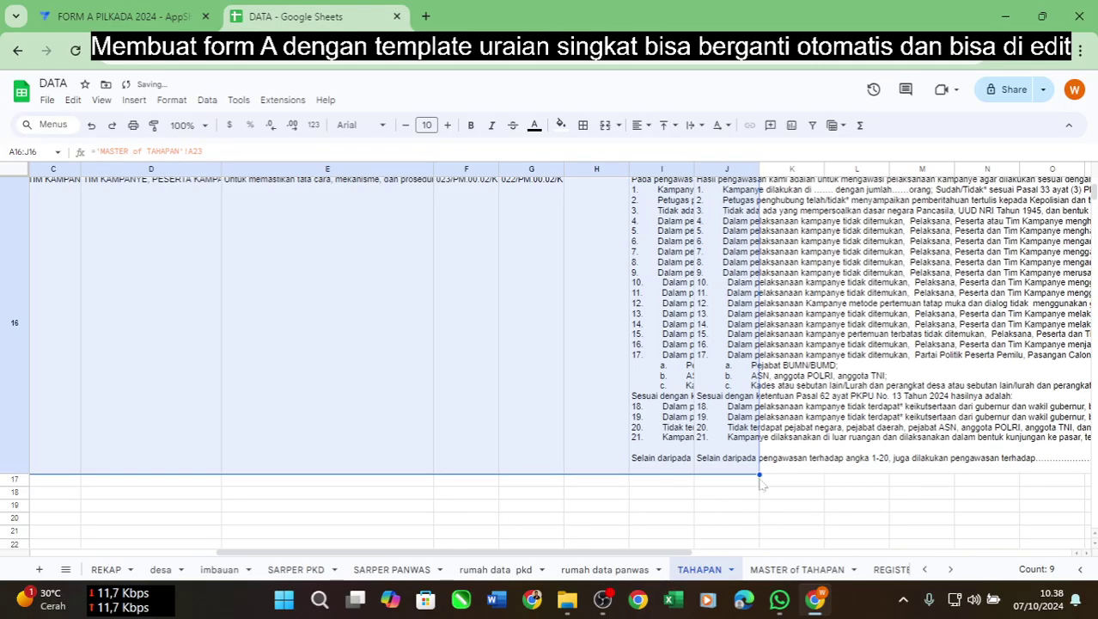
{"action": "left_click_drag", "start_coordinate": [760, 475], "coordinate": [796, 474]}
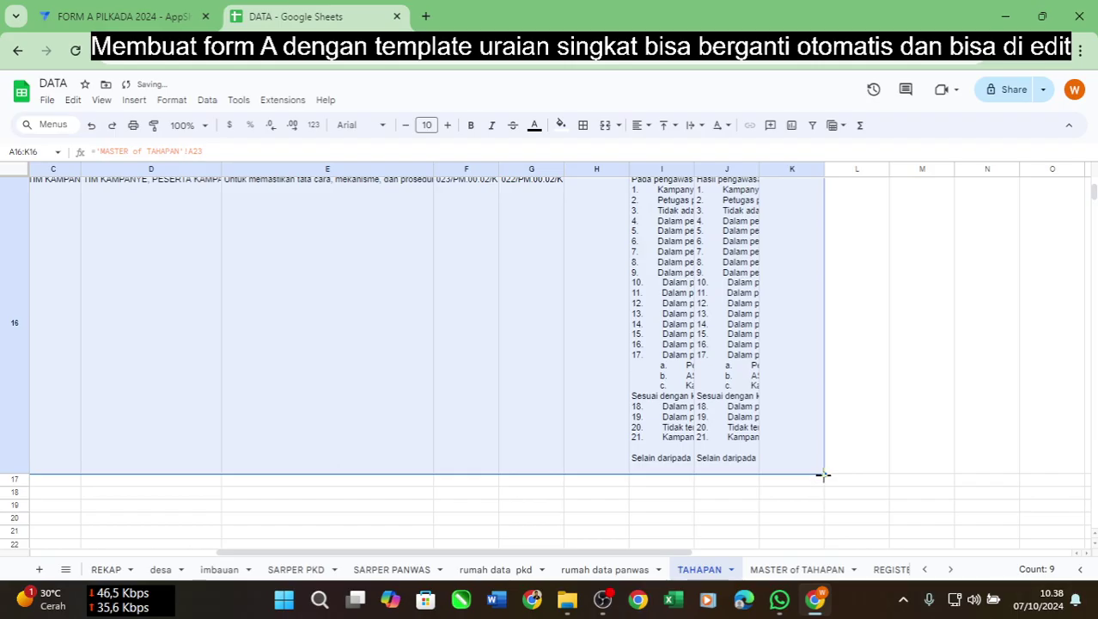
Fill the linked formulas of A16:K16 down through row 25 of the TAHAPAN sheet.
{"action": "left_click_drag", "start_coordinate": [823, 475], "coordinate": [825, 539]}
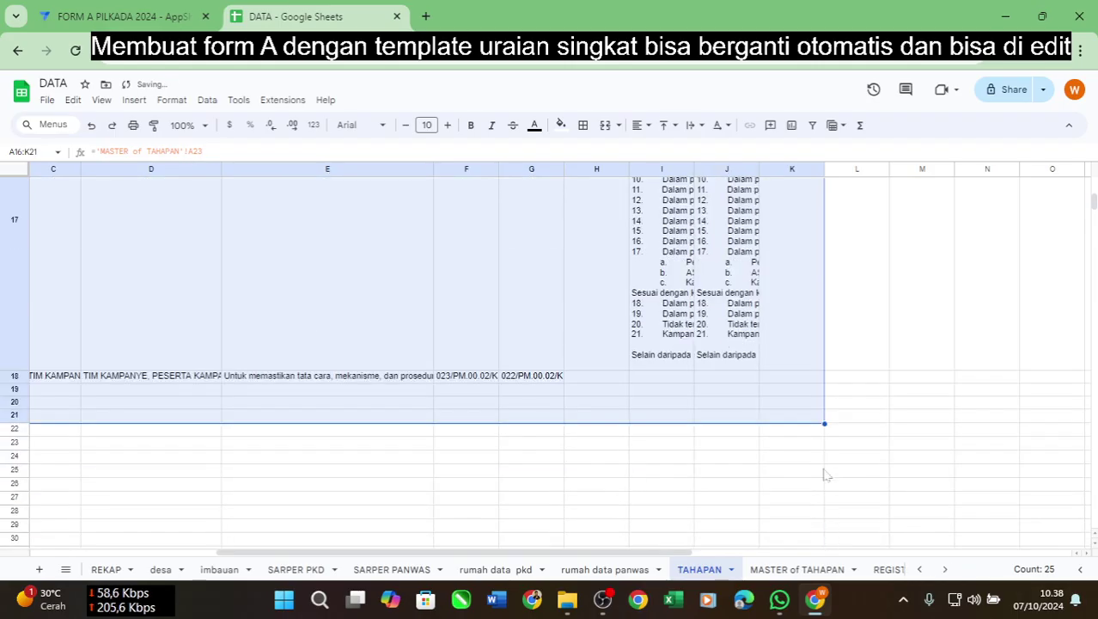
{"action": "left_click_drag", "start_coordinate": [823, 423], "coordinate": [825, 475]}
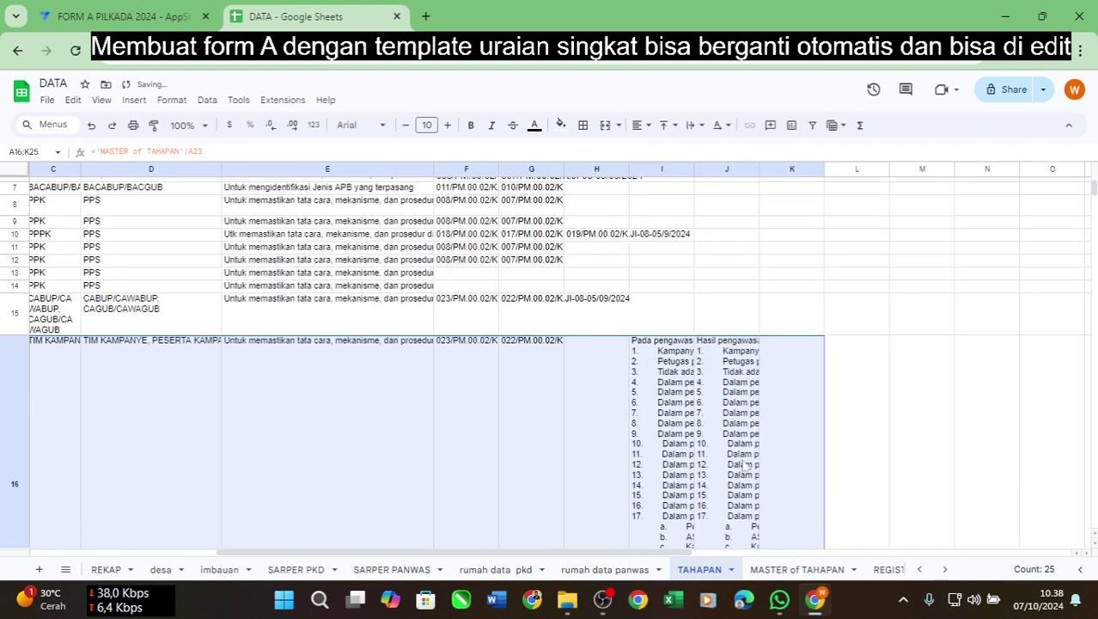
{"action": "scroll", "coordinate": [744, 464], "scroll_direction": "down", "scroll_amount": 5}
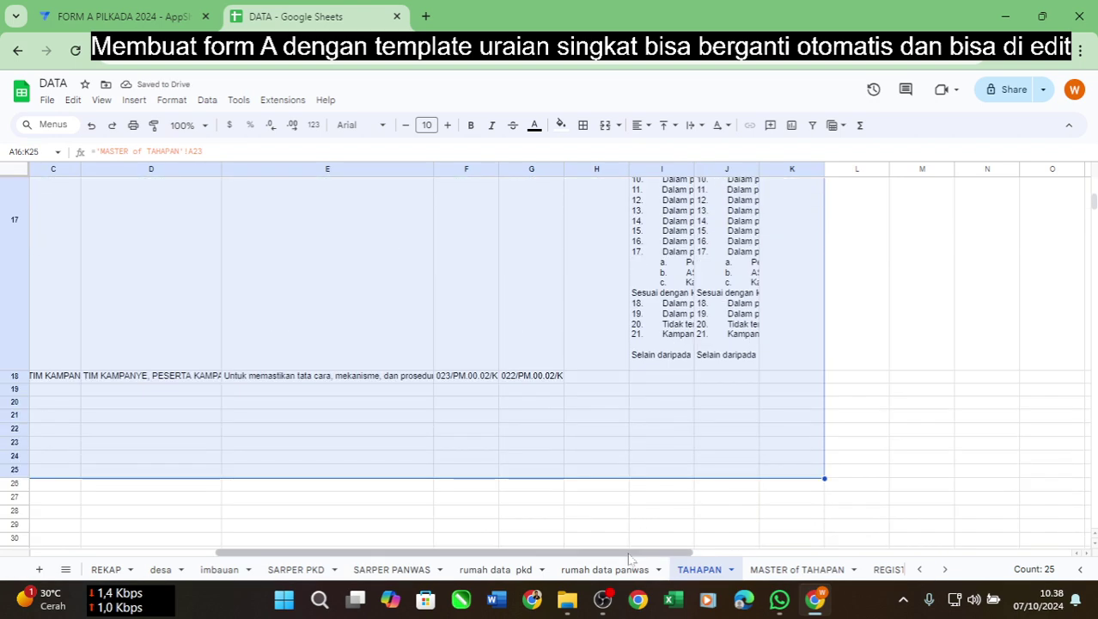
Compare the Pemasangan APK row of MASTER of TAHAPAN with the sub-stage rows listed in the TAHAPAN sheet.
{"action": "left_click", "coordinate": [773, 569]}
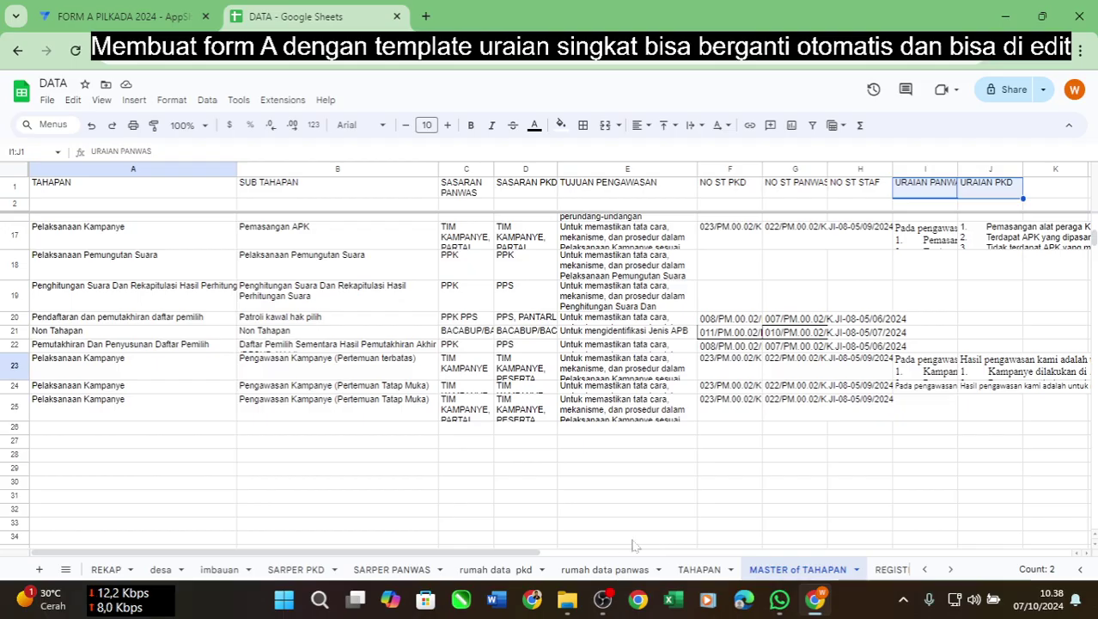
{"action": "left_click", "coordinate": [93, 243]}
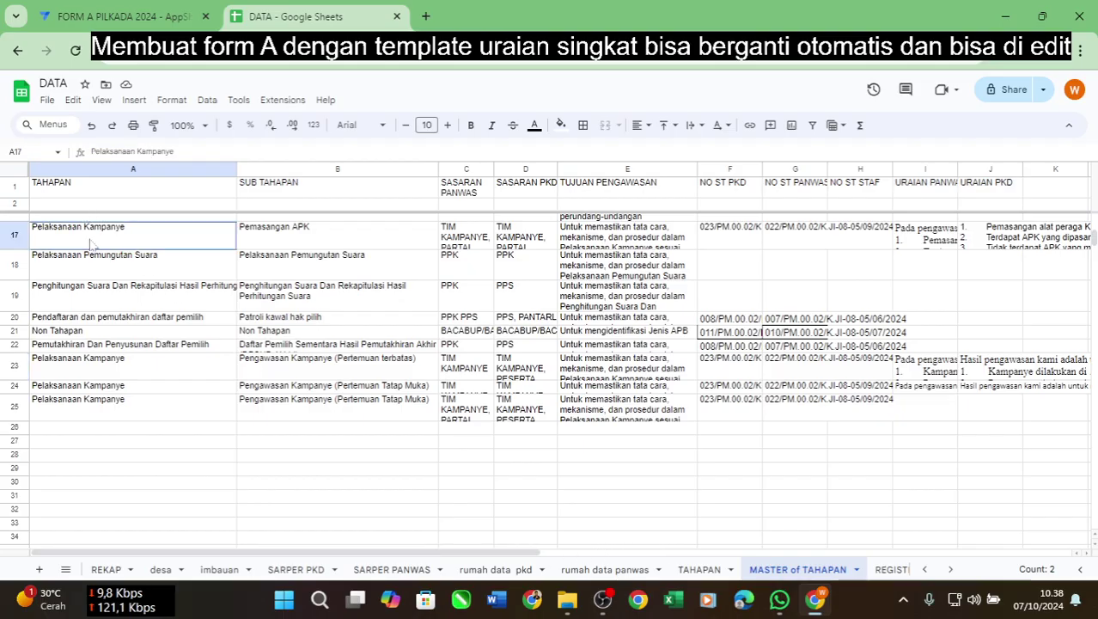
{"action": "left_click", "coordinate": [295, 241]}
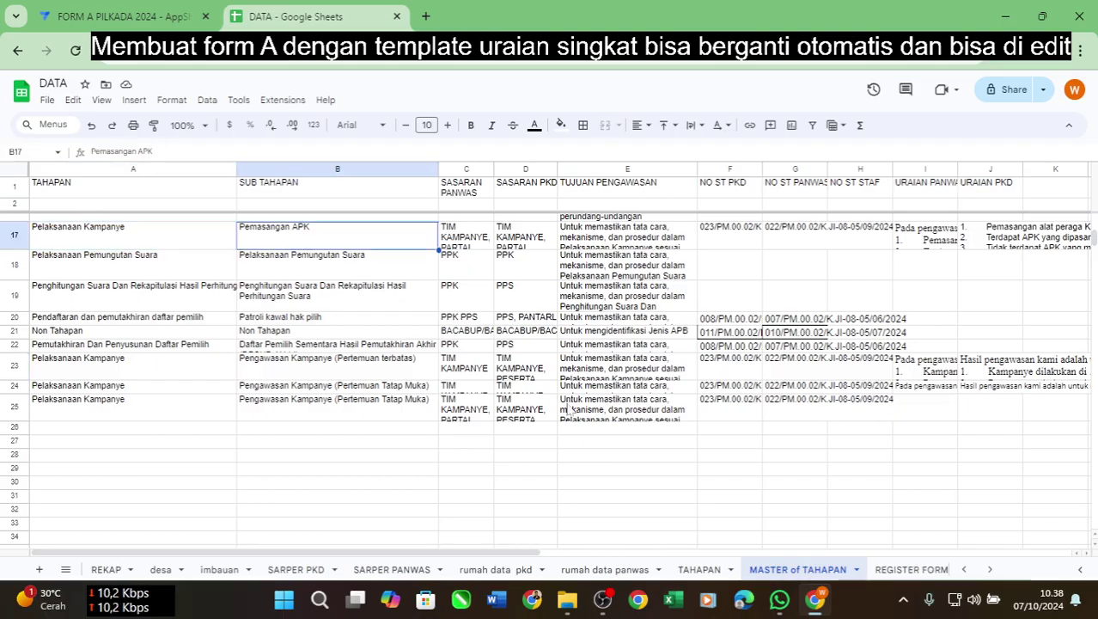
{"action": "left_click_drag", "start_coordinate": [539, 553], "coordinate": [414, 542]}
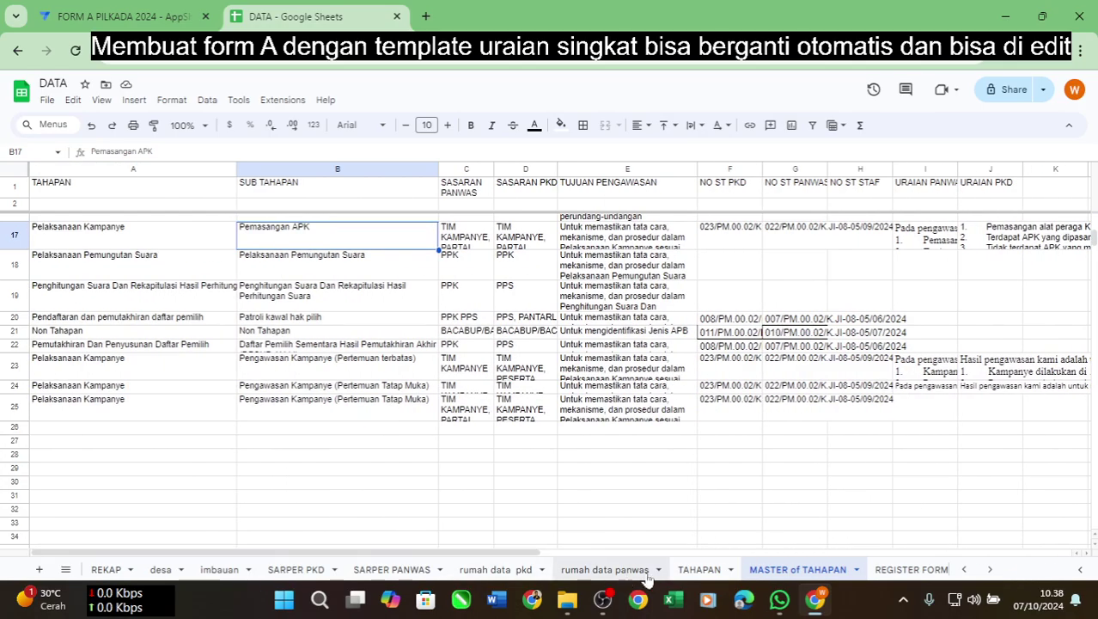
{"action": "left_click", "coordinate": [699, 570]}
{"action": "scroll", "coordinate": [242, 426], "scroll_direction": "up", "scroll_amount": 3}
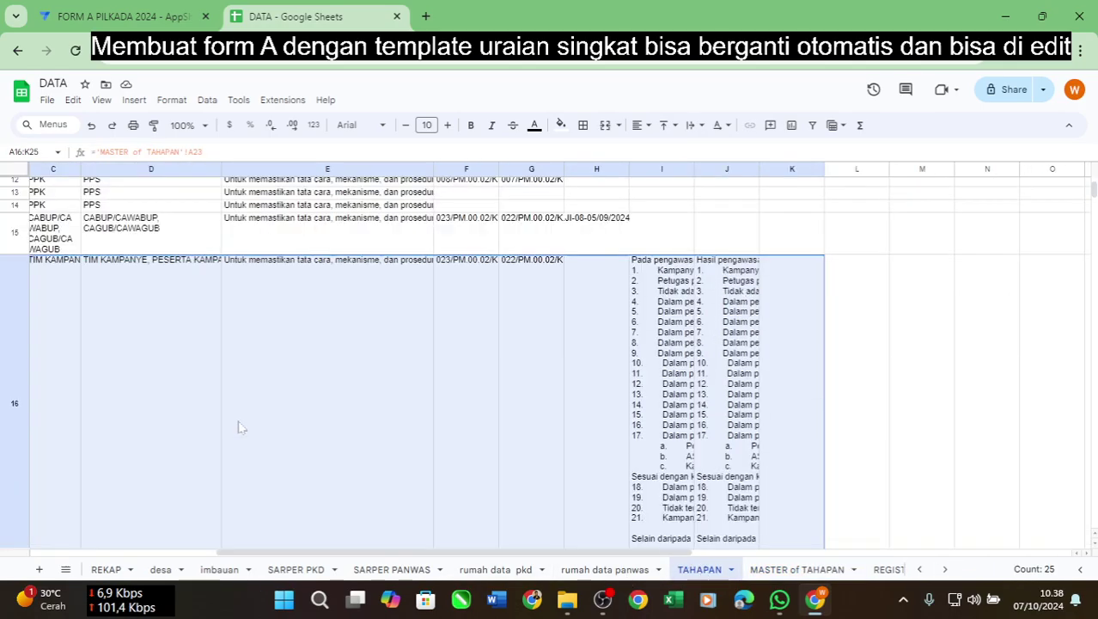
{"action": "left_click_drag", "start_coordinate": [492, 554], "coordinate": [210, 536]}
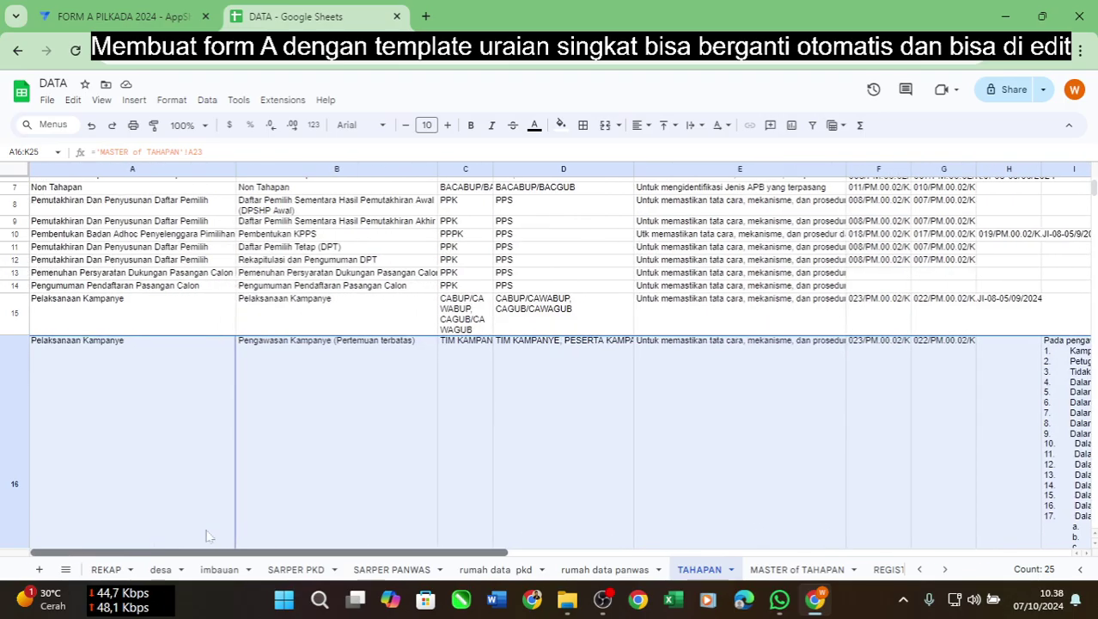
{"action": "scroll", "coordinate": [172, 425], "scroll_direction": "up", "scroll_amount": 2}
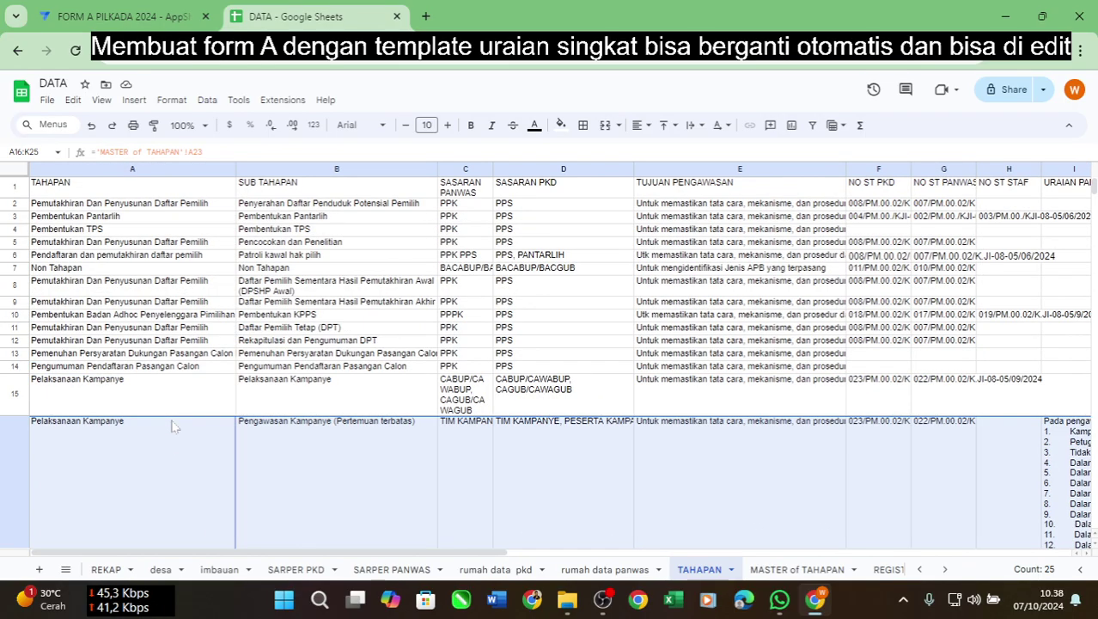
{"action": "scroll", "coordinate": [172, 425], "scroll_direction": "down", "scroll_amount": 5}
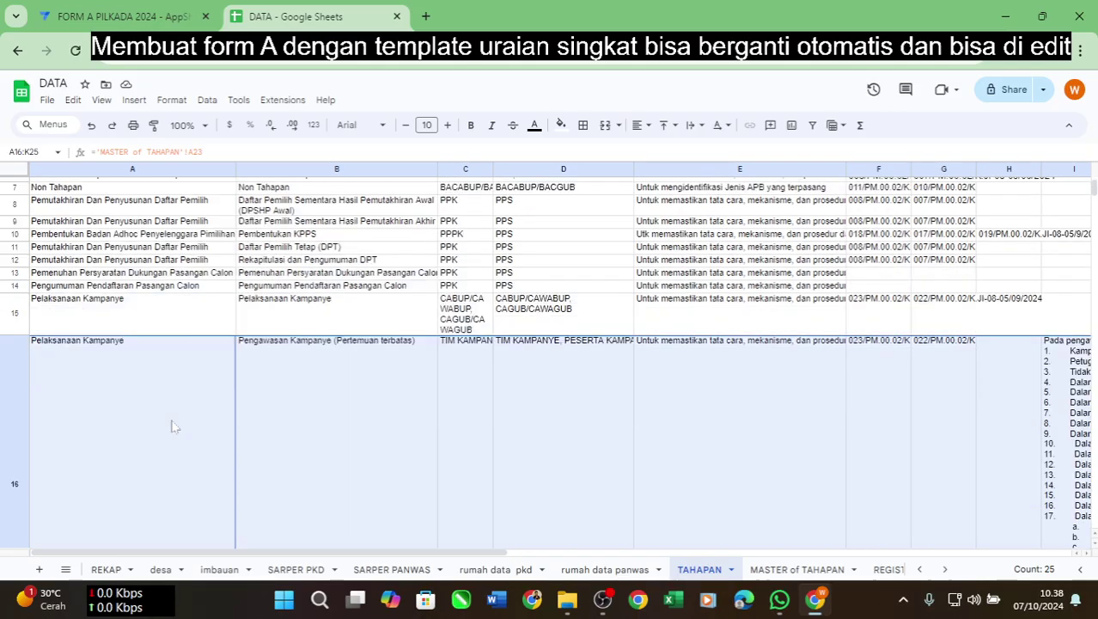
Try to link cell A19 of the TAHAPAN sheet to cell A18 of MASTER of TAHAPAN.
{"action": "scroll", "coordinate": [172, 425], "scroll_direction": "down", "scroll_amount": 3}
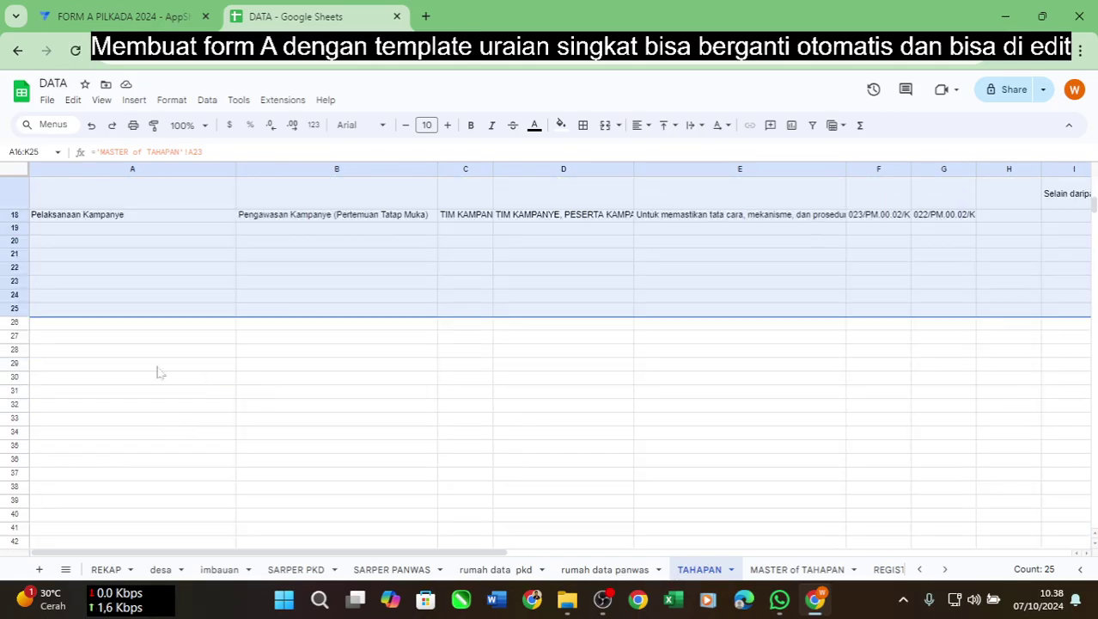
{"action": "left_click", "coordinate": [84, 230]}
{"action": "type", "text": "="}
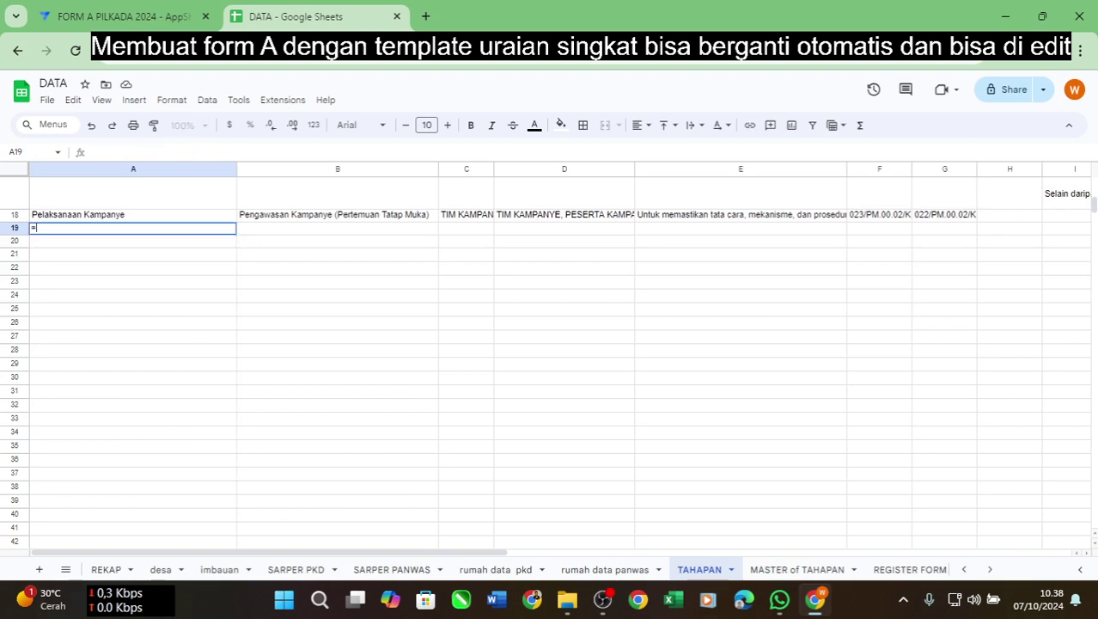
{"action": "left_click", "coordinate": [795, 571]}
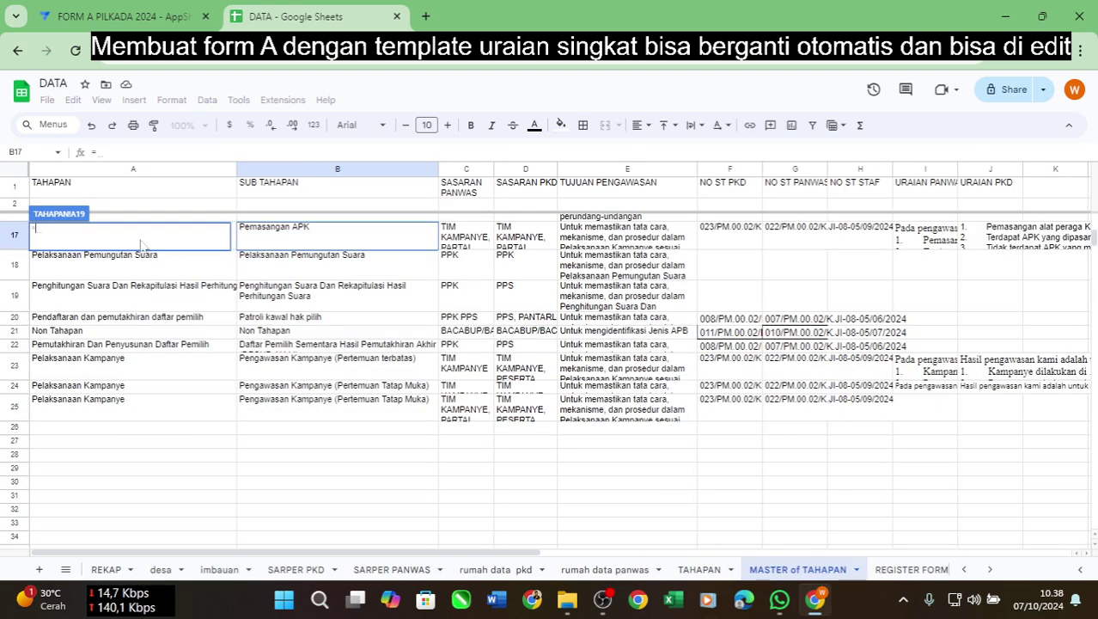
{"action": "left_click", "coordinate": [149, 270]}
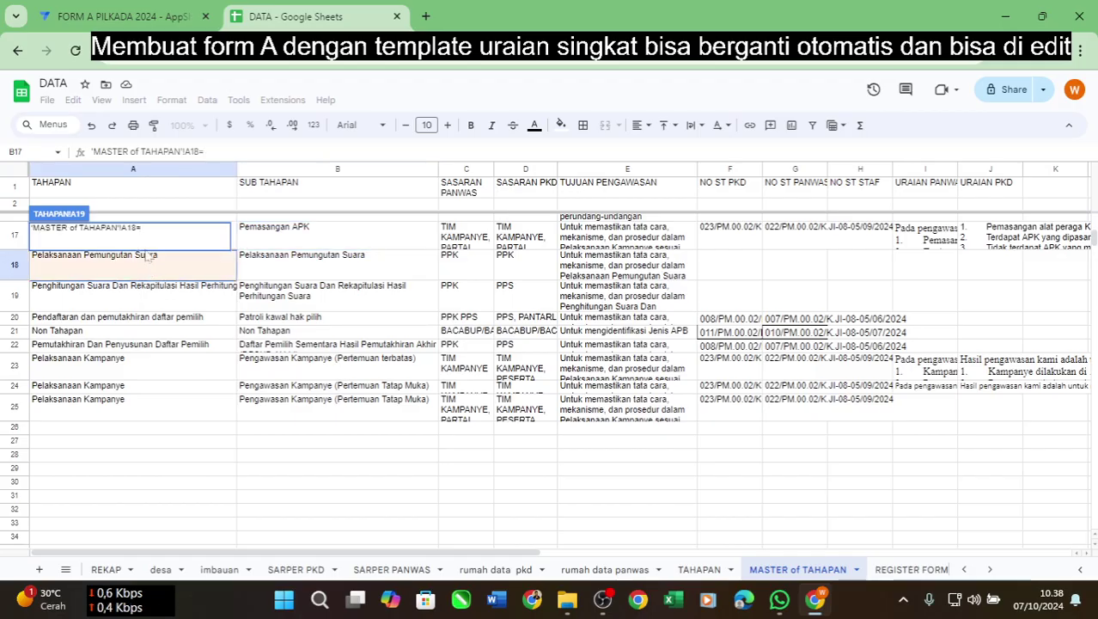
{"action": "key", "text": "Return"}
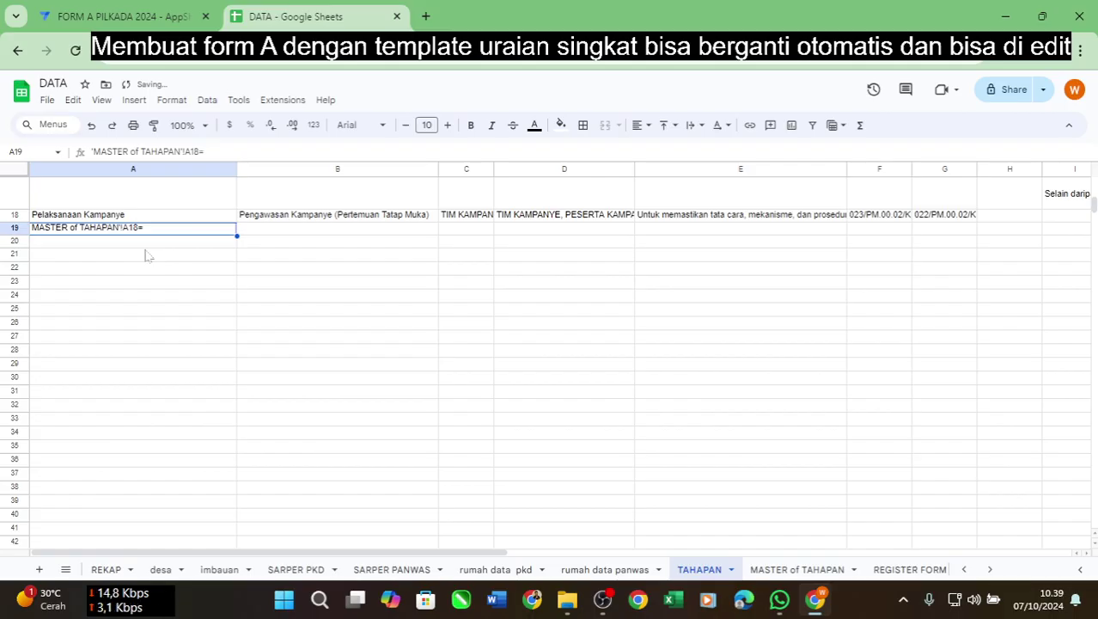
{"action": "key", "text": "F2"}
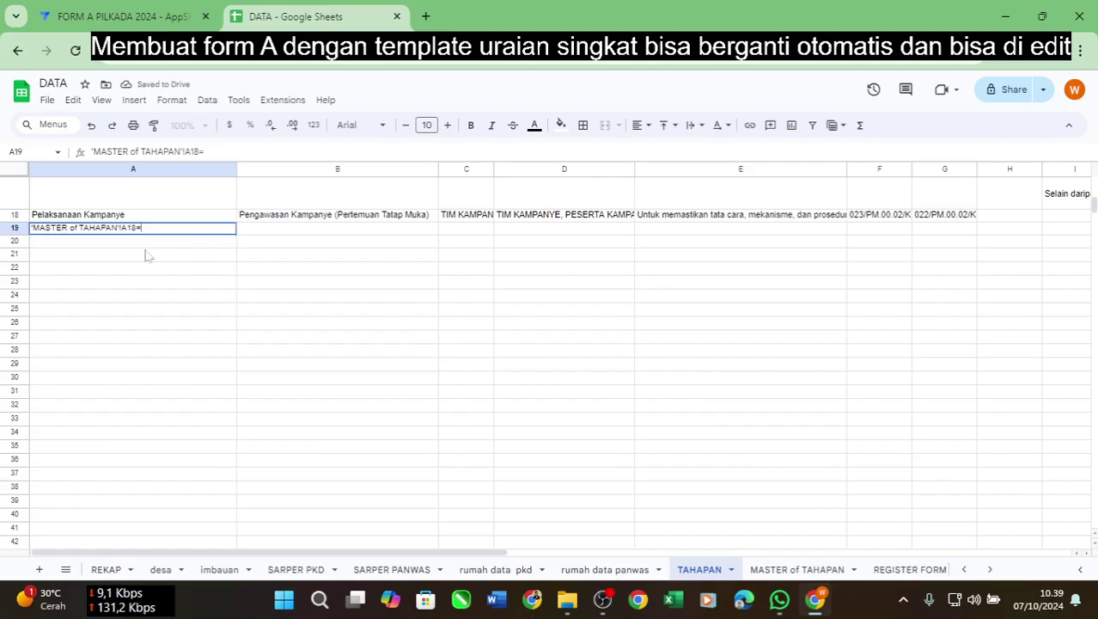
{"action": "key", "text": "Return"}
Link TAHAPAN cell A19 to the master row for Pemasangan APK with ='MASTER of TAHAPAN'!A17.
{"action": "left_click", "coordinate": [148, 234]}
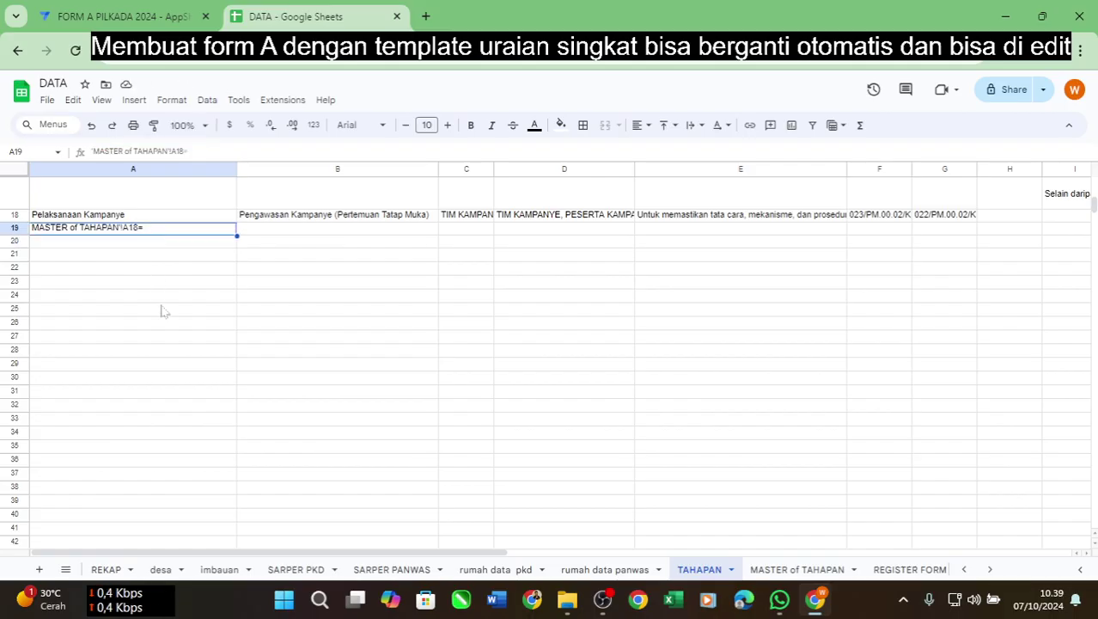
{"action": "scroll", "coordinate": [161, 309], "scroll_direction": "up", "scroll_amount": 2}
{"action": "type", "text": "="}
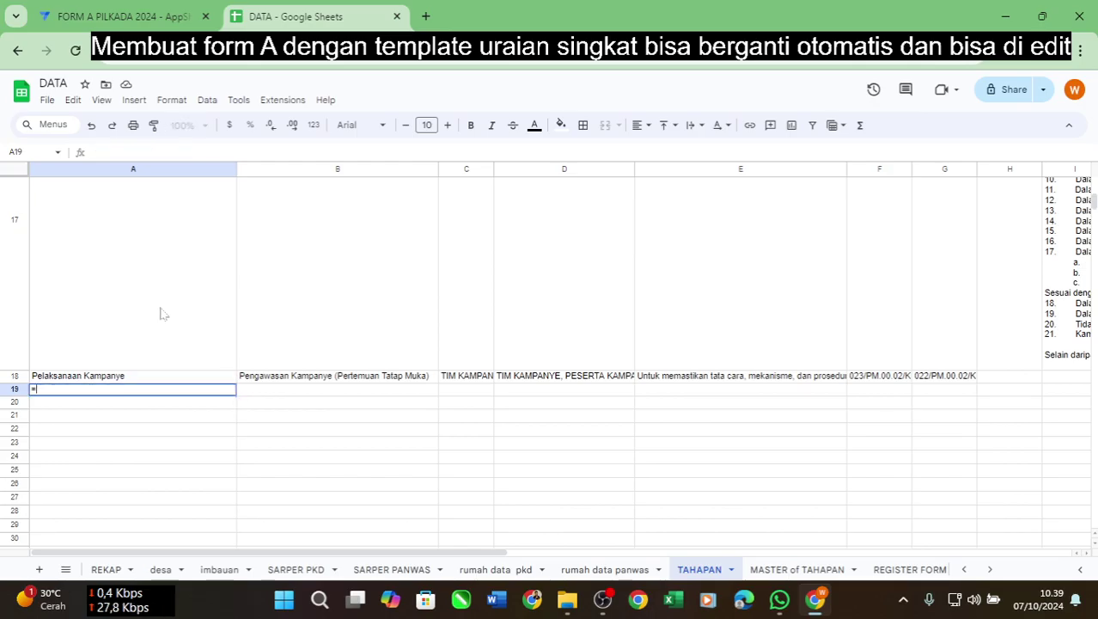
{"action": "left_click", "coordinate": [798, 570]}
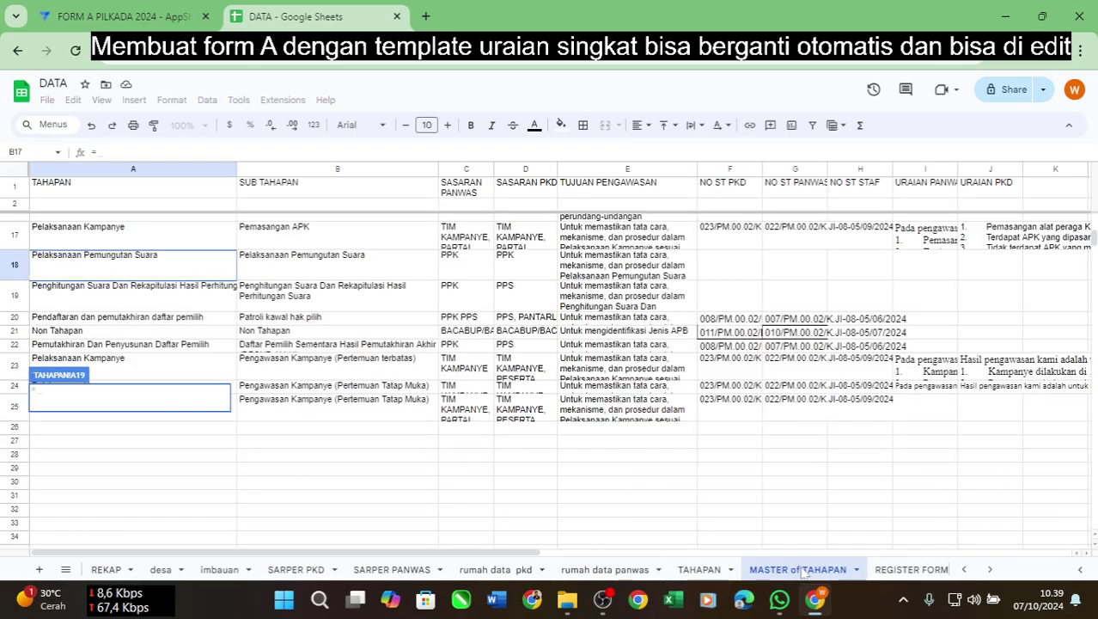
{"action": "left_click", "coordinate": [166, 241]}
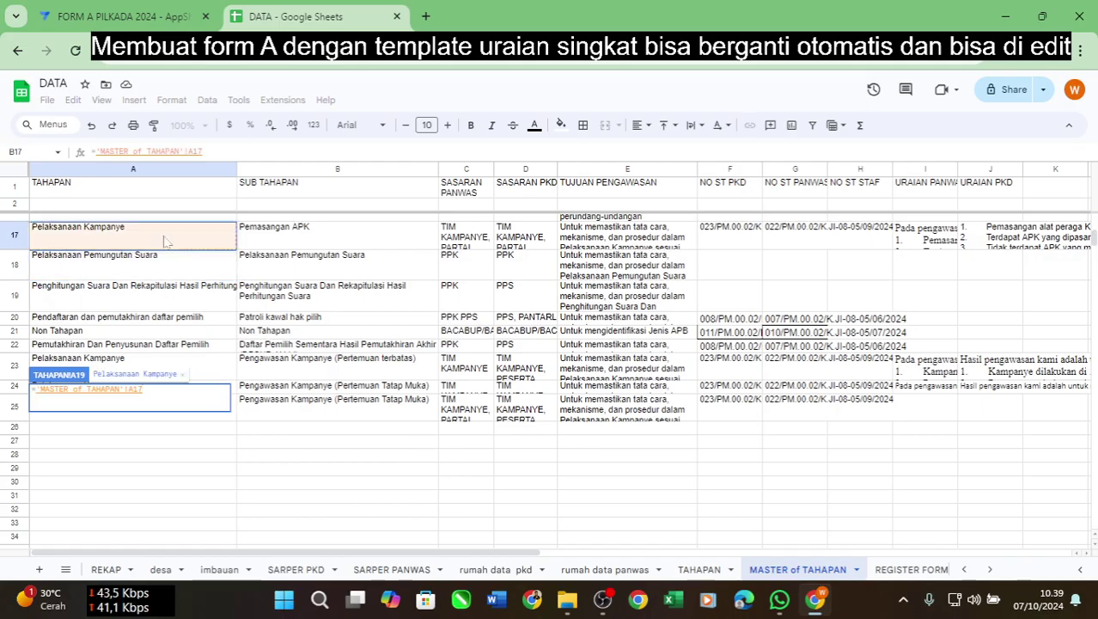
{"action": "key", "text": "Return"}
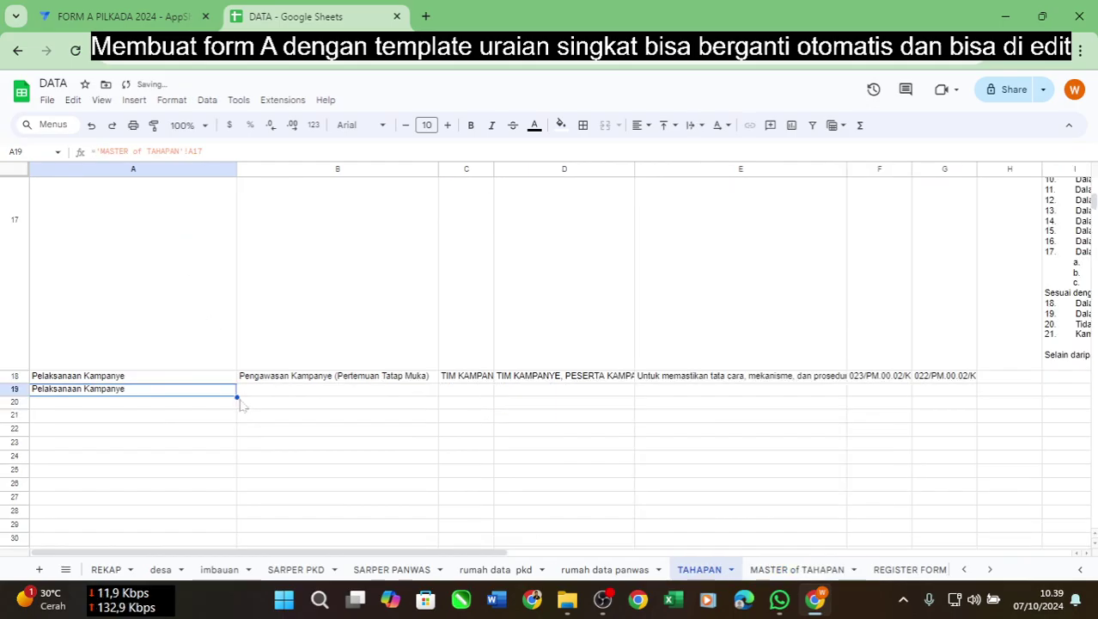
Fill the formula in A19 of the TAHAPAN sheet across row 19 through column J.
{"action": "left_click_drag", "start_coordinate": [237, 397], "coordinate": [928, 515]}
{"action": "left_click_drag", "start_coordinate": [496, 554], "coordinate": [678, 465]}
{"action": "scroll", "coordinate": [678, 465], "scroll_direction": "down", "scroll_amount": 2}
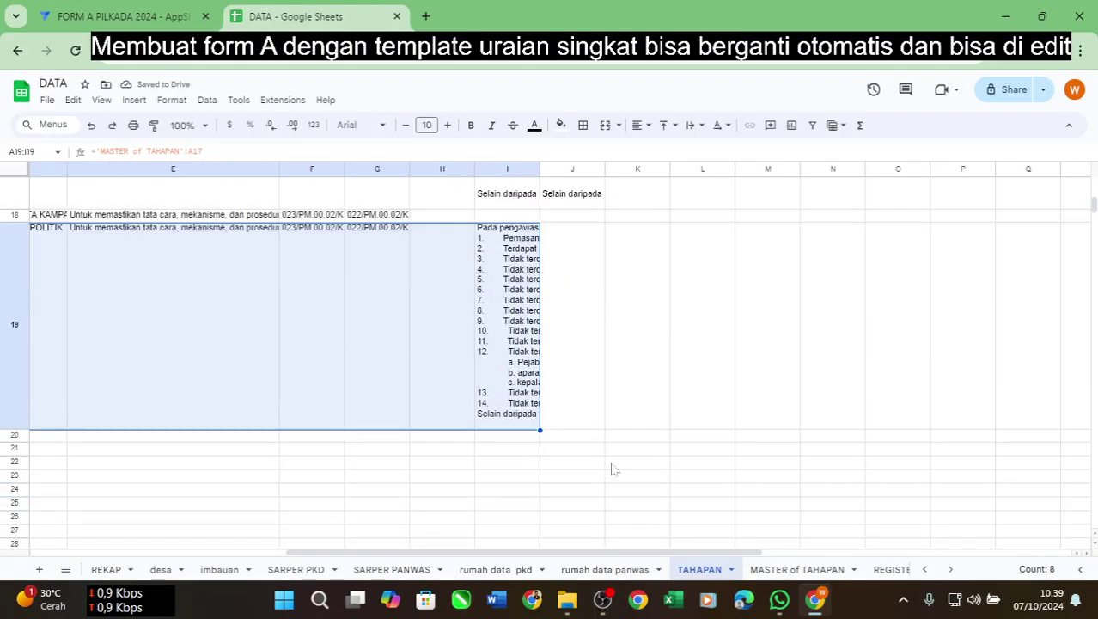
{"action": "left_click_drag", "start_coordinate": [539, 432], "coordinate": [653, 453]}
{"action": "scroll", "coordinate": [655, 454], "scroll_direction": "up", "scroll_amount": 2}
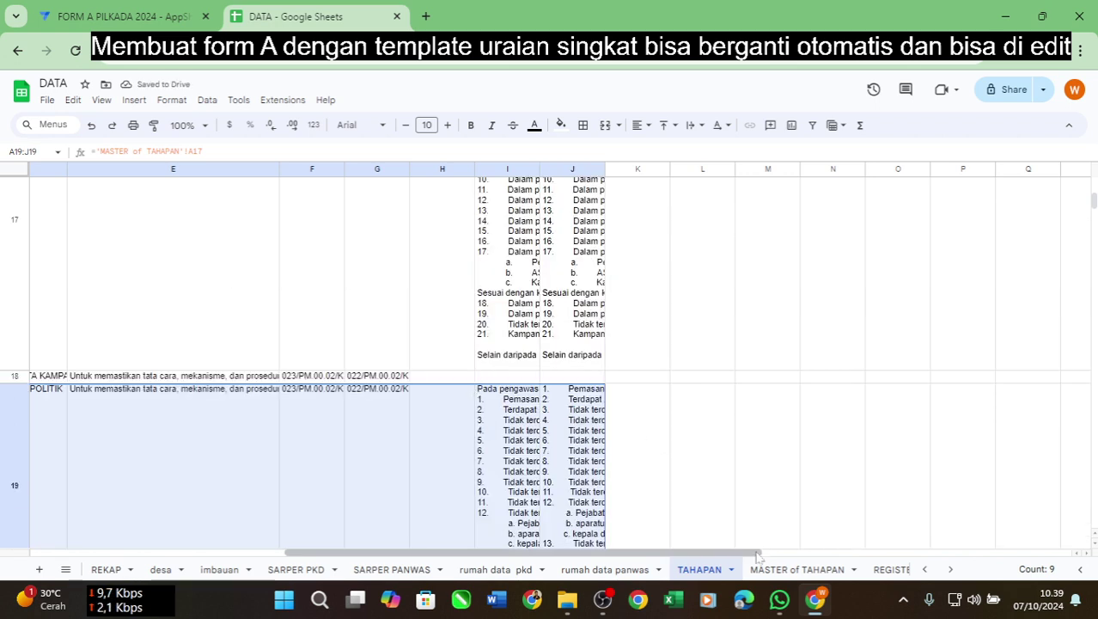
{"action": "left_click_drag", "start_coordinate": [679, 552], "coordinate": [434, 535]}
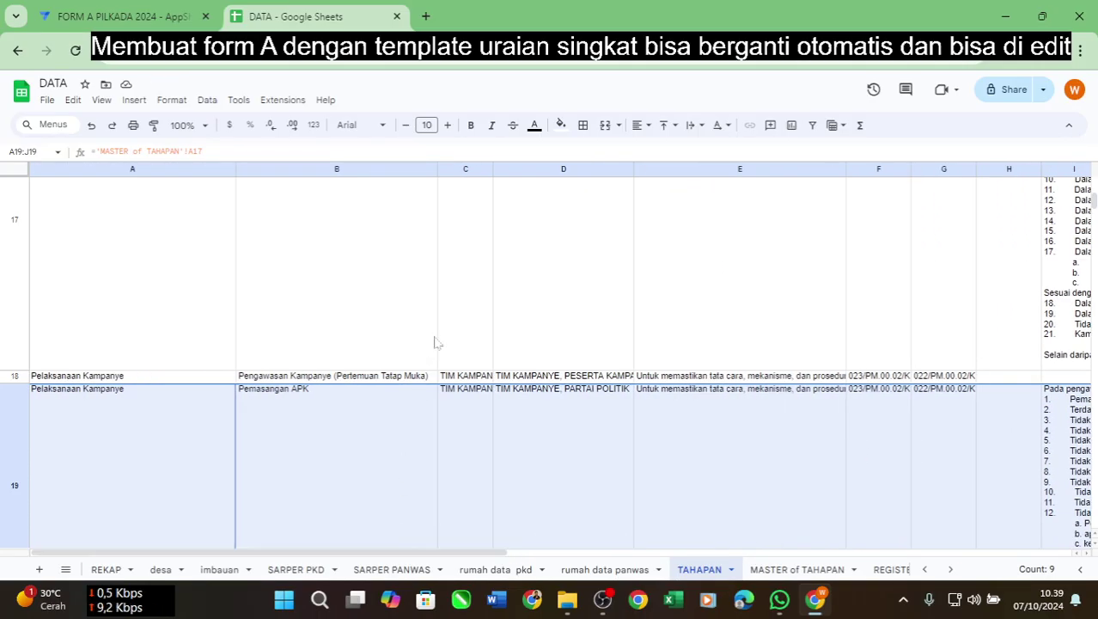
{"action": "left_click", "coordinate": [560, 322]}
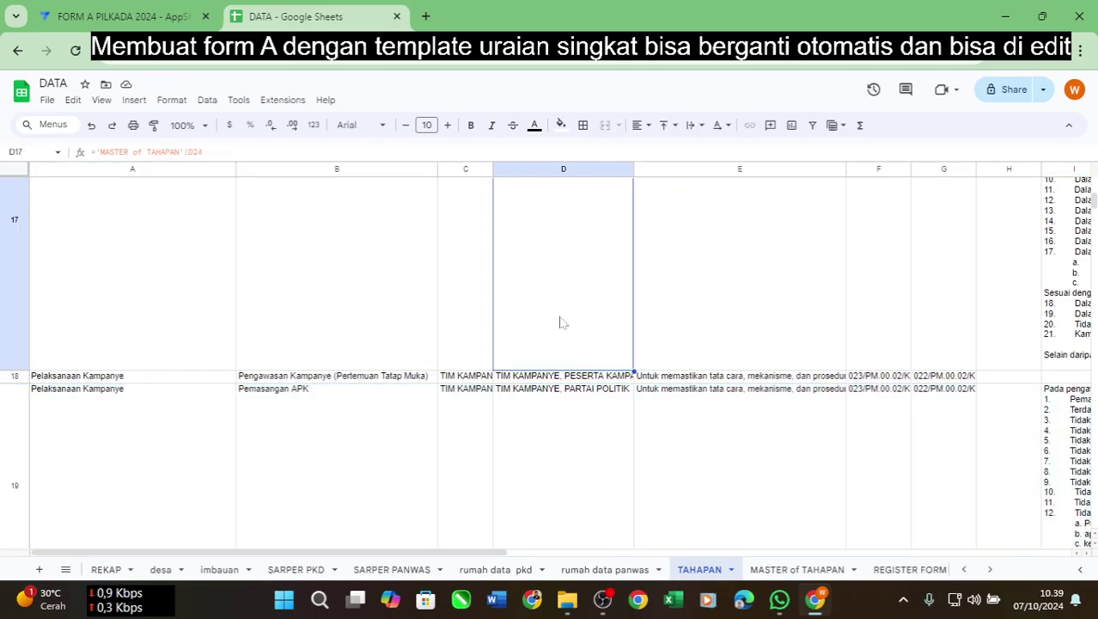
Switch to the FORM A PILKADA 2024 app in AppSheet and open the column definitions of the FORM A PKD table.
{"action": "left_click", "coordinate": [142, 16]}
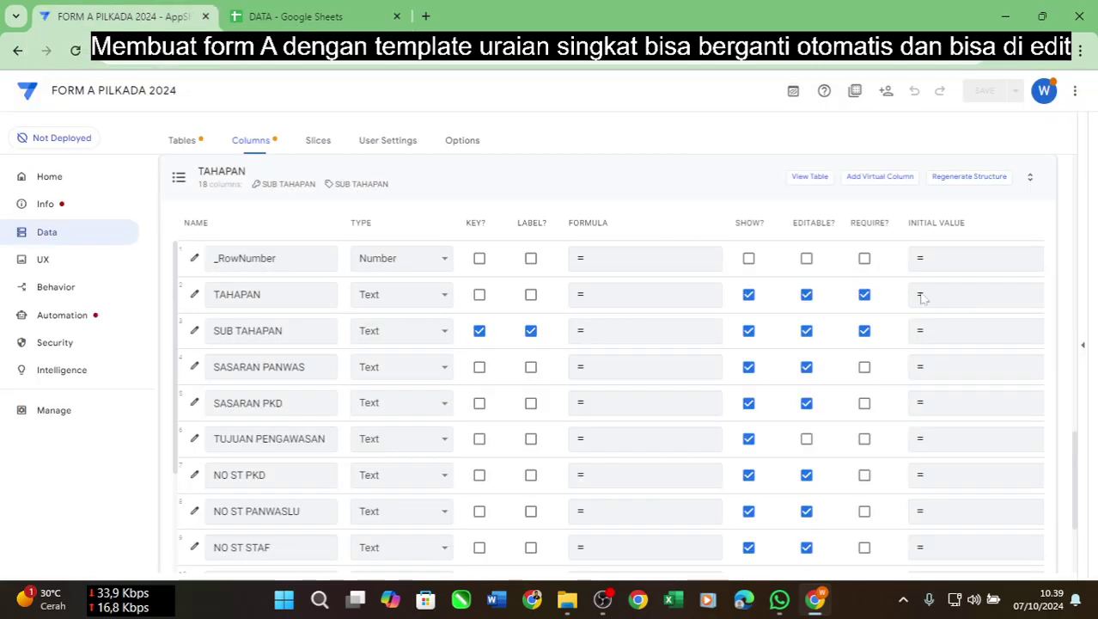
{"action": "scroll", "coordinate": [918, 294], "scroll_direction": "down", "scroll_amount": 2}
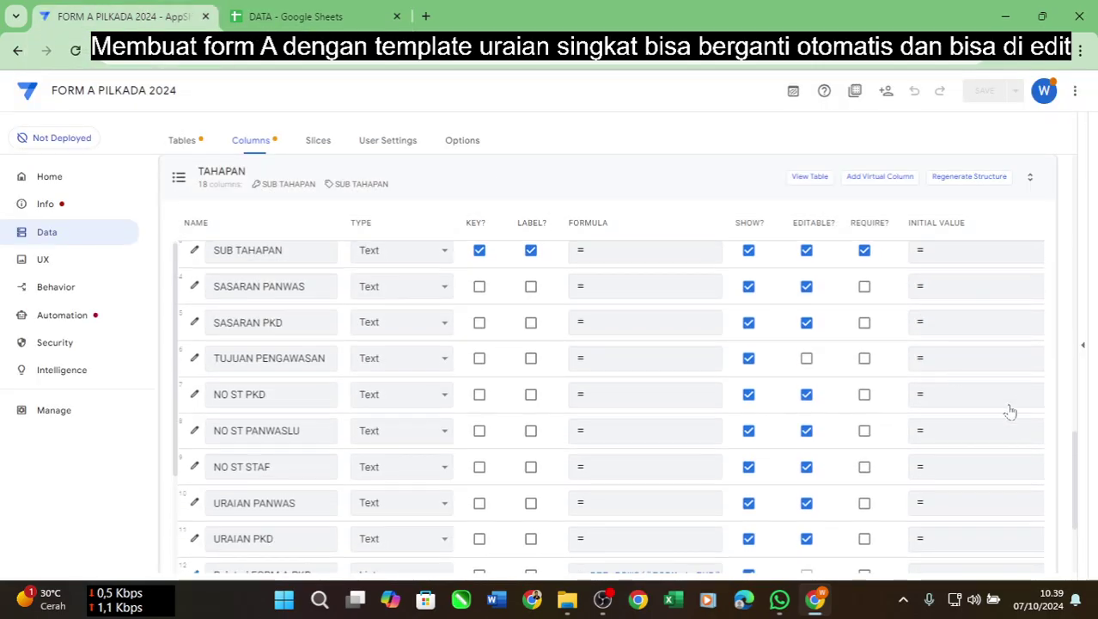
{"action": "left_click", "coordinate": [571, 397]}
{"action": "scroll", "coordinate": [573, 398], "scroll_direction": "down", "scroll_amount": 2}
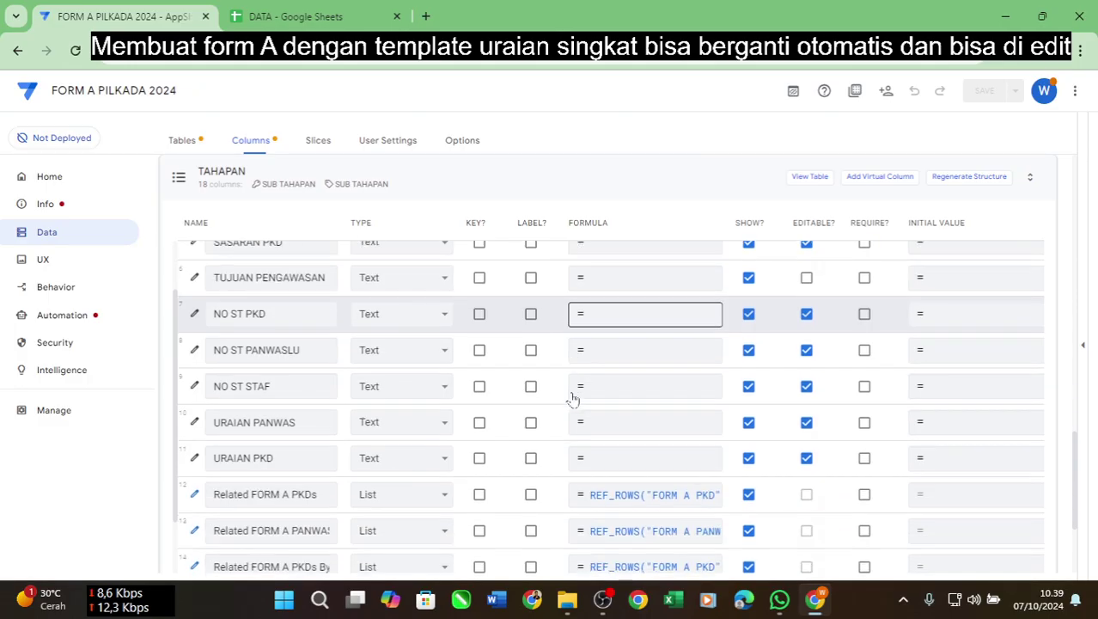
{"action": "left_click", "coordinate": [99, 327]}
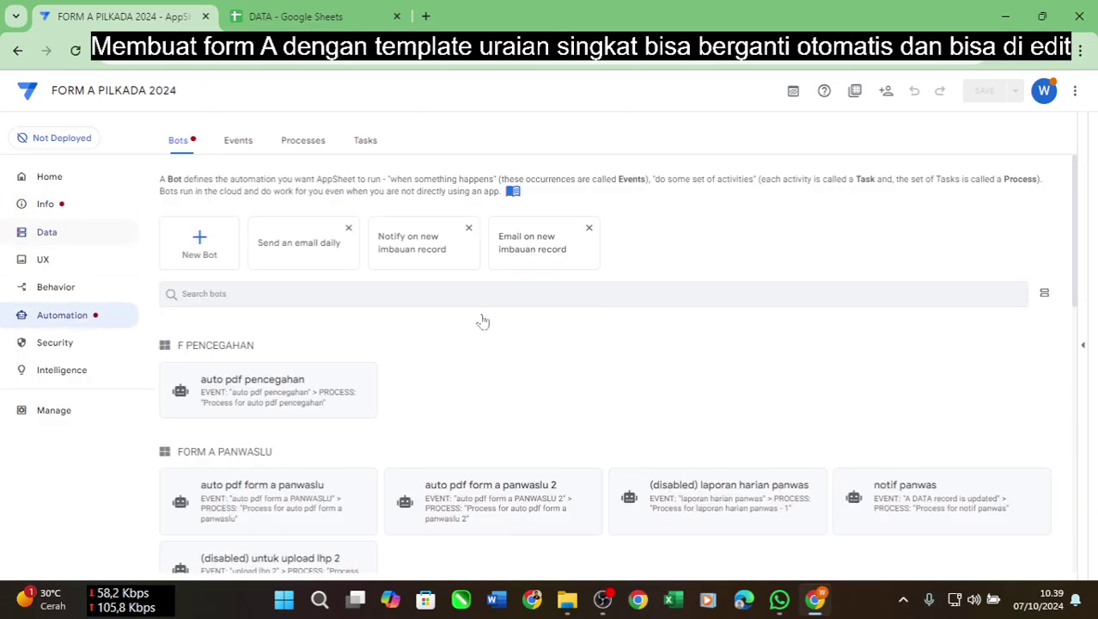
{"action": "scroll", "coordinate": [524, 322], "scroll_direction": "down", "scroll_amount": 1}
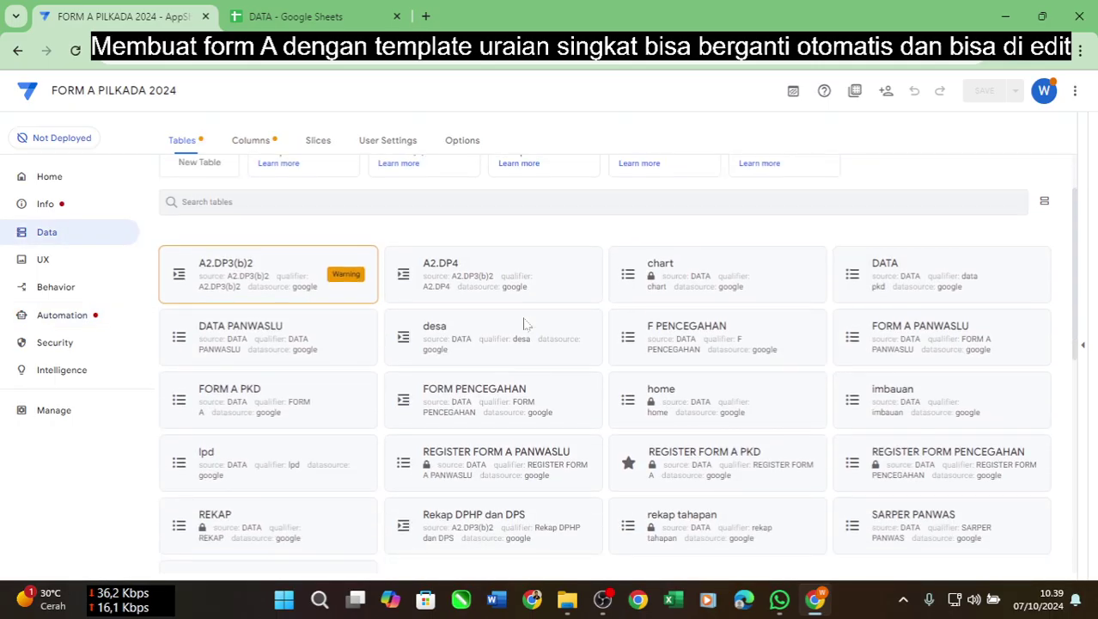
{"action": "scroll", "coordinate": [526, 324], "scroll_direction": "down", "scroll_amount": 2}
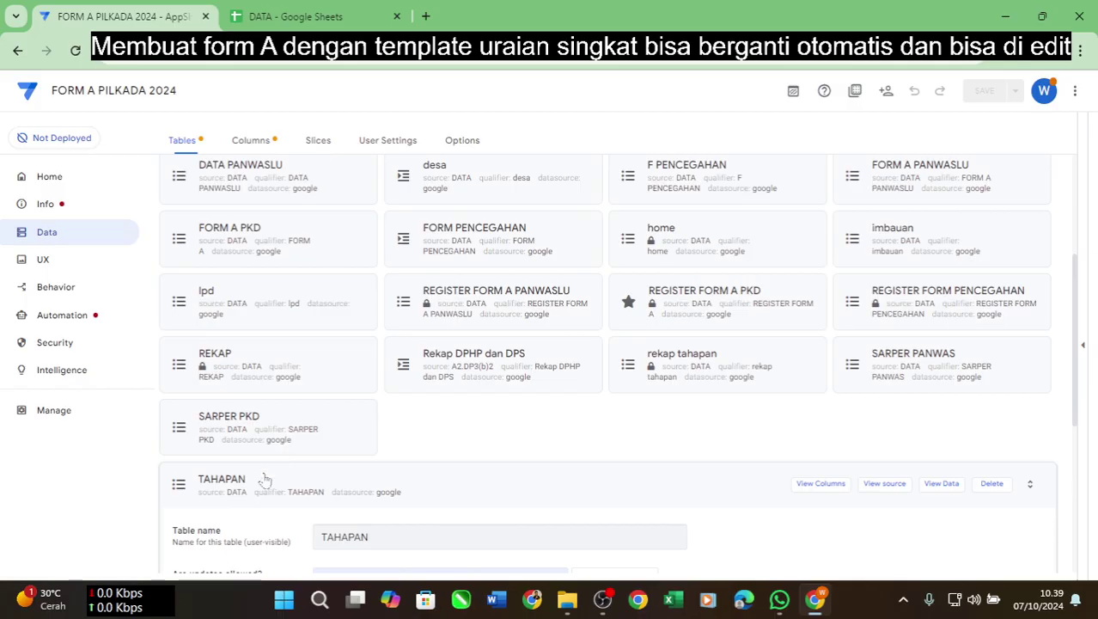
{"action": "scroll", "coordinate": [265, 480], "scroll_direction": "up", "scroll_amount": 1}
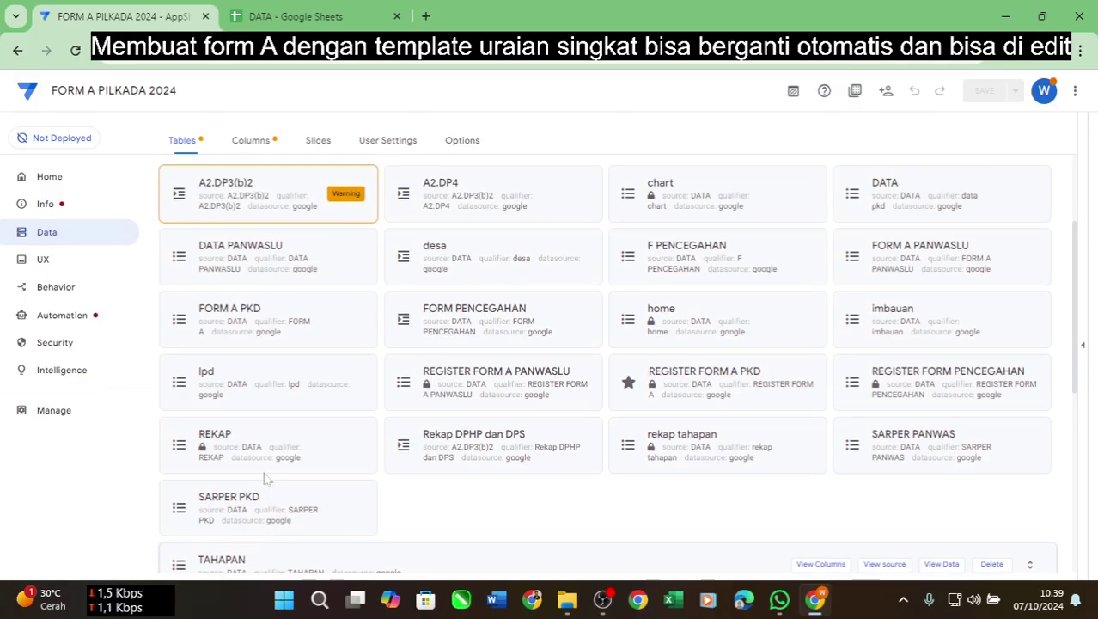
{"action": "left_click", "coordinate": [271, 331]}
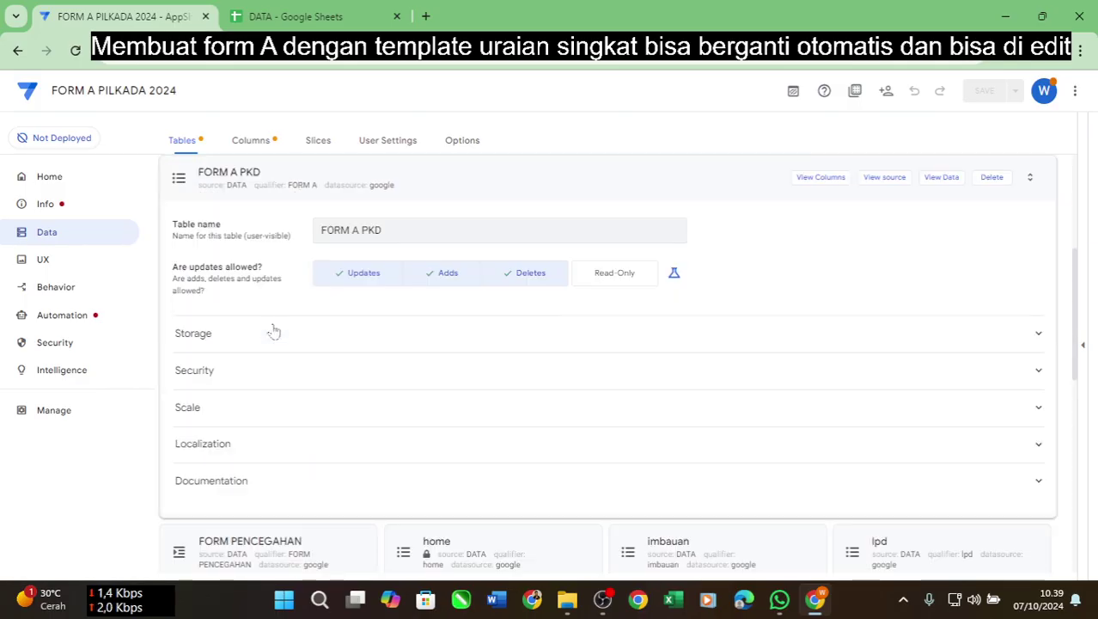
{"action": "left_click", "coordinate": [818, 179]}
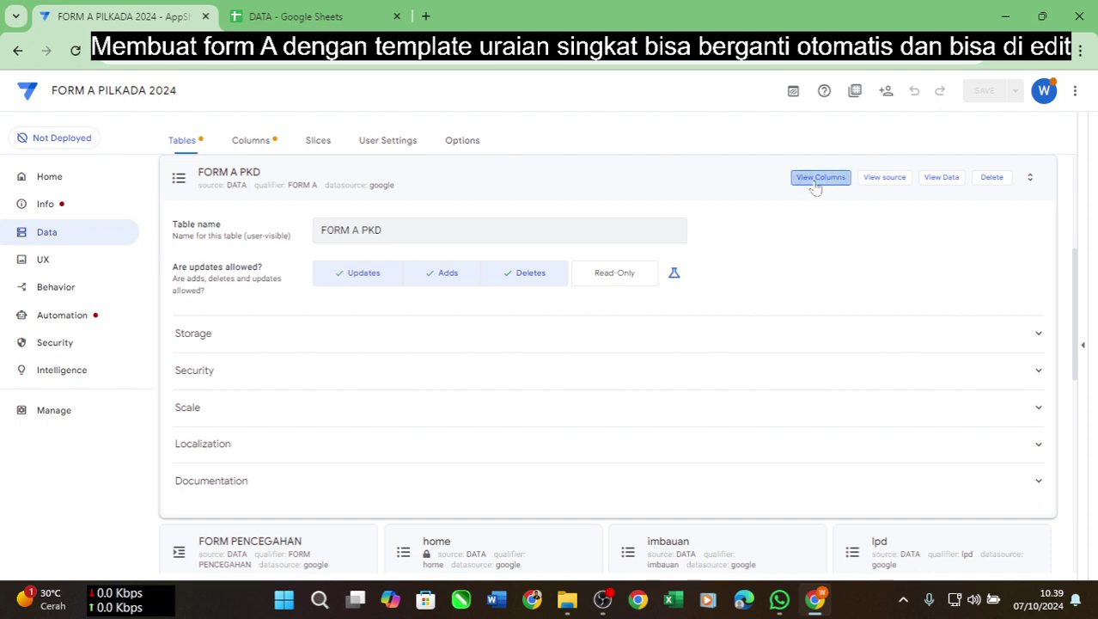
{"action": "left_click", "coordinate": [817, 178]}
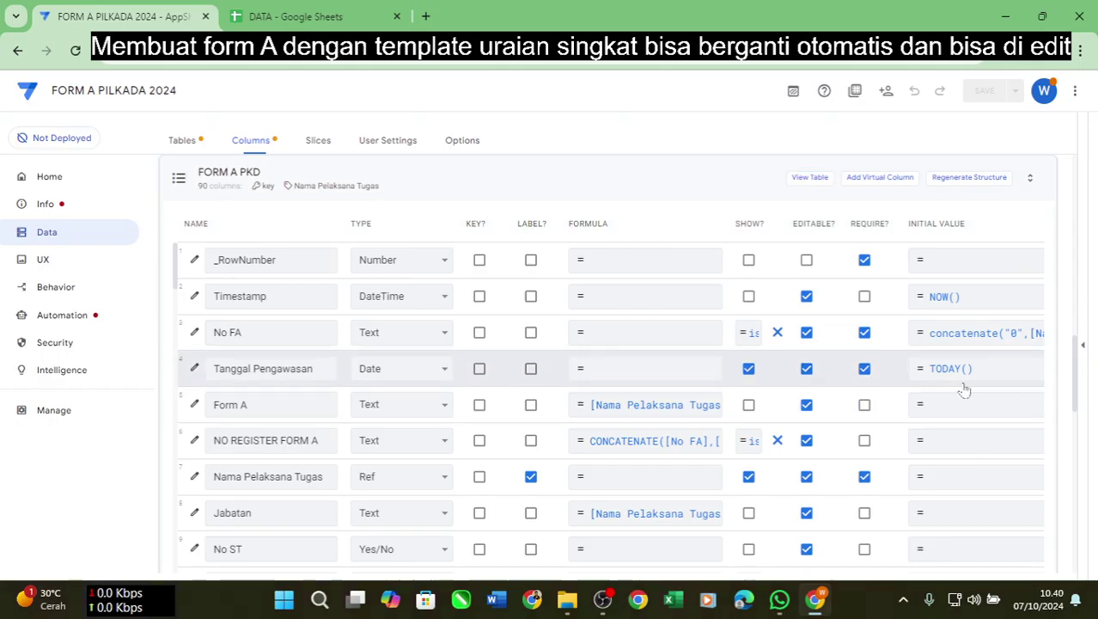
Try to build the initial value of URAIAN SINGKAT HASIL PENGAWASAN from an uraian column referenced through [Tahapan Yang Diawasi].
{"action": "scroll", "coordinate": [964, 389], "scroll_direction": "down", "scroll_amount": 2}
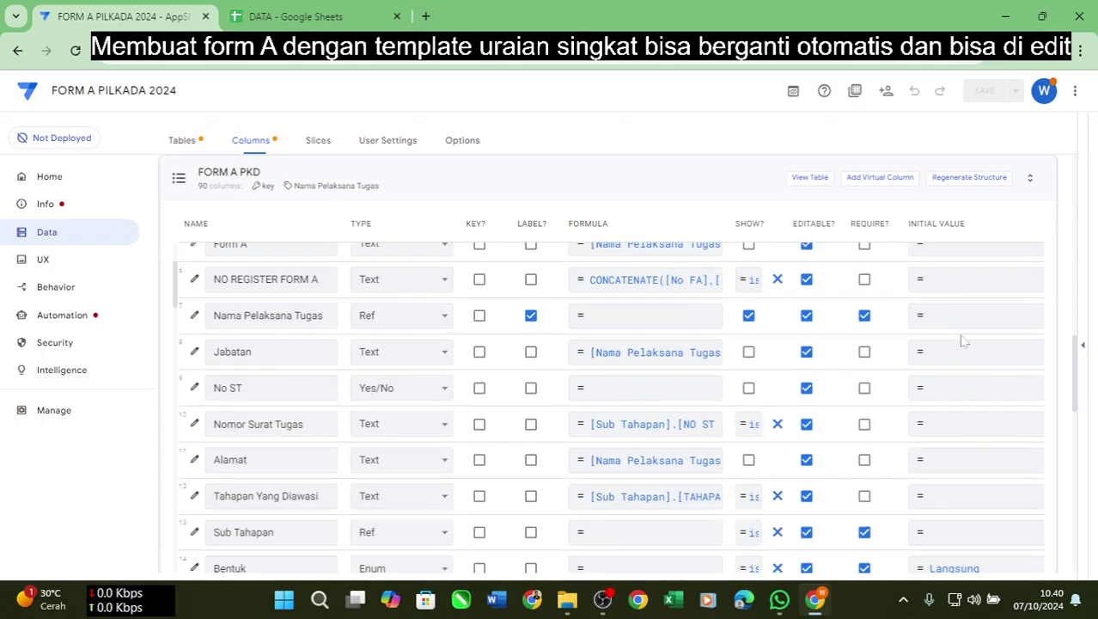
{"action": "scroll", "coordinate": [964, 341], "scroll_direction": "down", "scroll_amount": 1}
{"action": "scroll", "coordinate": [964, 341], "scroll_direction": "down", "scroll_amount": 2}
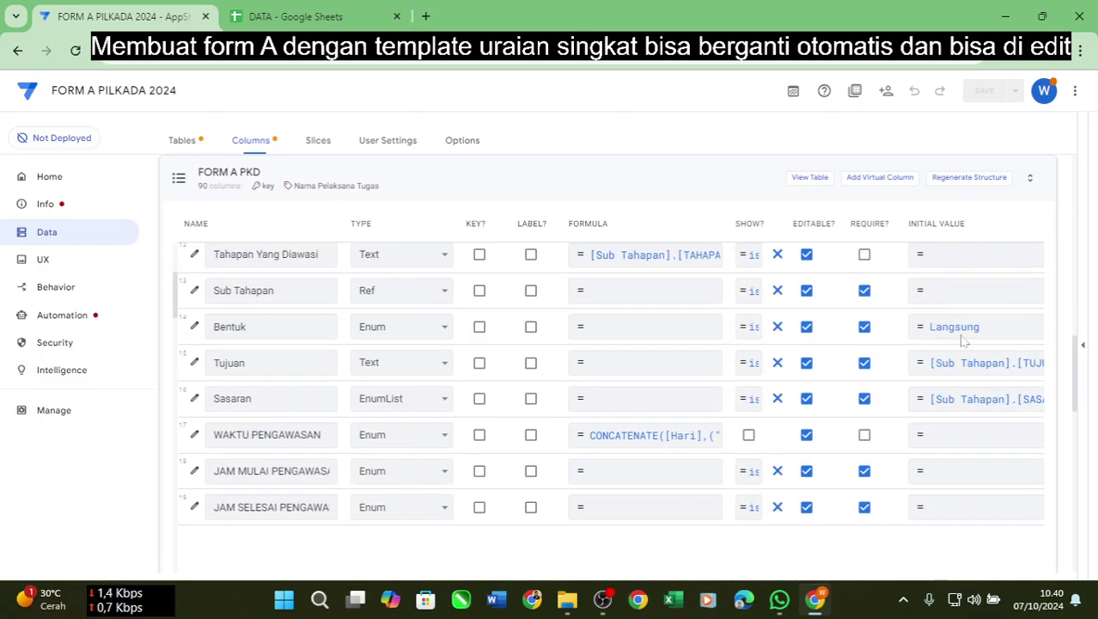
{"action": "scroll", "coordinate": [964, 341], "scroll_direction": "down", "scroll_amount": 1}
{"action": "scroll", "coordinate": [964, 341], "scroll_direction": "down", "scroll_amount": 2}
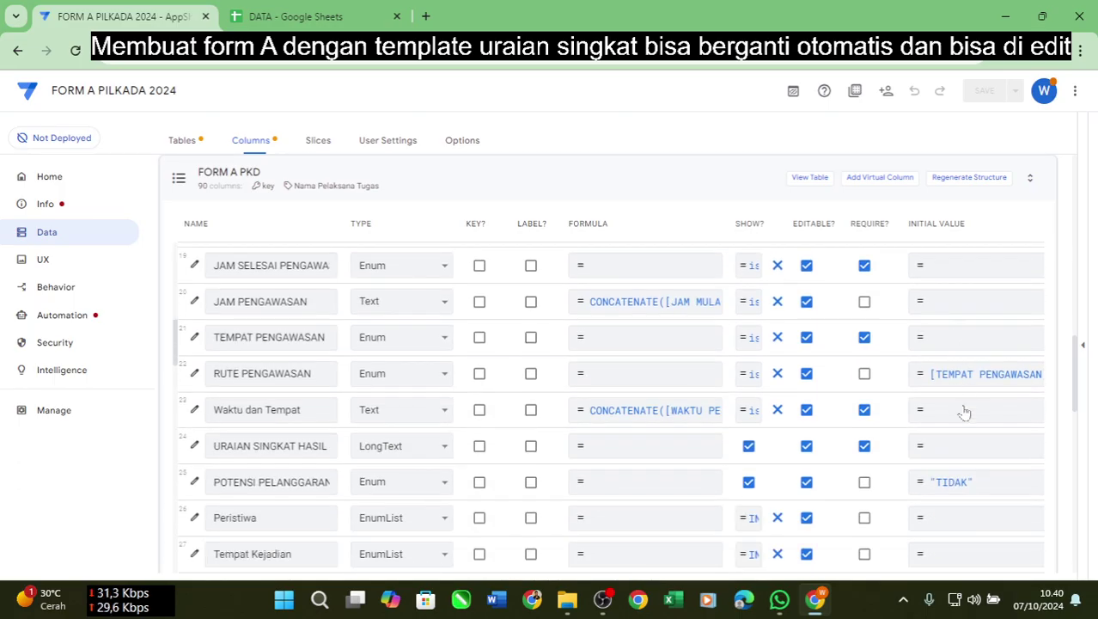
{"action": "left_click", "coordinate": [965, 446]}
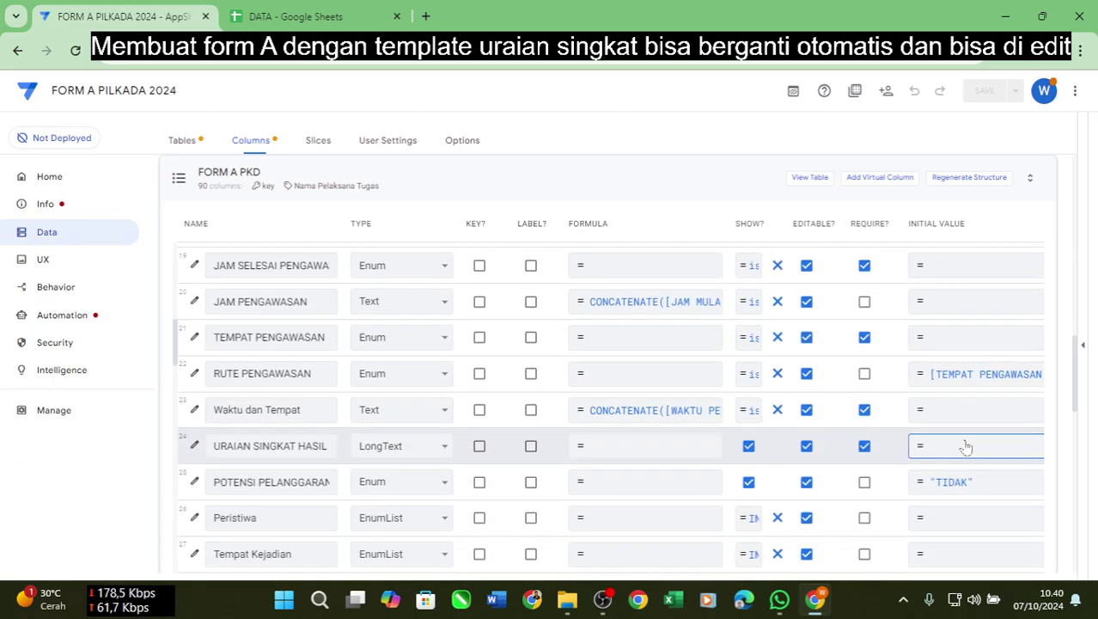
{"action": "left_click", "coordinate": [966, 445]}
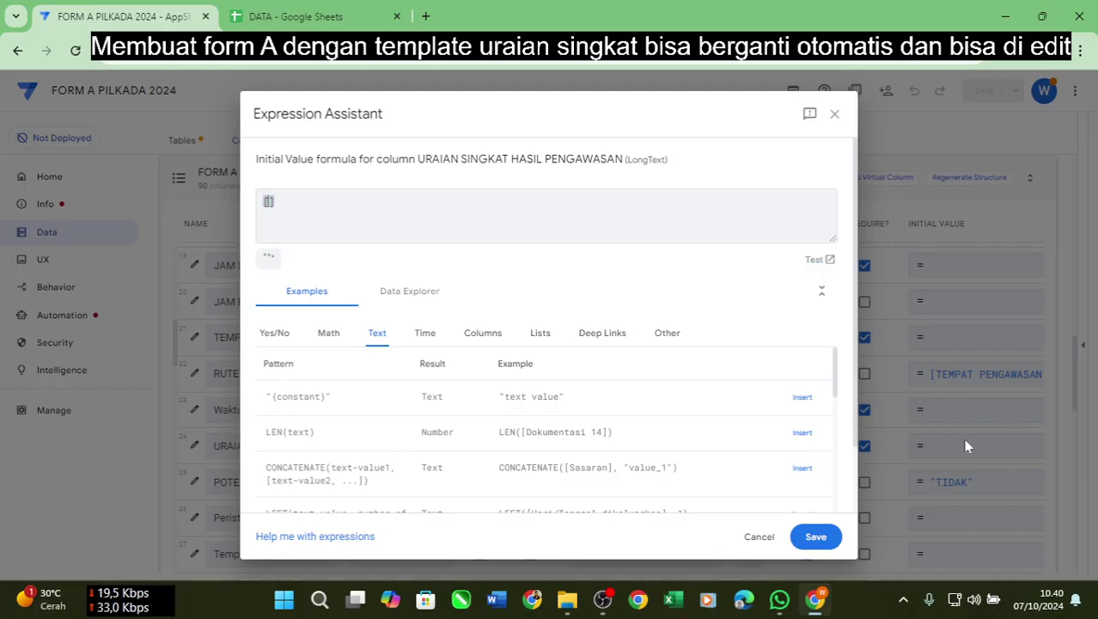
{"action": "type", "text": "["}
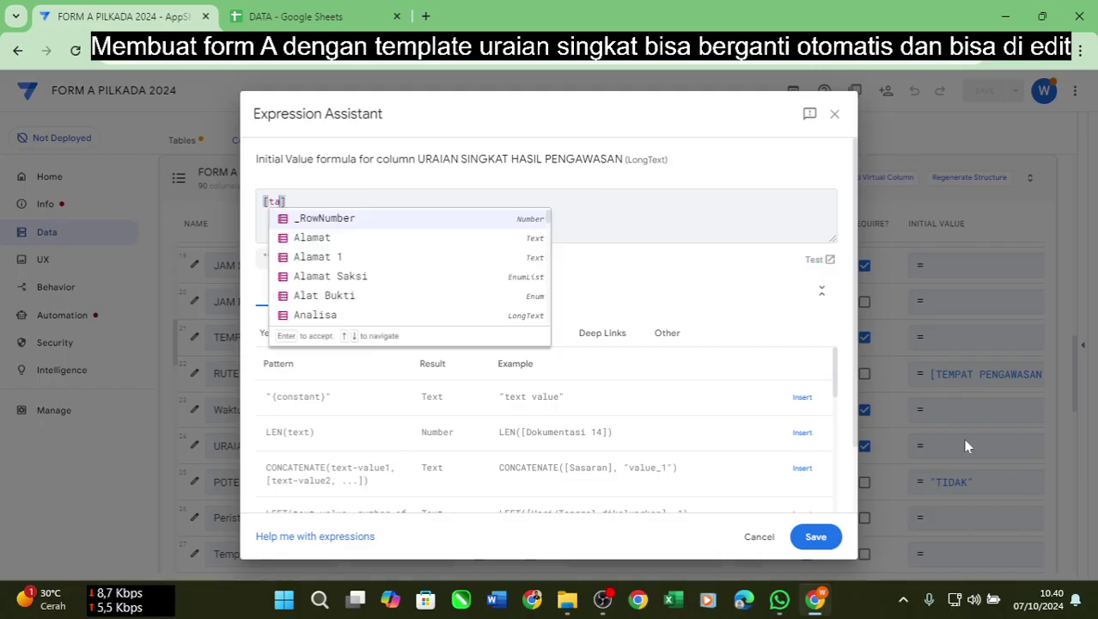
{"action": "type", "text": "taha"}
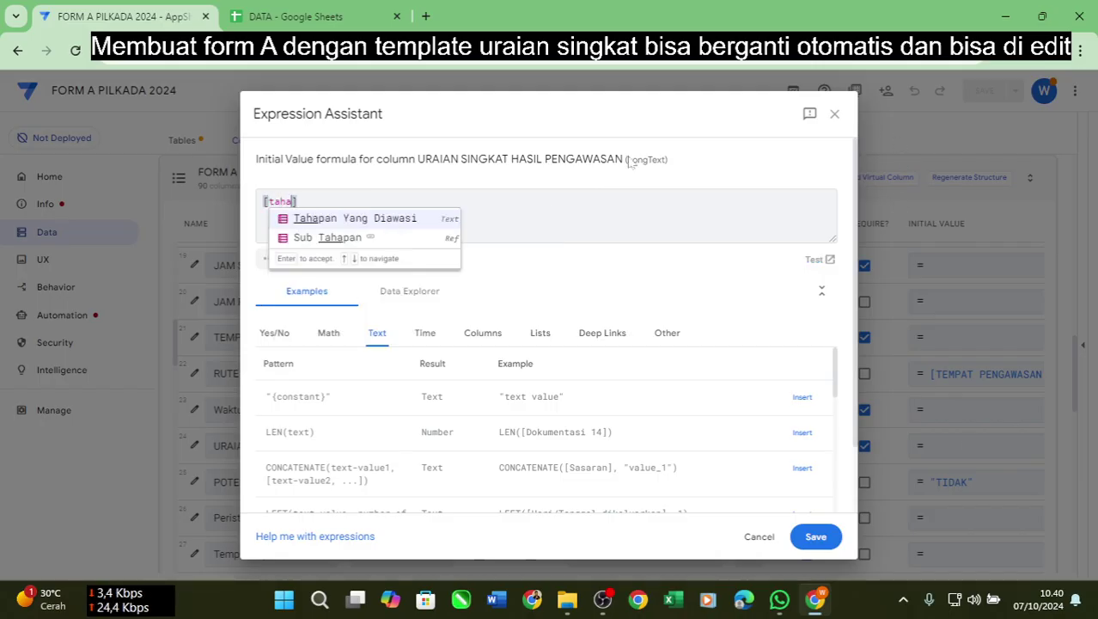
{"action": "left_click", "coordinate": [389, 220]}
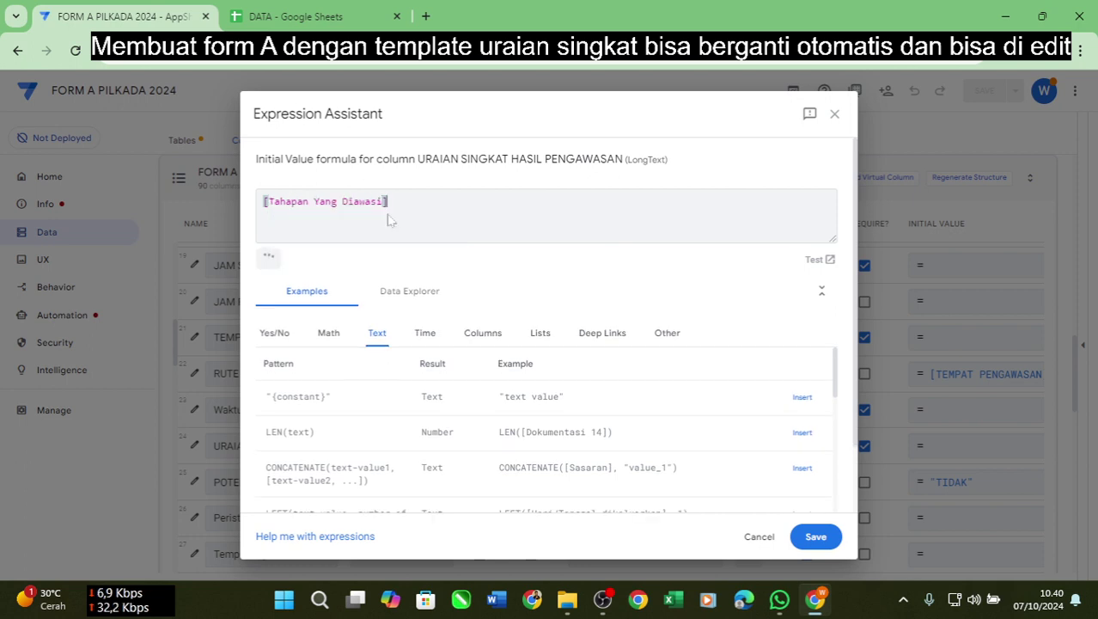
{"action": "type", "text": "."}
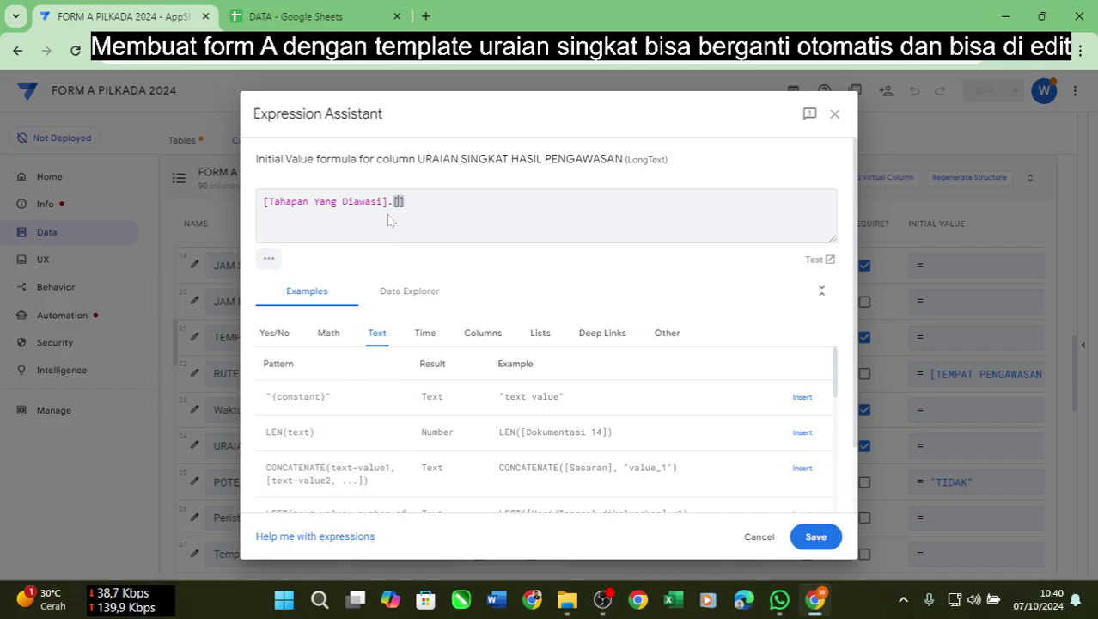
{"action": "type", "text": "[ura"}
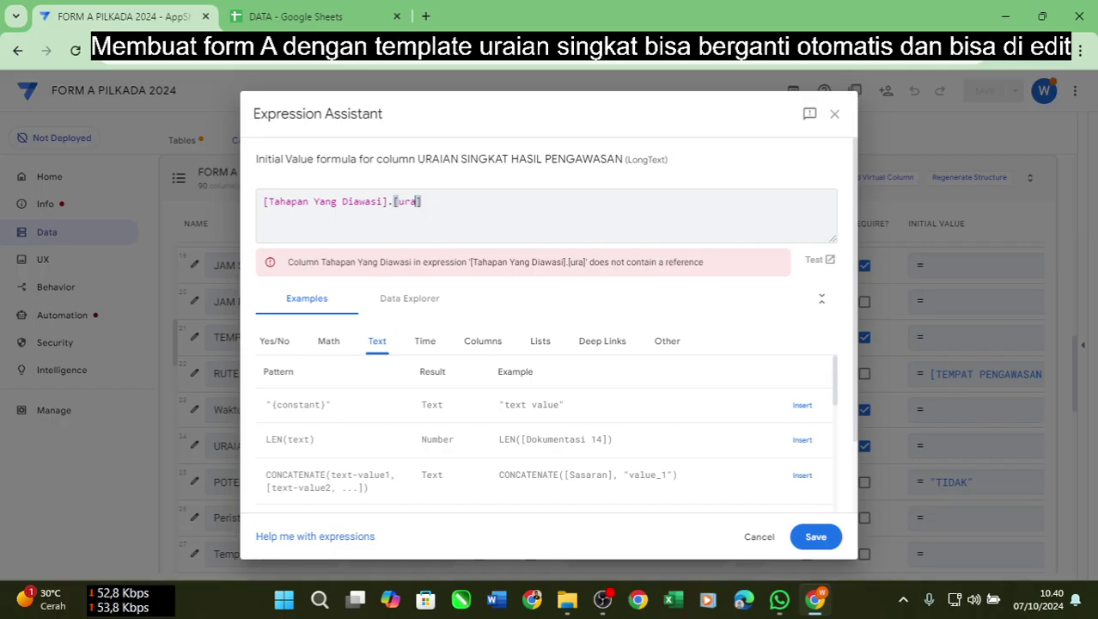
Clear the expression for URAIAN SINGKAT HASIL PENGAWASAN and leave the Expression Assistant without saving.
{"action": "key", "text": "BackSpace"}
{"action": "key", "text": "BackSpace"}
{"action": "key", "text": "BackSpace"}
{"action": "key", "text": "BackSpace"}
{"action": "key", "text": "BackSpace"}
{"action": "key", "text": "BackSpace"}
{"action": "key", "text": "BackSpace"}
{"action": "key", "text": "BackSpace"}
{"action": "key", "text": "BackSpace"}
{"action": "key", "text": "BackSpace"}
{"action": "key", "text": "BackSpace"}
{"action": "key", "text": "BackSpace"}
{"action": "key", "text": "BackSpace"}
{"action": "key", "text": "BackSpace"}
{"action": "key", "text": "BackSpace"}
{"action": "key", "text": "BackSpace"}
{"action": "key", "text": "BackSpace"}
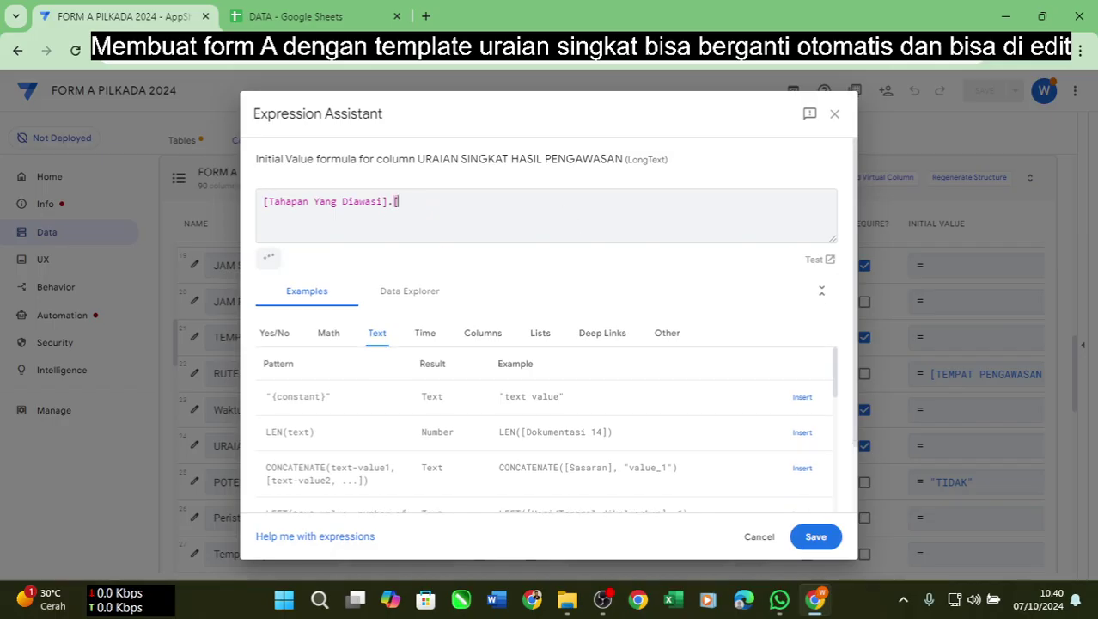
{"action": "key", "text": "BackSpace"}
{"action": "key", "text": "BackSpace"}
{"action": "key", "text": "BackSpace"}
{"action": "key", "text": "BackSpace"}
{"action": "key", "text": "BackSpace"}
{"action": "key", "text": "BackSpace"}
{"action": "key", "text": "BackSpace"}
{"action": "key", "text": "BackSpace"}
{"action": "key", "text": "BackSpace"}
{"action": "key", "text": "BackSpace"}
{"action": "key", "text": "BackSpace"}
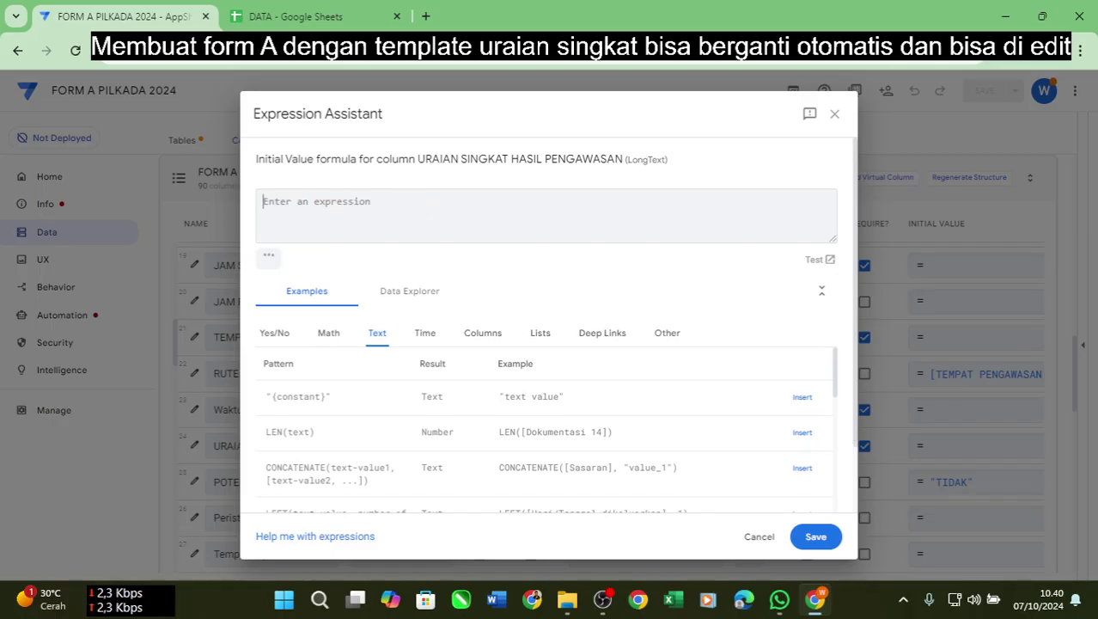
{"action": "left_click", "coordinate": [760, 538]}
Examine the types, formulas and initial values of the FORM A PKD columns to see which column references the TAHAPAN data.
{"action": "scroll", "coordinate": [590, 407], "scroll_direction": "down", "scroll_amount": 2}
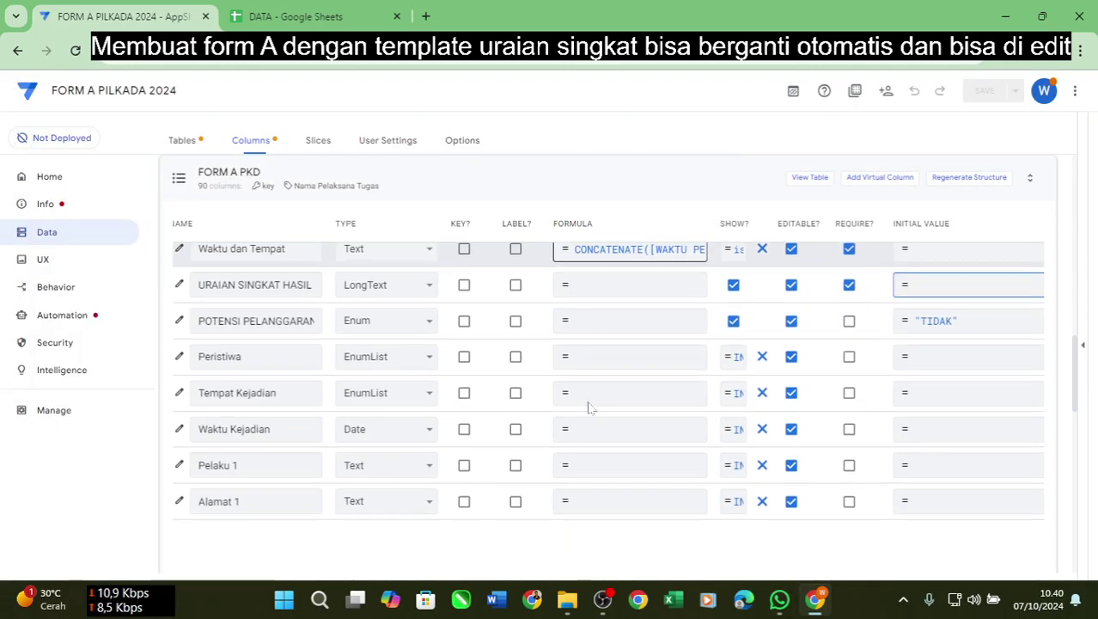
{"action": "scroll", "coordinate": [589, 407], "scroll_direction": "down", "scroll_amount": 3}
{"action": "scroll", "coordinate": [590, 407], "scroll_direction": "up", "scroll_amount": 5}
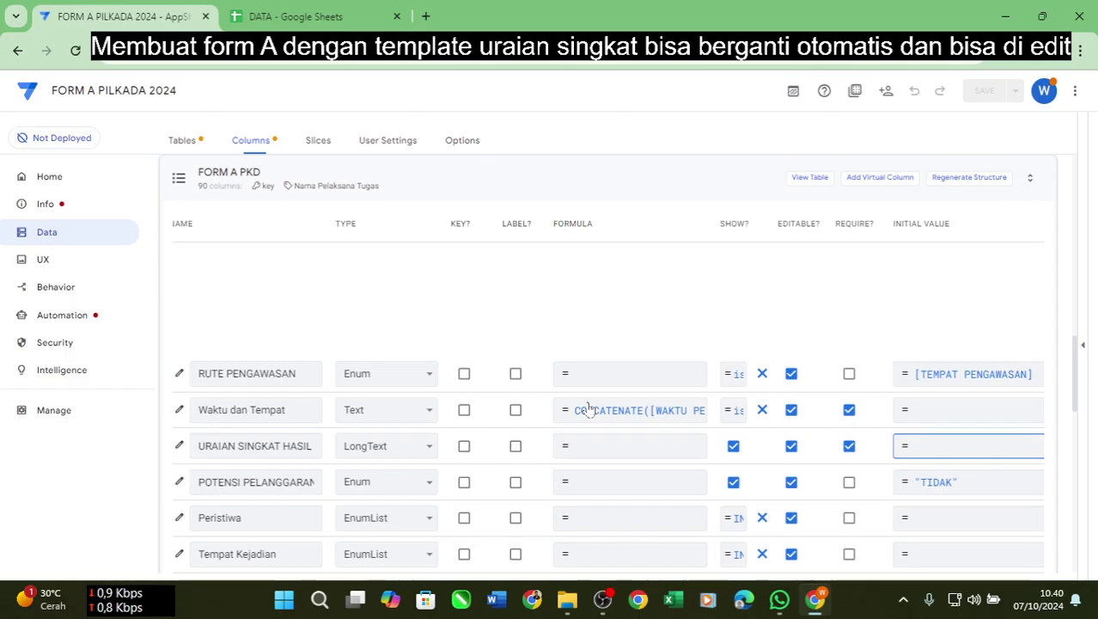
{"action": "scroll", "coordinate": [589, 407], "scroll_direction": "up", "scroll_amount": 3}
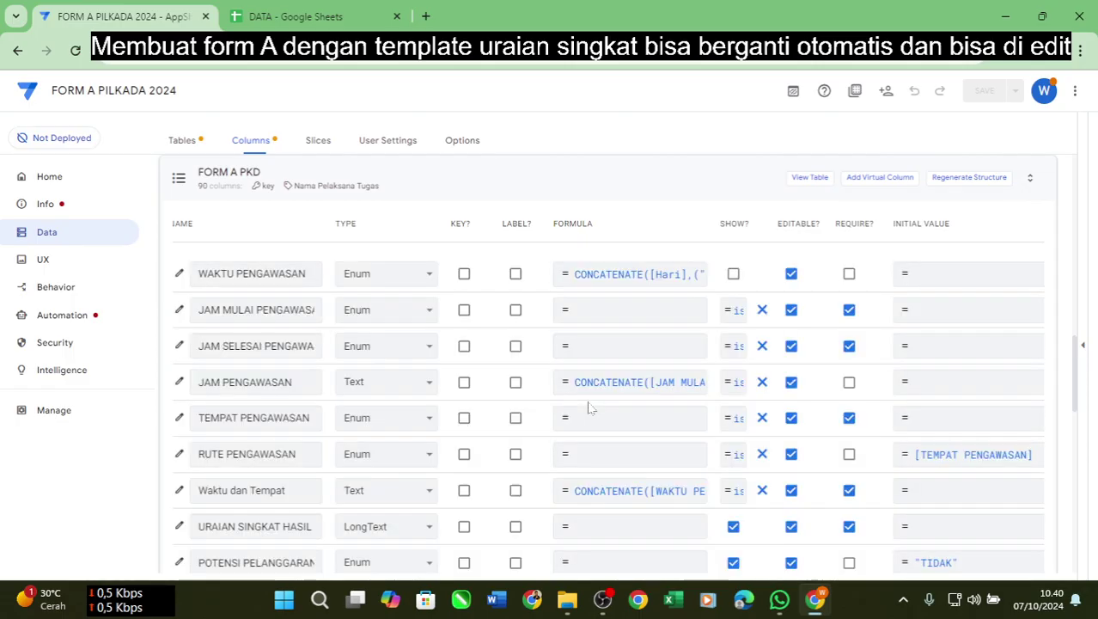
{"action": "left_click", "coordinate": [426, 419]}
{"action": "scroll", "coordinate": [371, 426], "scroll_direction": "up", "scroll_amount": 1}
{"action": "scroll", "coordinate": [371, 425], "scroll_direction": "up", "scroll_amount": 1}
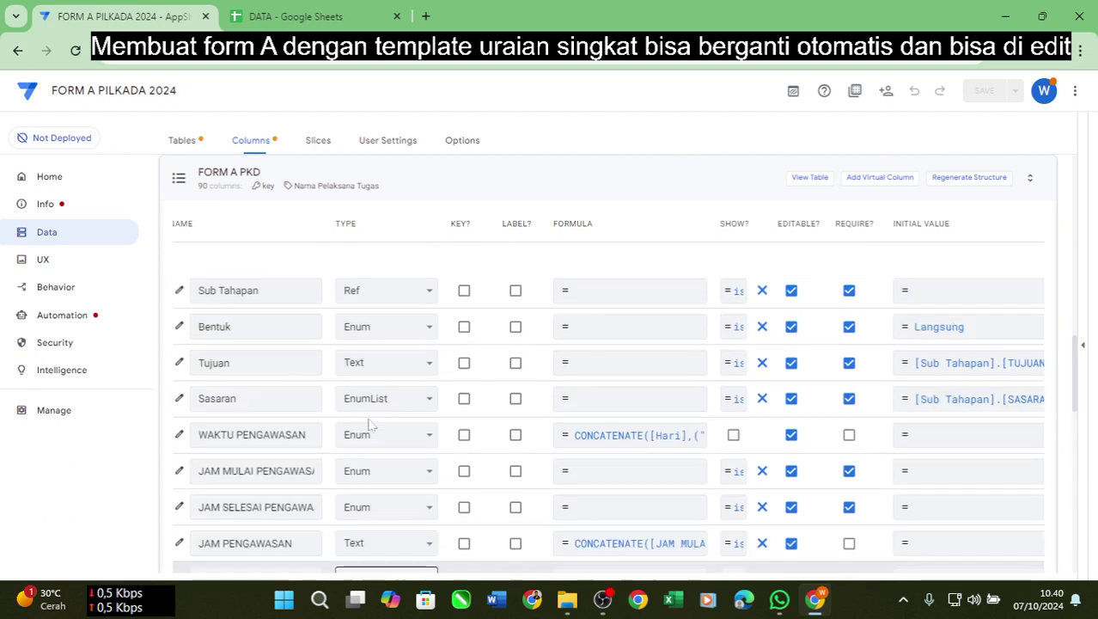
{"action": "scroll", "coordinate": [387, 409], "scroll_direction": "up", "scroll_amount": 1}
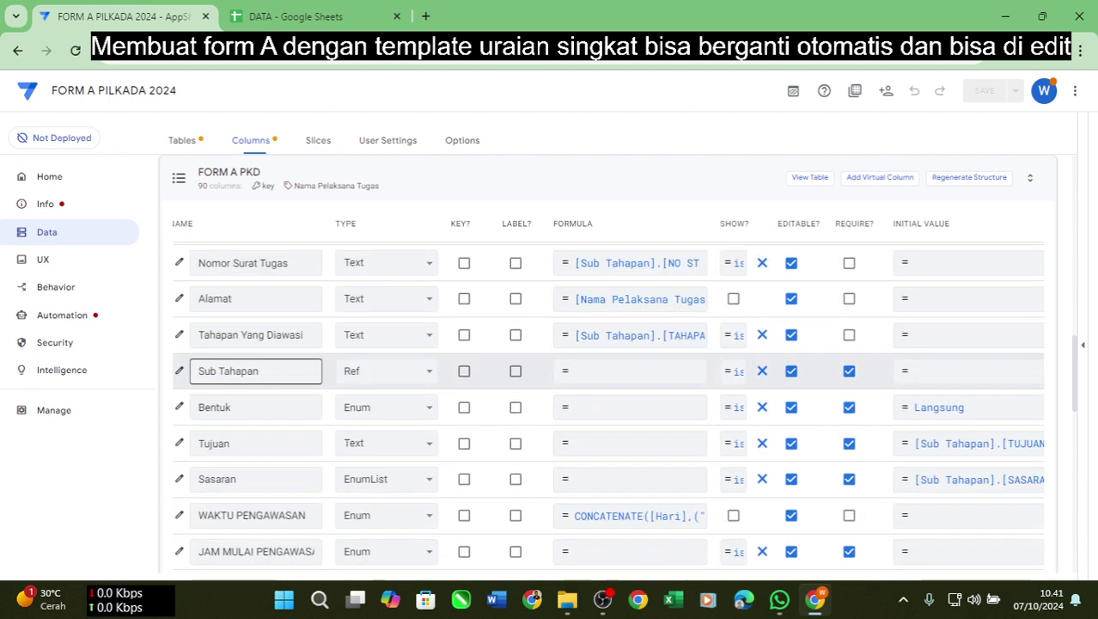
{"action": "scroll", "coordinate": [608, 403], "scroll_direction": "down", "scroll_amount": 5}
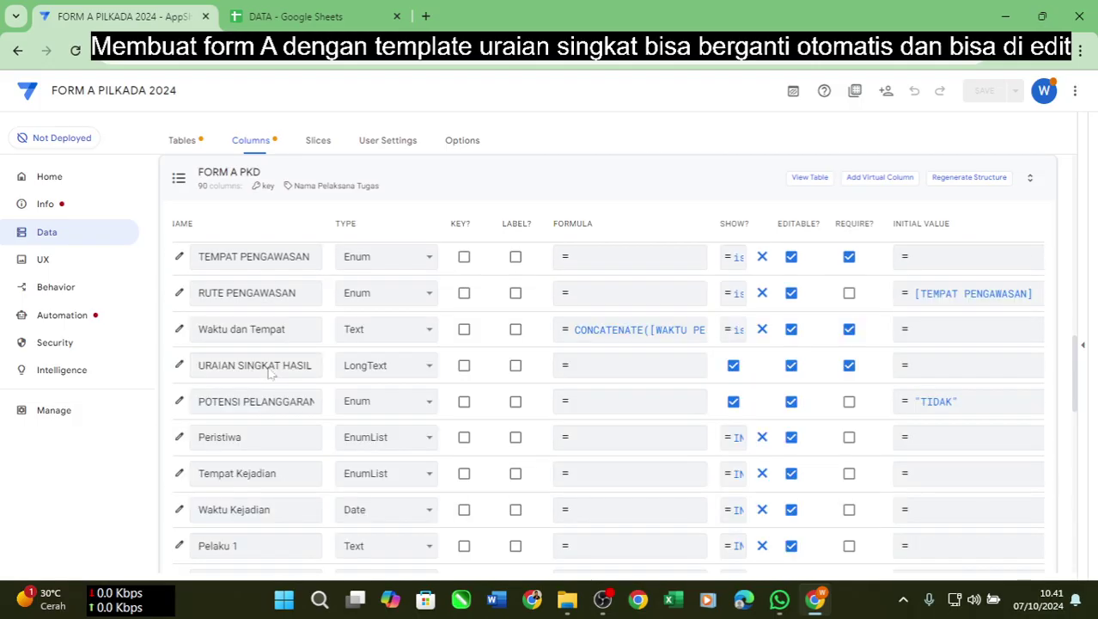
{"action": "scroll", "coordinate": [269, 373], "scroll_direction": "down", "scroll_amount": 3}
{"action": "scroll", "coordinate": [269, 373], "scroll_direction": "down", "scroll_amount": 3}
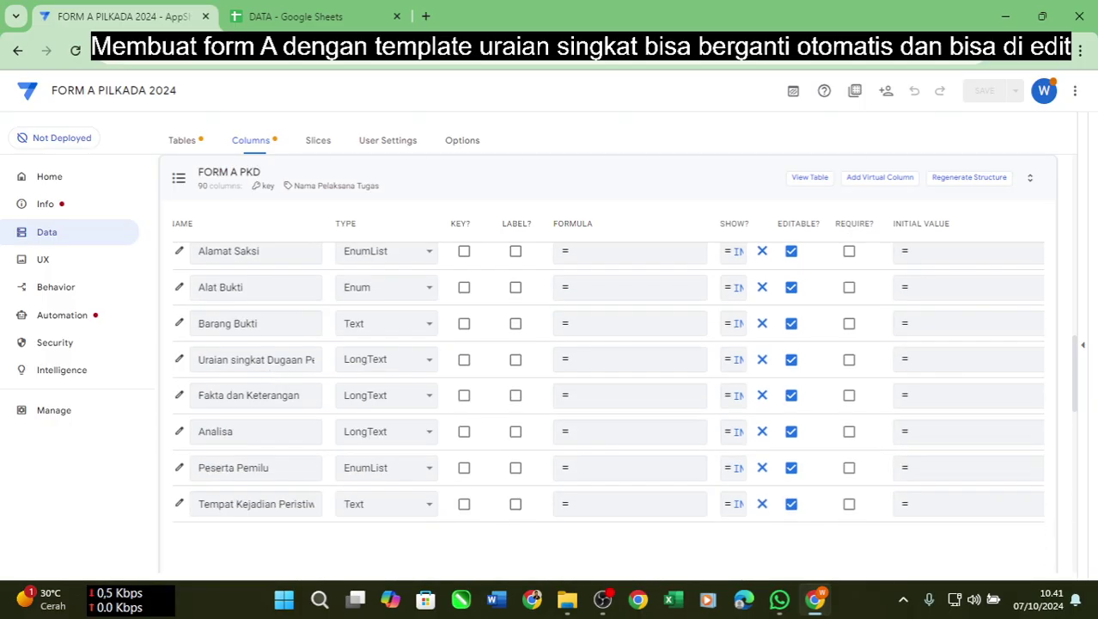
{"action": "scroll", "coordinate": [271, 373], "scroll_direction": "up", "scroll_amount": 2}
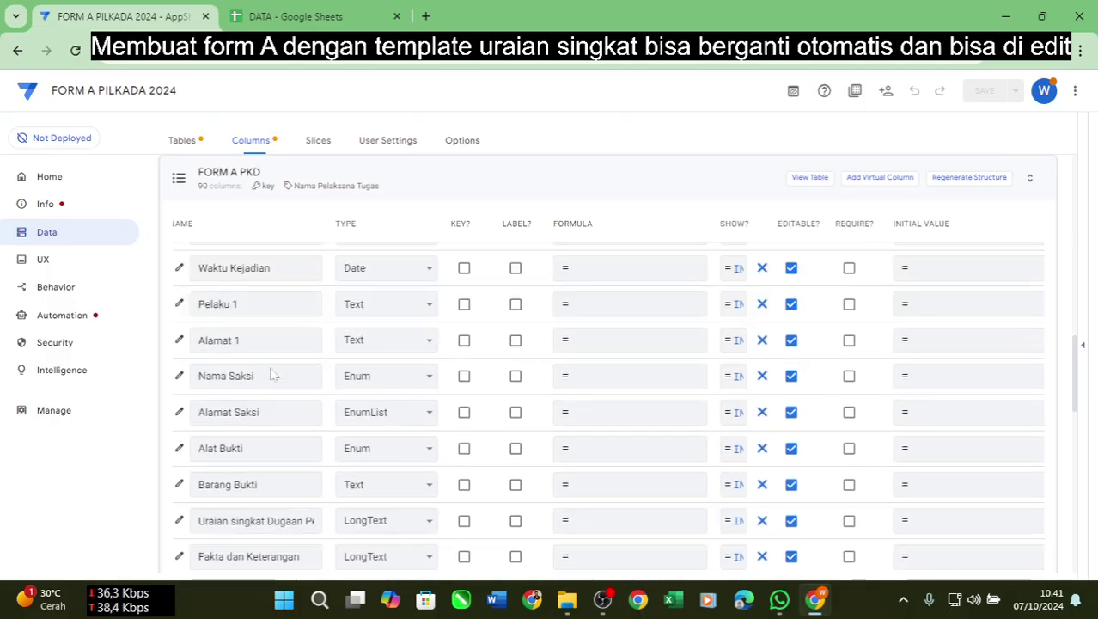
{"action": "scroll", "coordinate": [271, 373], "scroll_direction": "up", "scroll_amount": 3}
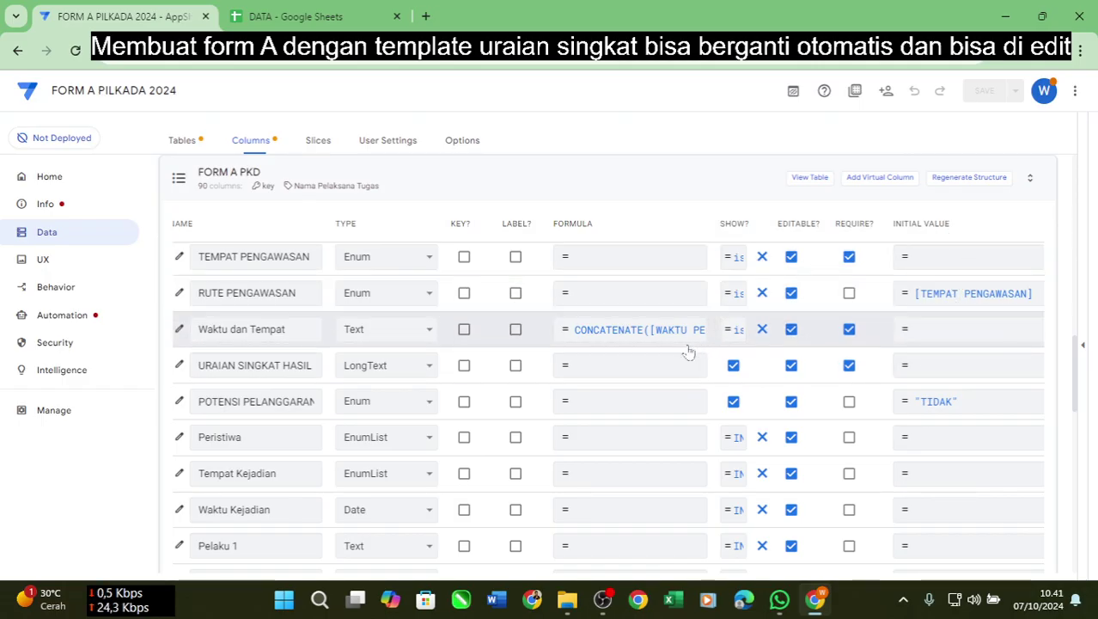
Set the initial value of URAIAN SINGKAT HASIL PENGAWASAN to [Sub Tahapan].[URAIAN PKD] and save the app.
{"action": "left_click", "coordinate": [952, 376]}
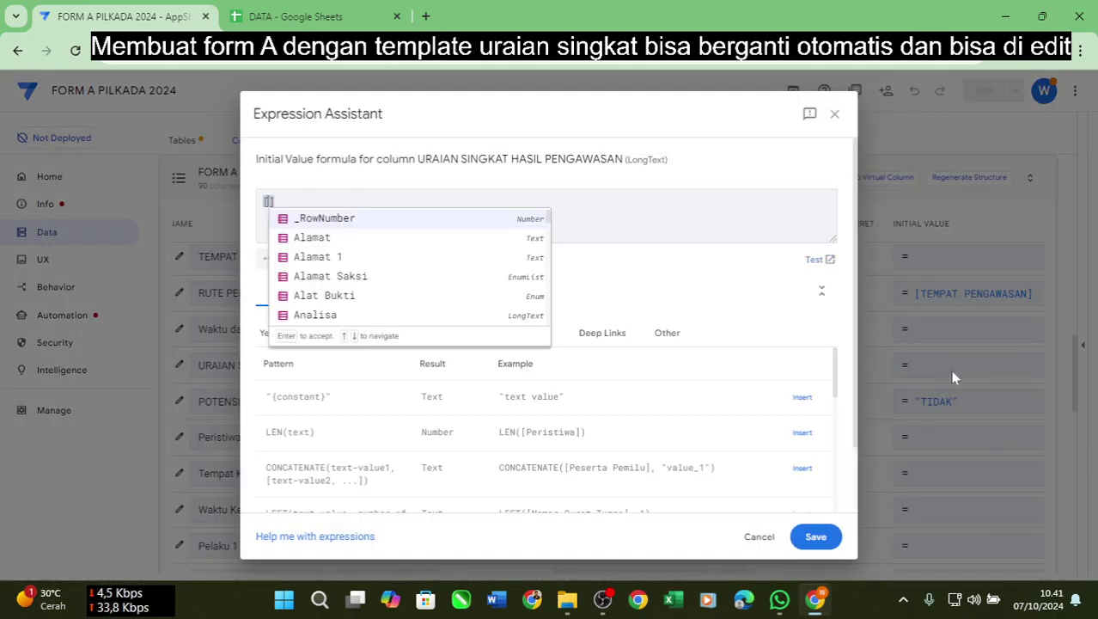
{"action": "type", "text": "[sub"}
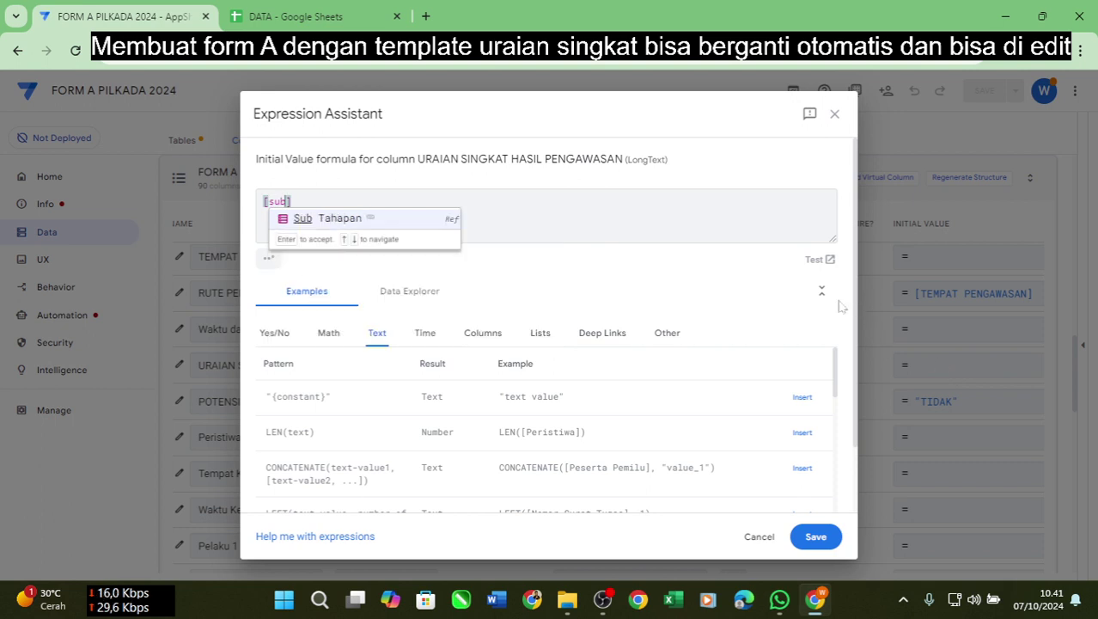
{"action": "key", "text": "Return"}
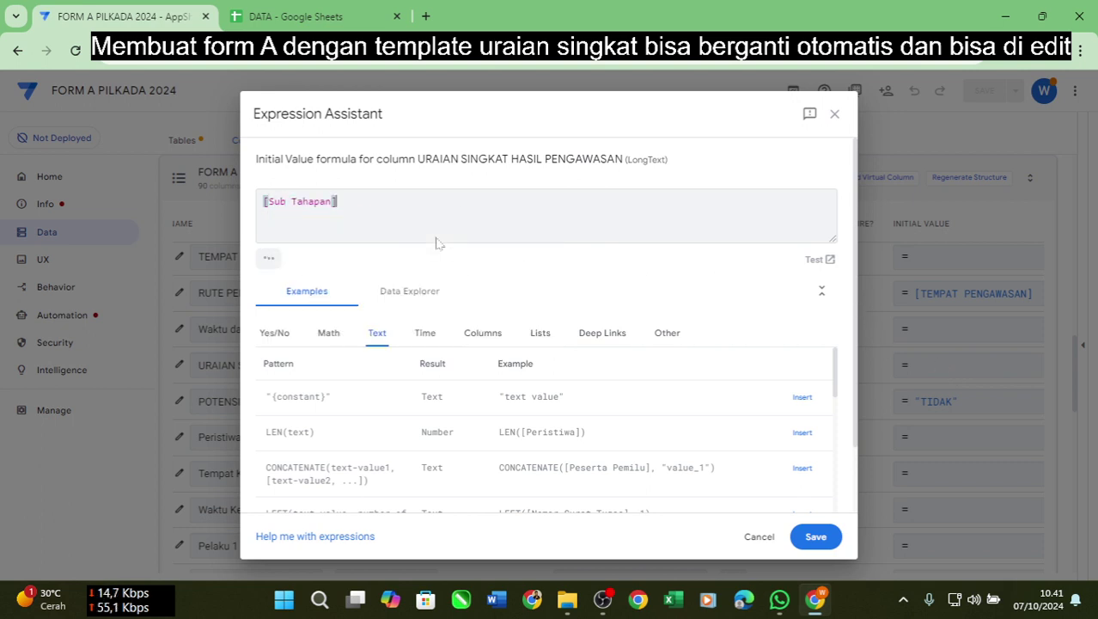
{"action": "type", "text": ".["}
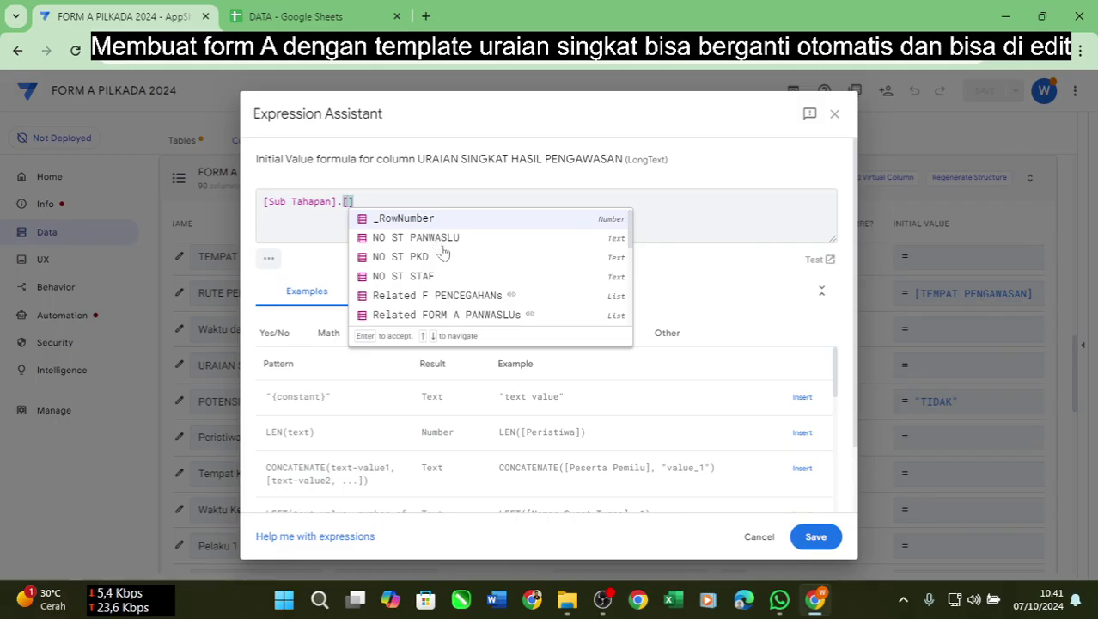
{"action": "scroll", "coordinate": [438, 249], "scroll_direction": "down", "scroll_amount": 5}
{"action": "scroll", "coordinate": [446, 266], "scroll_direction": "down", "scroll_amount": 2}
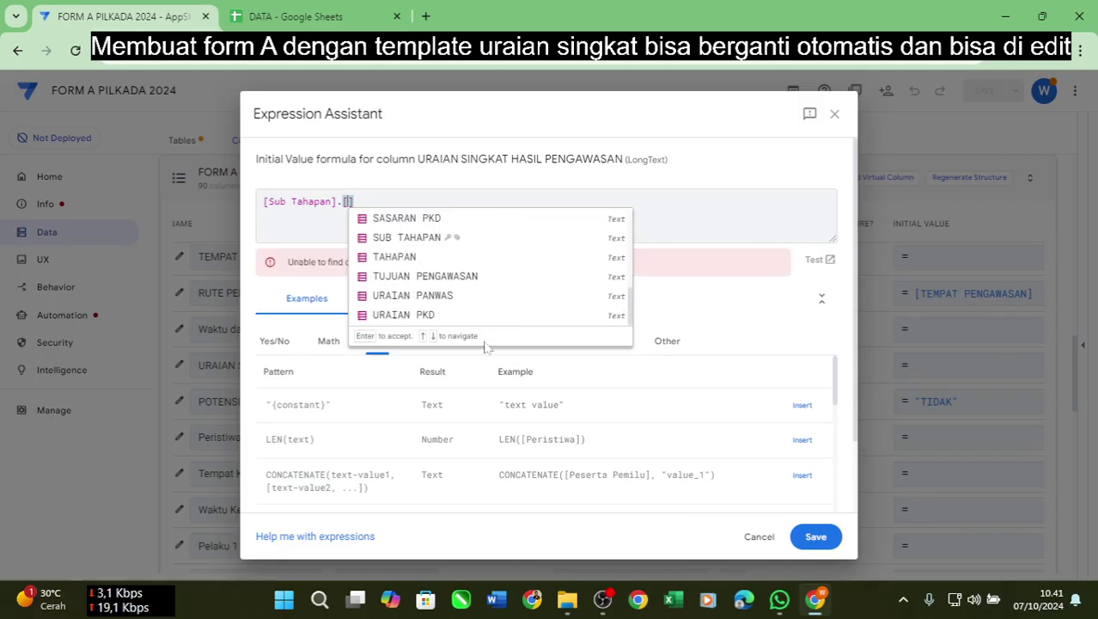
{"action": "left_click", "coordinate": [433, 316]}
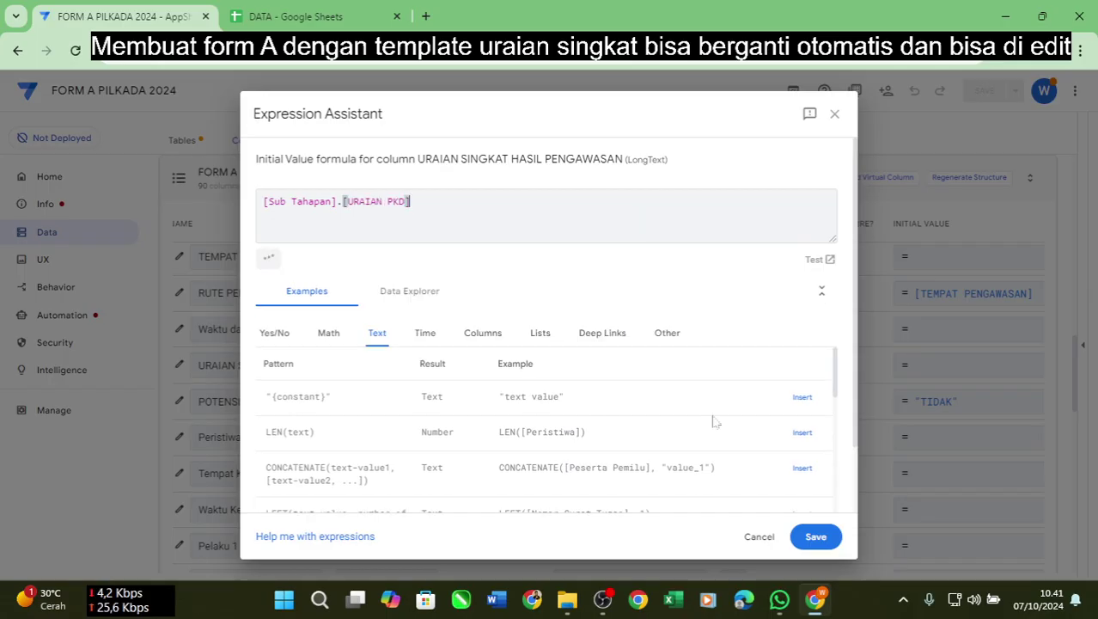
{"action": "left_click", "coordinate": [816, 536]}
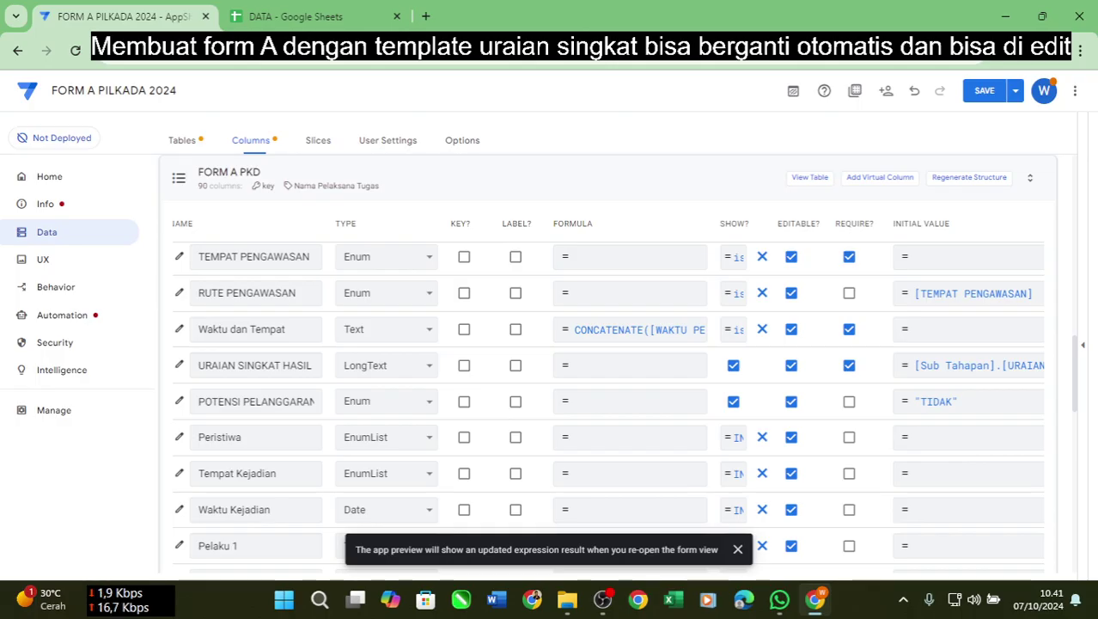
{"action": "left_click", "coordinate": [987, 103]}
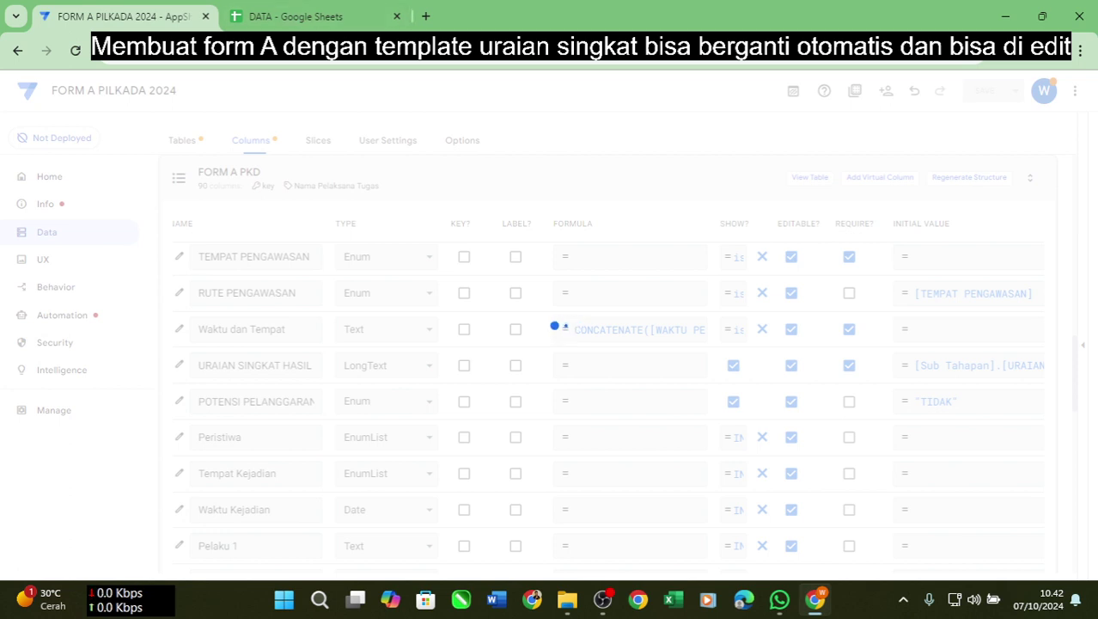
Switch to the DATA spreadsheet and review the Pelaksanaan Kampanye rows in the TAHAPAN sheet.
{"action": "left_click", "coordinate": [325, 18]}
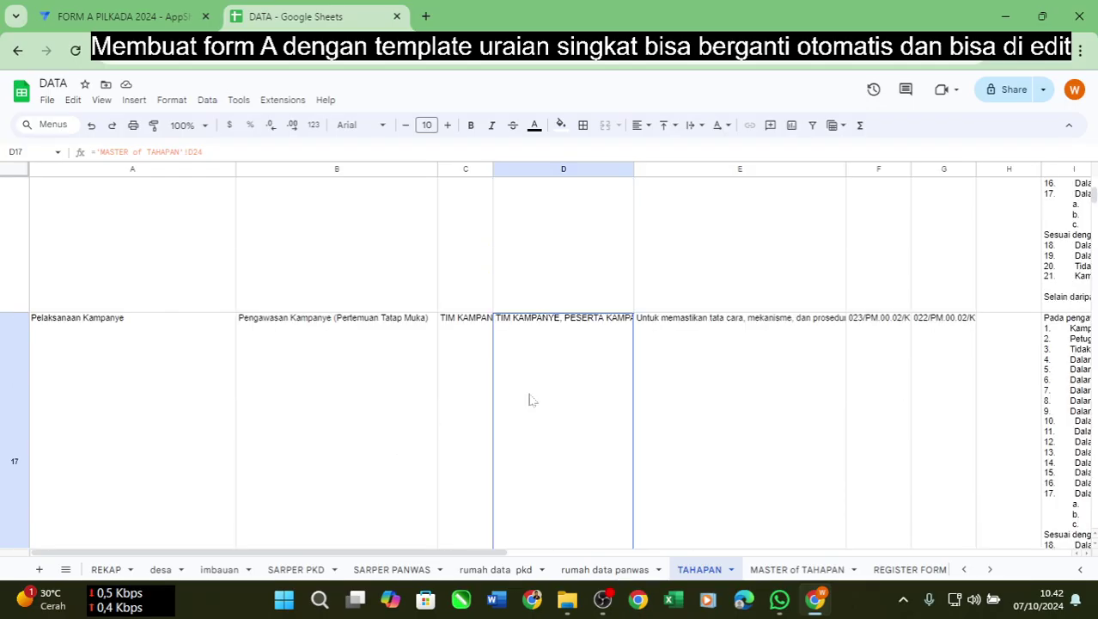
{"action": "scroll", "coordinate": [606, 386], "scroll_direction": "down", "scroll_amount": 2}
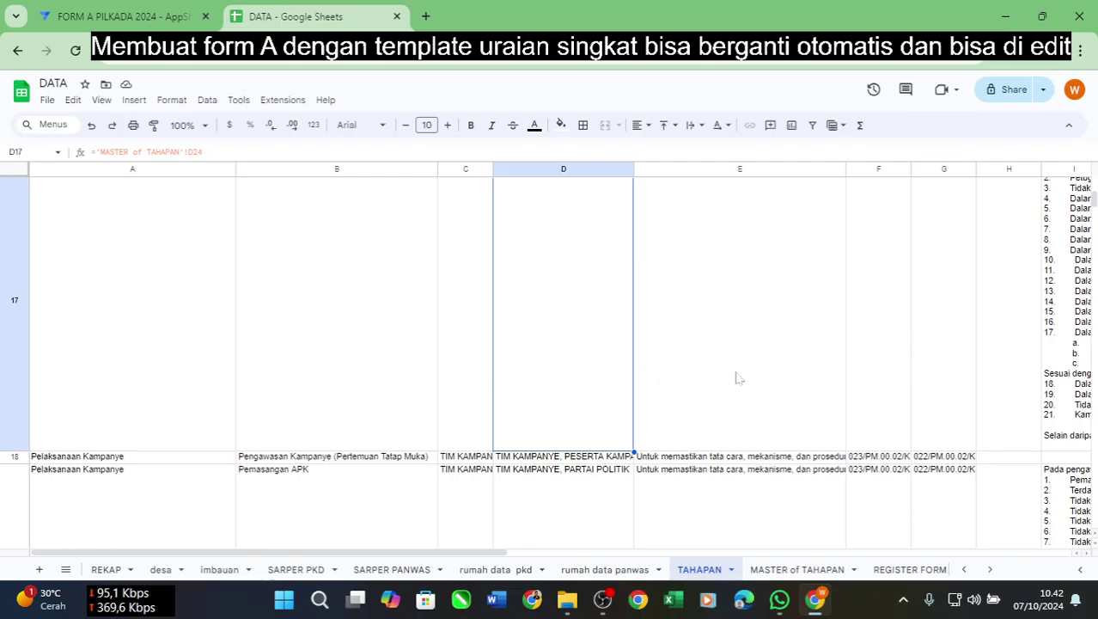
{"action": "scroll", "coordinate": [736, 376], "scroll_direction": "down", "scroll_amount": 1, "text": "ctrl"}
{"action": "scroll", "coordinate": [225, 397], "scroll_direction": "down", "scroll_amount": 3}
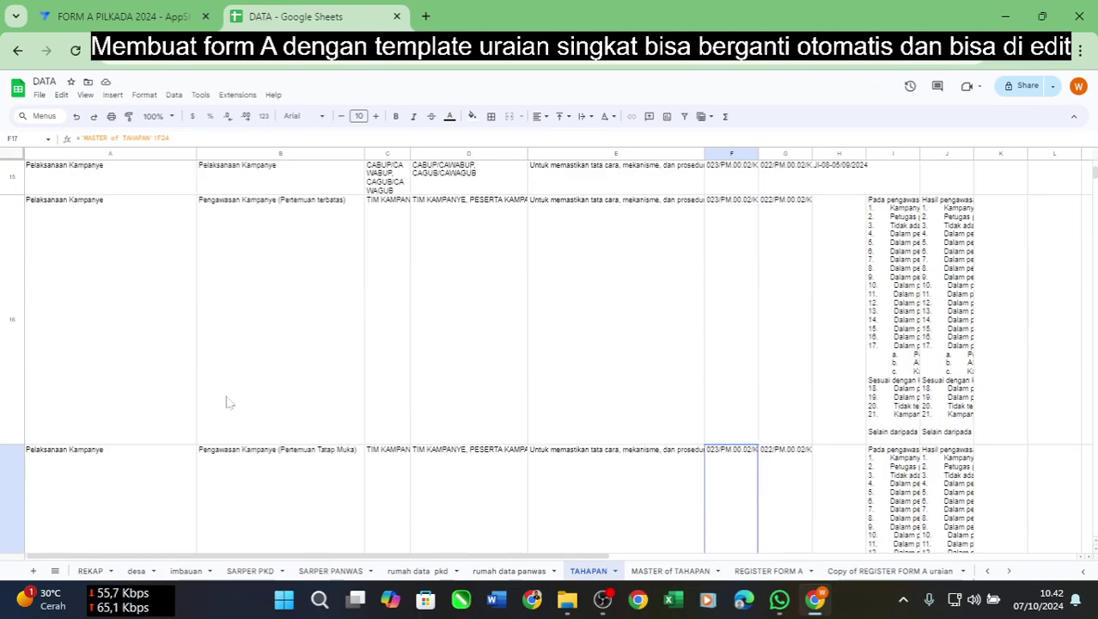
{"action": "scroll", "coordinate": [215, 400], "scroll_direction": "up", "scroll_amount": 2}
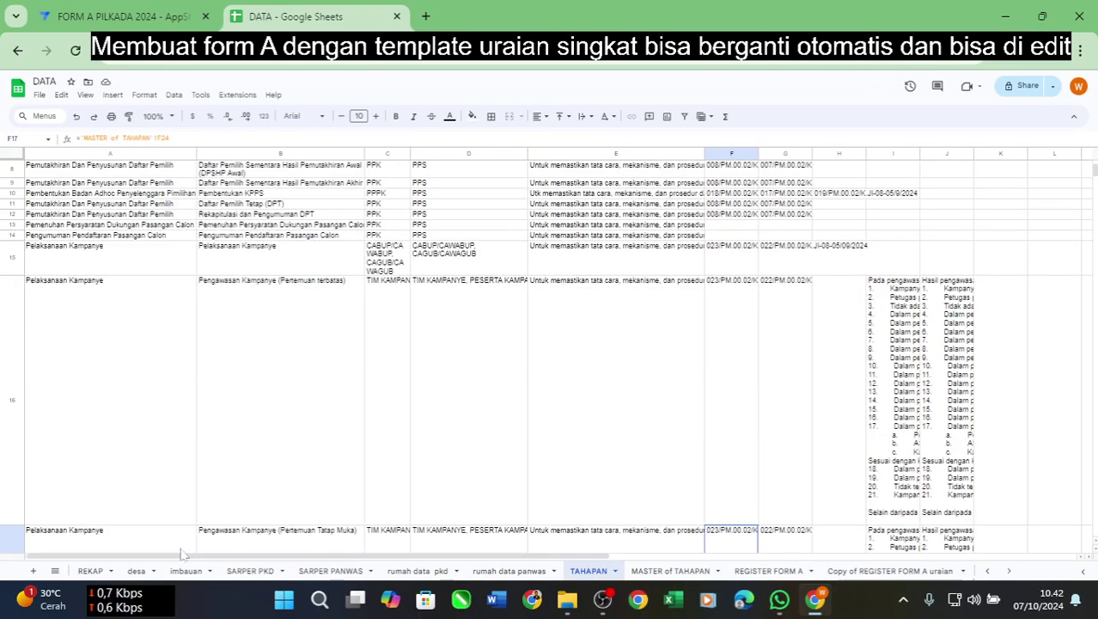
Switch to File Explorer and open the MATERI ALISTIS folder inside PANWAS PILKADA 2024.
{"action": "left_click", "coordinate": [567, 598]}
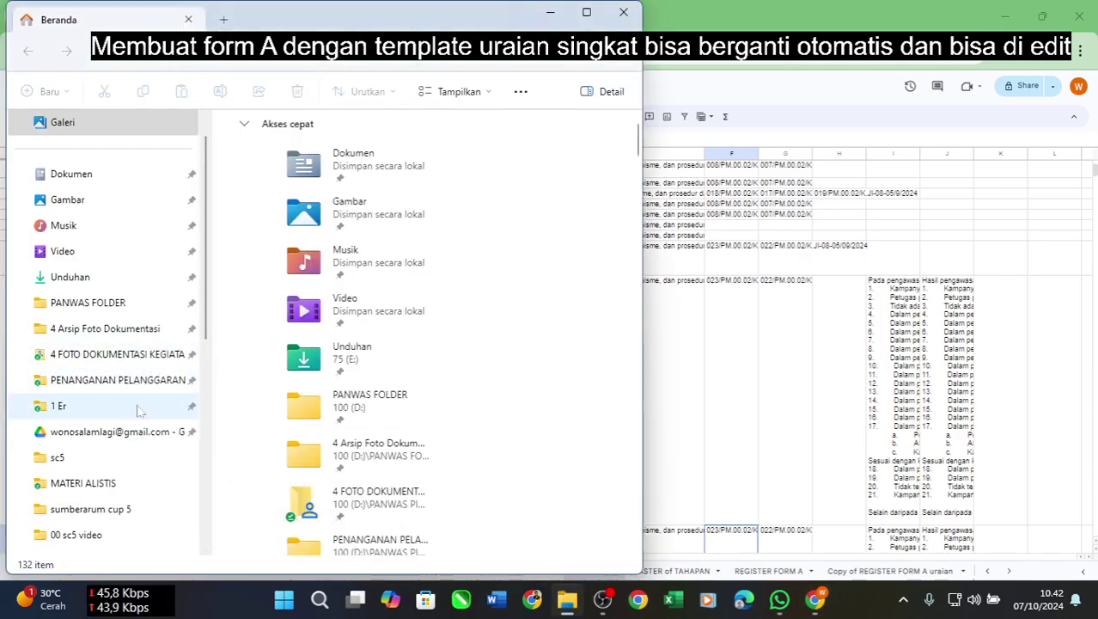
{"action": "left_click", "coordinate": [136, 431]}
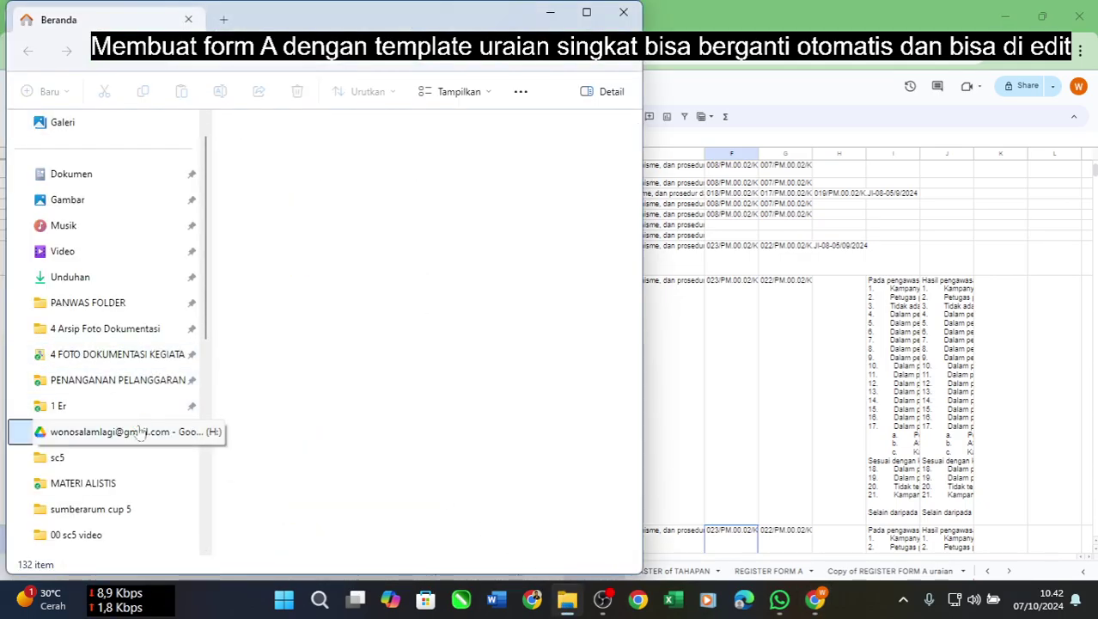
{"action": "double_click", "coordinate": [365, 173]}
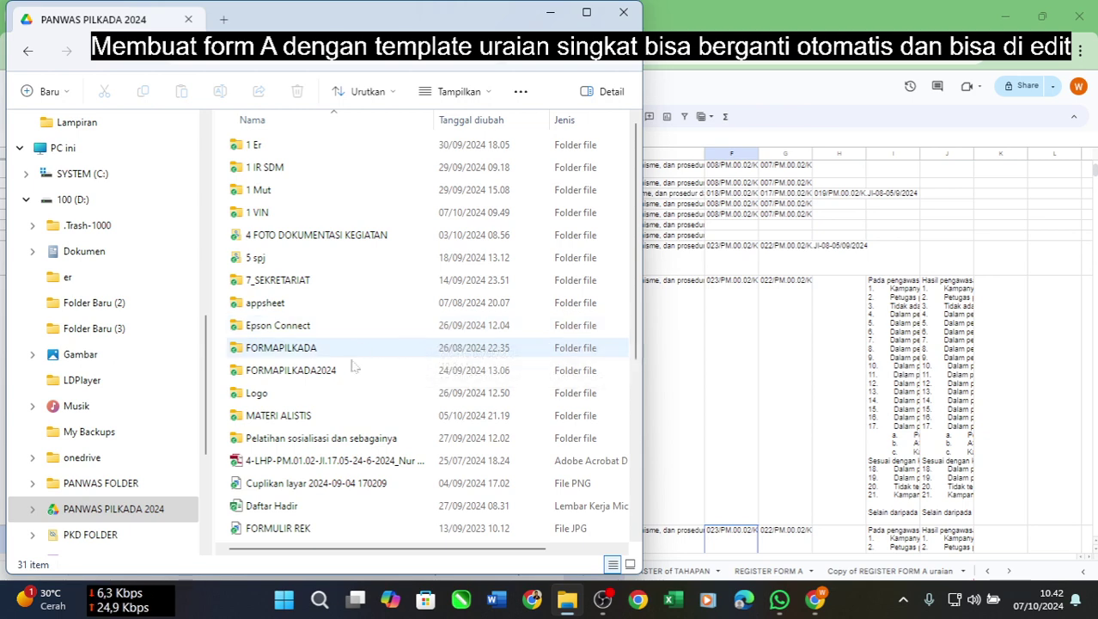
{"action": "left_click", "coordinate": [348, 417]}
{"action": "double_click", "coordinate": [348, 417]}
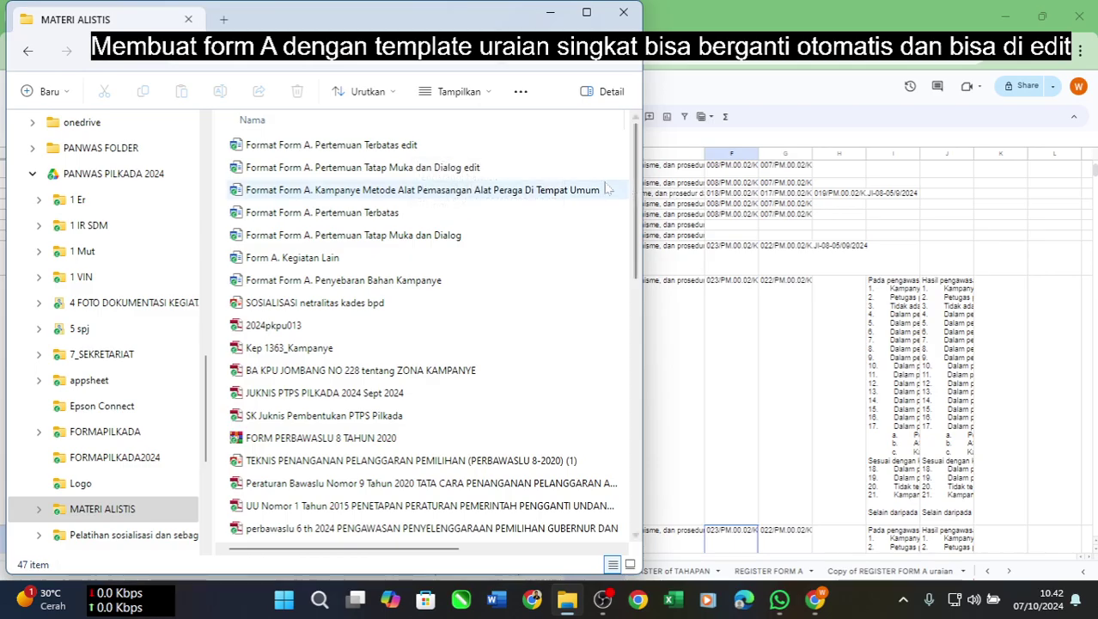
Open the document Format Form A. Pertemuan Terbatas edit in Word.
{"action": "left_click", "coordinate": [470, 170]}
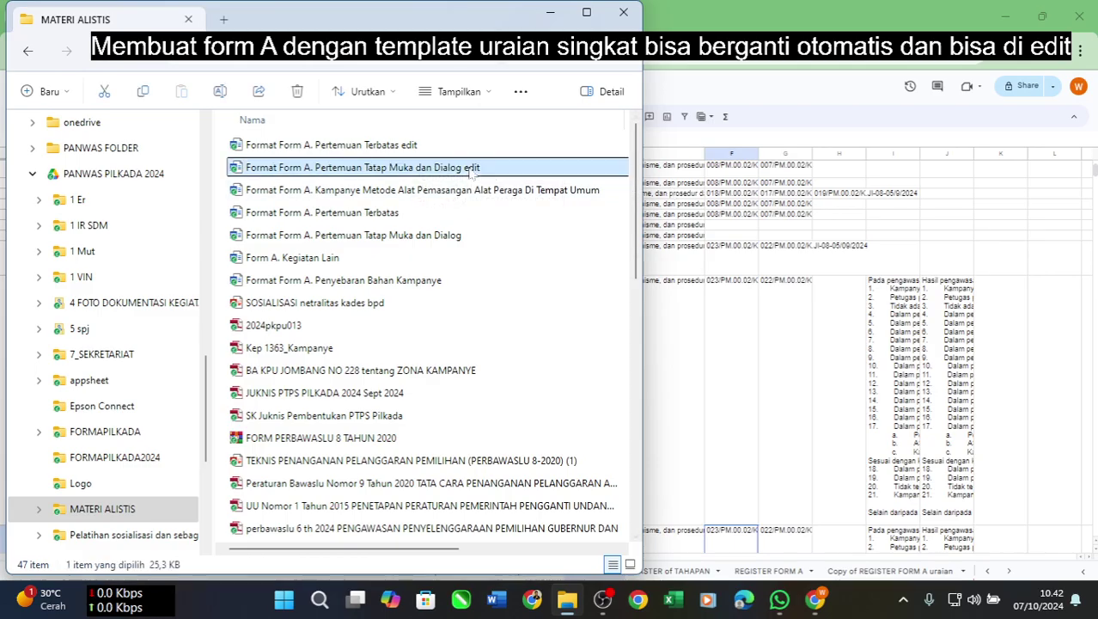
{"action": "left_click", "coordinate": [471, 145]}
{"action": "double_click", "coordinate": [471, 144]}
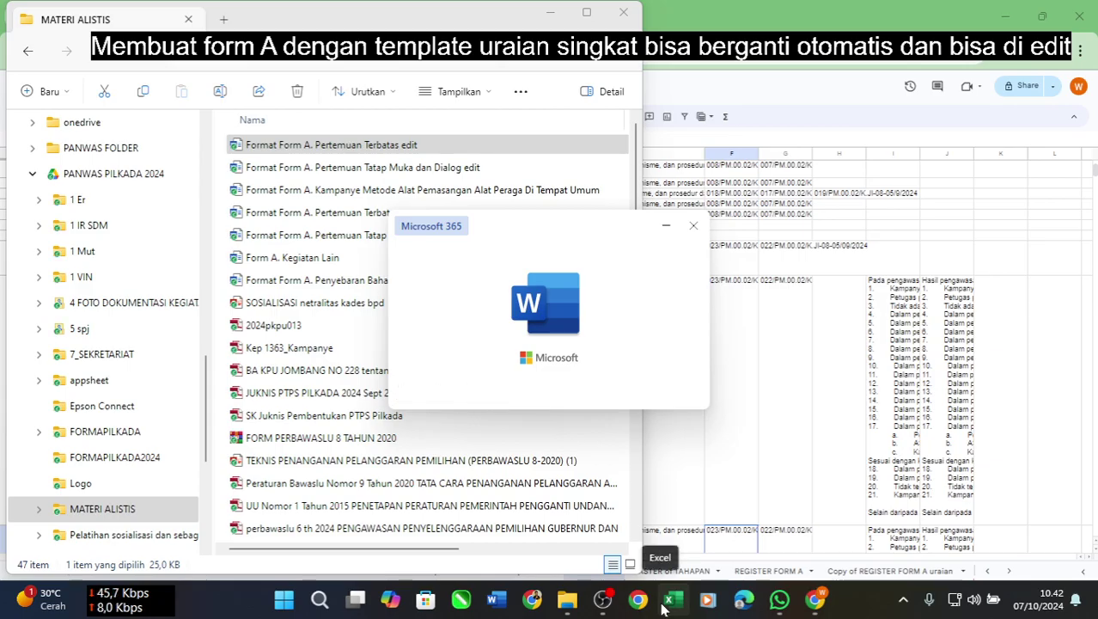
Return to the FORM A PILKADA 2024 app in AppSheet and show its live preview beside the FORM A PKD columns.
{"action": "left_click", "coordinate": [816, 604]}
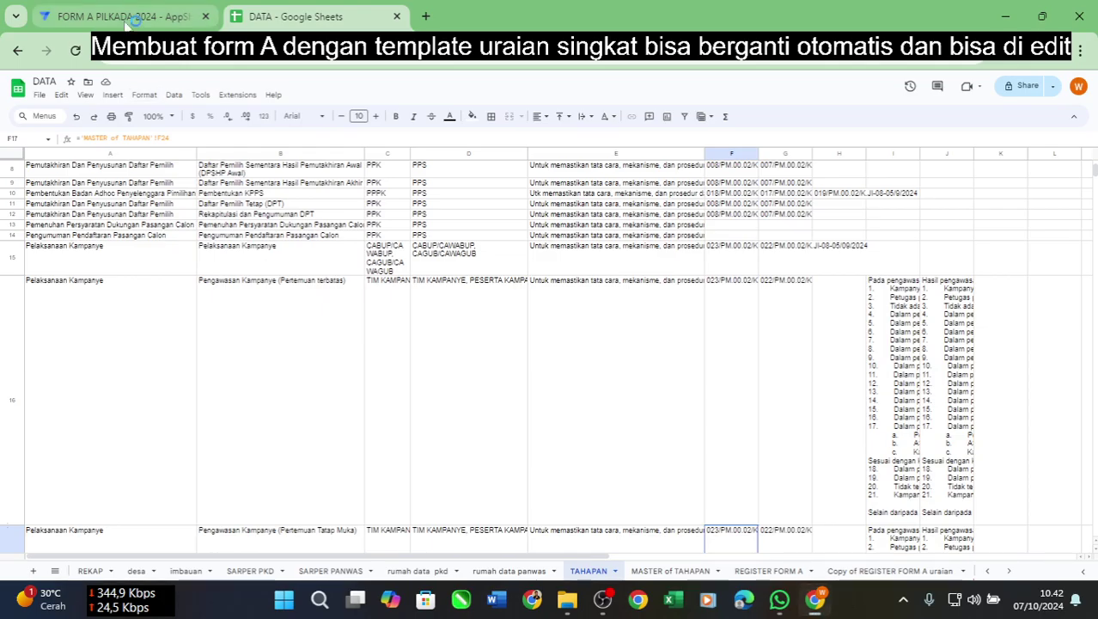
{"action": "left_click", "coordinate": [126, 19]}
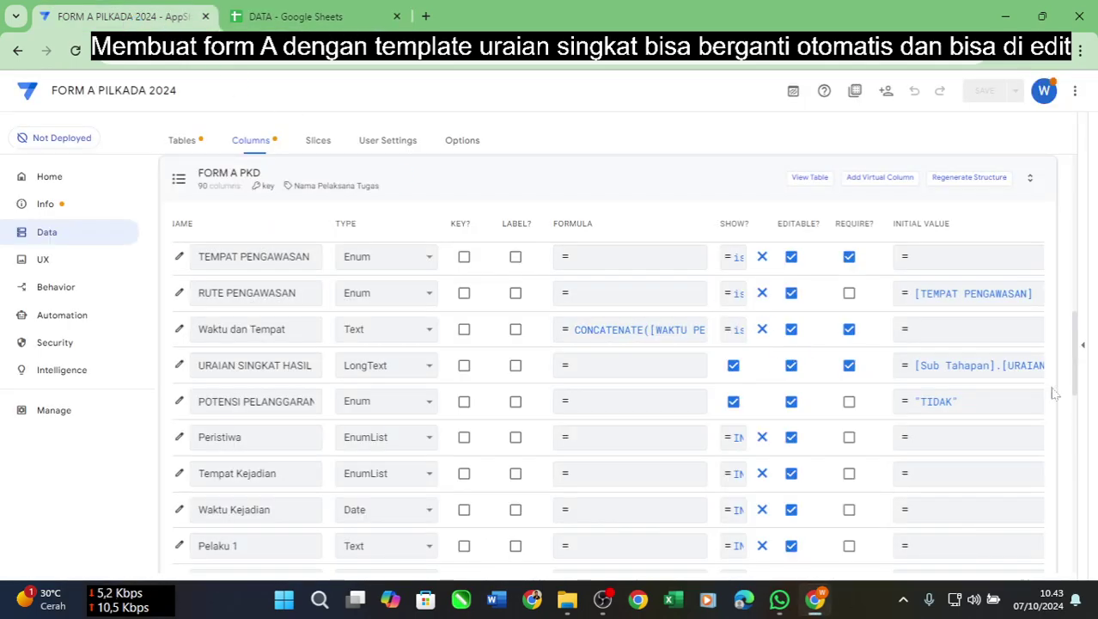
{"action": "right_click", "coordinate": [1096, 467]}
{"action": "left_click", "coordinate": [1090, 359]}
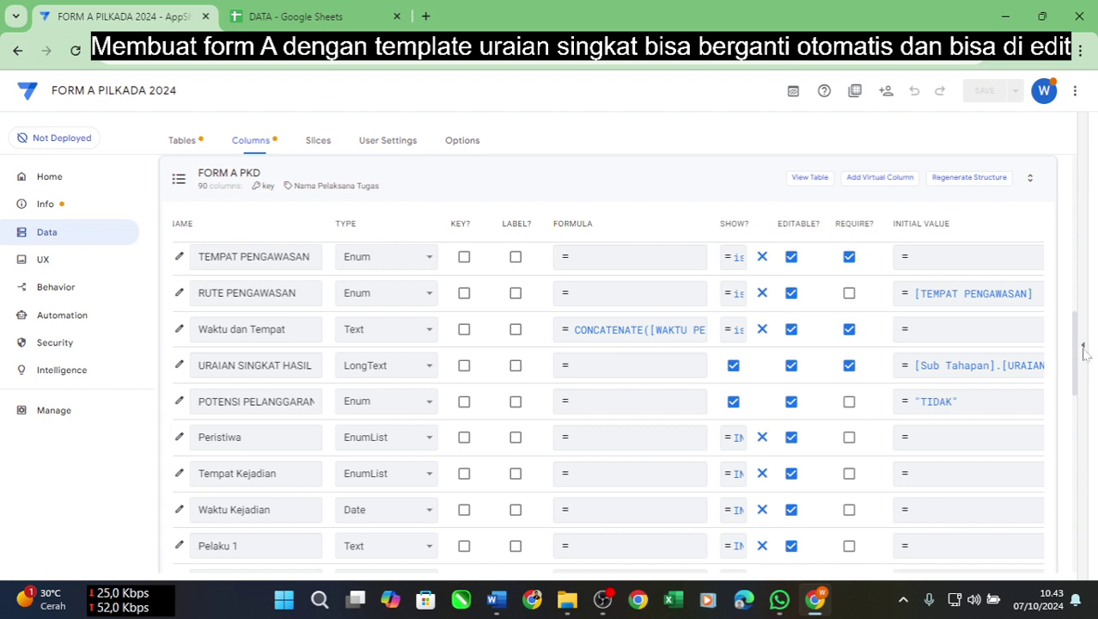
{"action": "left_click", "coordinate": [1084, 350]}
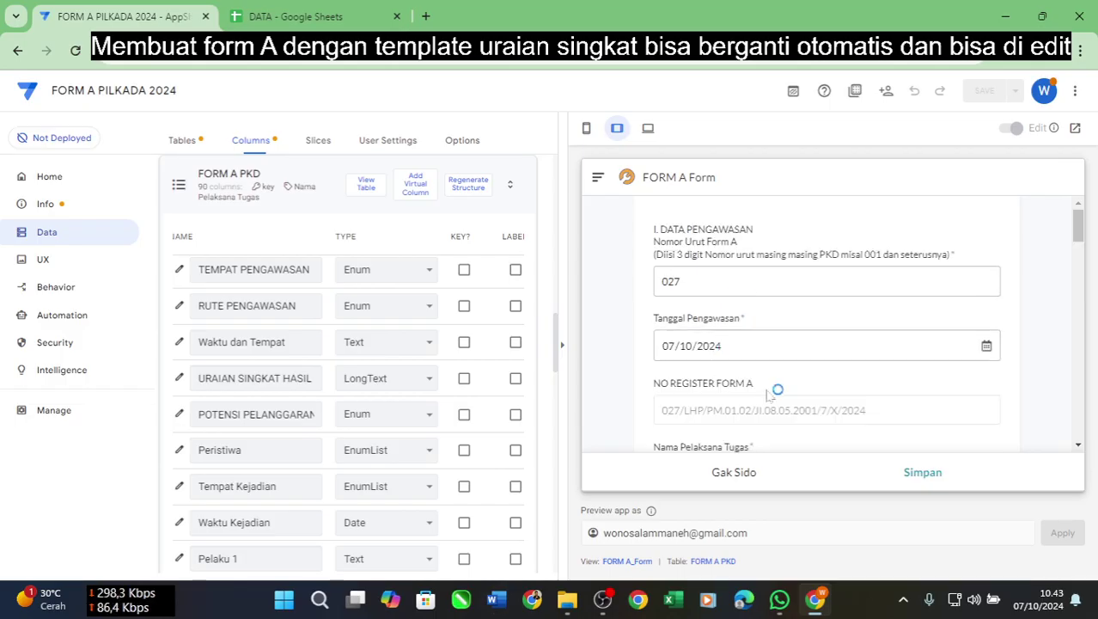
Choose Pemasangan APK as the Sub Tahapan in the previewed FORM A form.
{"action": "scroll", "coordinate": [769, 393], "scroll_direction": "down", "scroll_amount": 2}
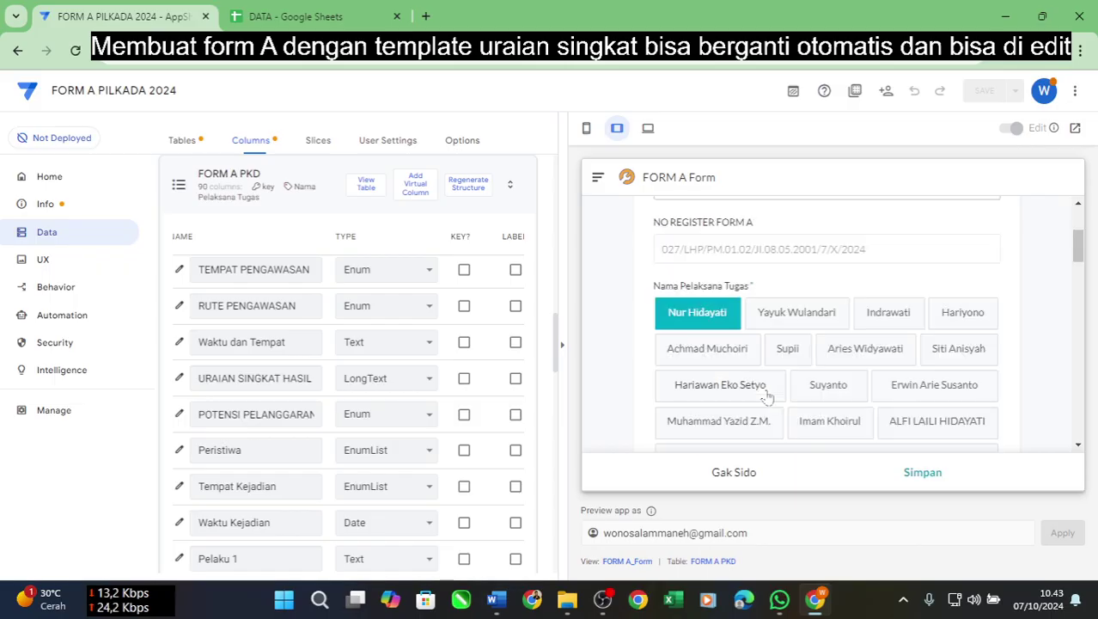
{"action": "scroll", "coordinate": [767, 395], "scroll_direction": "down", "scroll_amount": 3}
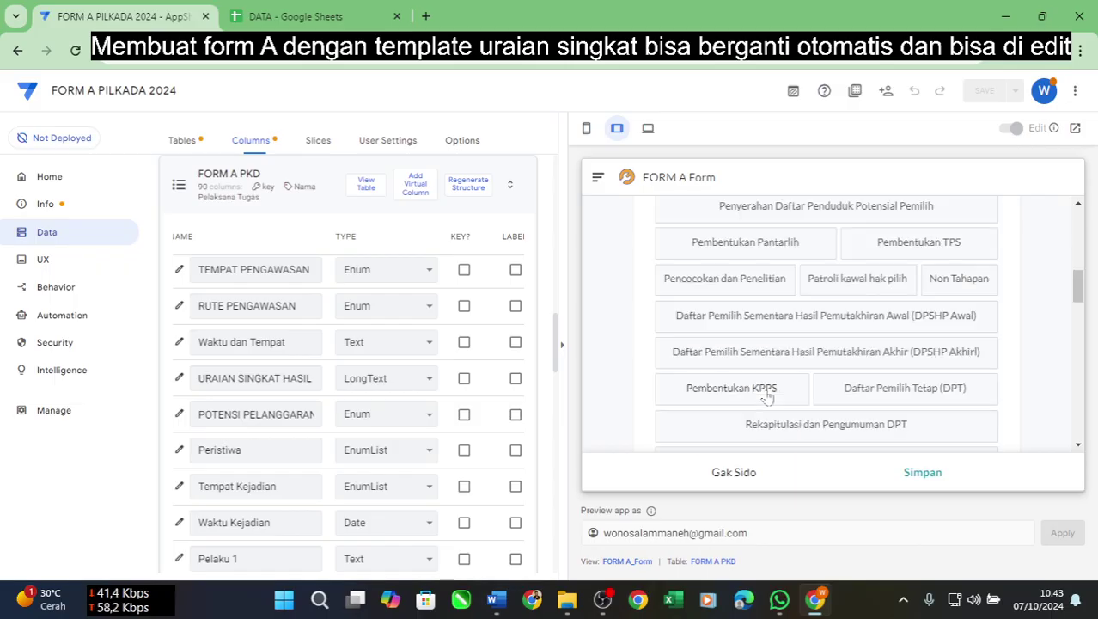
{"action": "scroll", "coordinate": [768, 395], "scroll_direction": "down", "scroll_amount": 3}
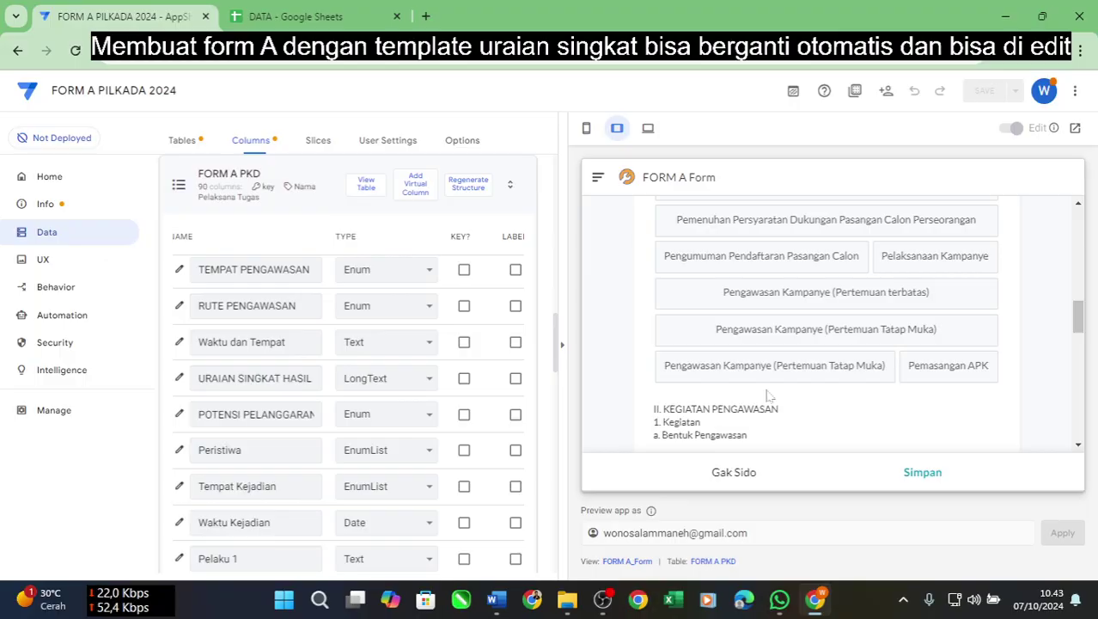
{"action": "left_click", "coordinate": [961, 378]}
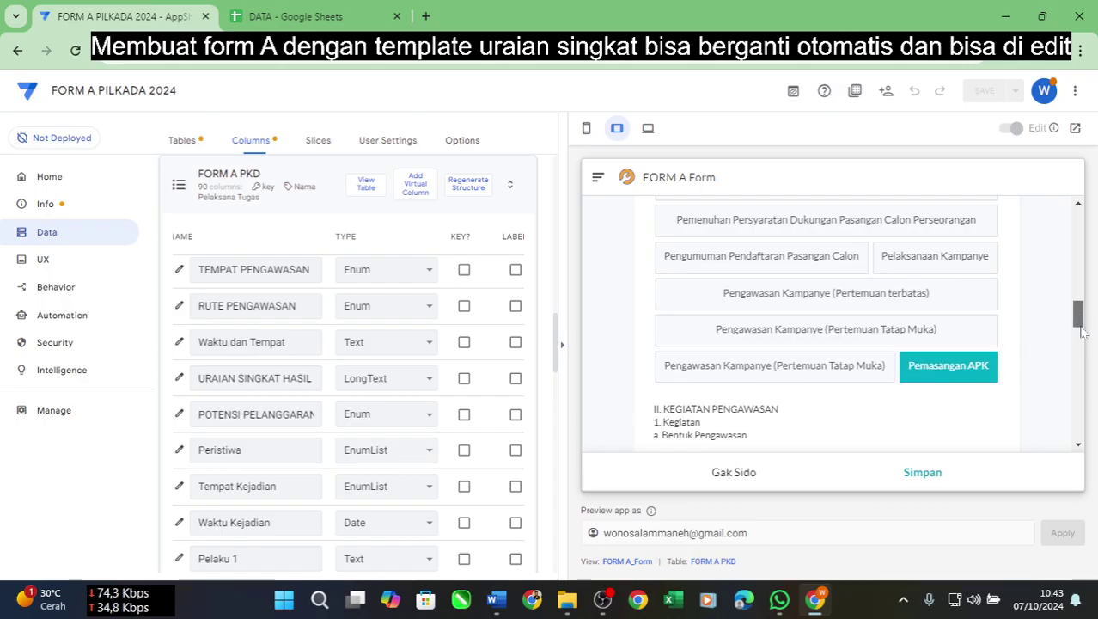
Replace the dotted placeholder after "pengawasna terhadap" at the end of the URAIAN SINGKAT HASIL PENGAWASAN text with "rarereraaaaa".
{"action": "scroll", "coordinate": [1084, 398], "scroll_direction": "down", "scroll_amount": 1}
{"action": "scroll", "coordinate": [1084, 398], "scroll_direction": "down", "scroll_amount": 5}
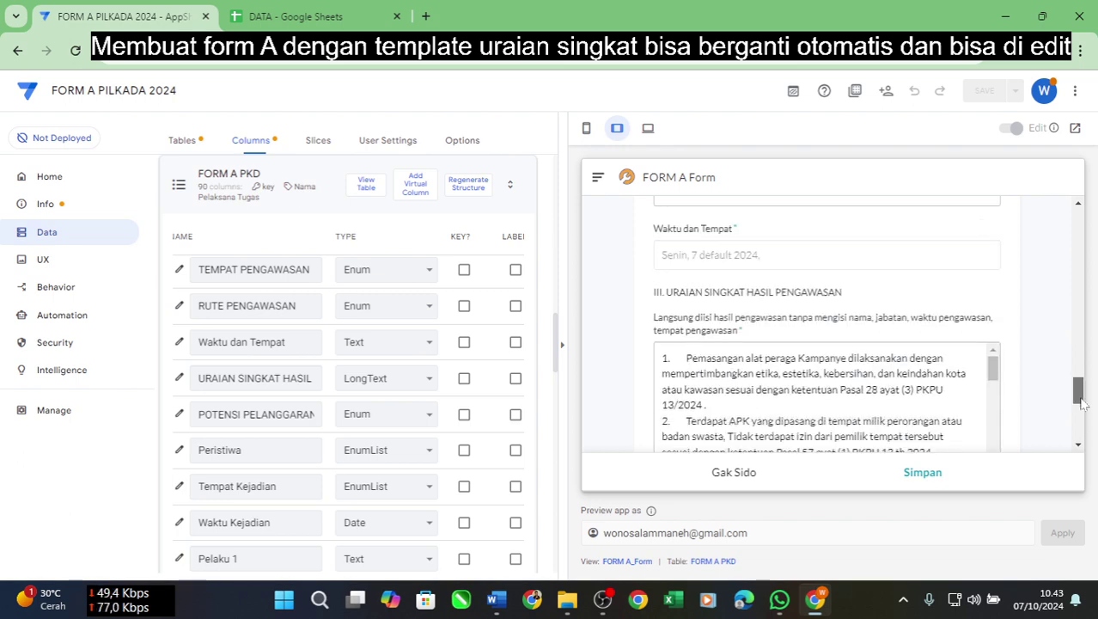
{"action": "scroll", "coordinate": [1084, 408], "scroll_direction": "down", "scroll_amount": 3}
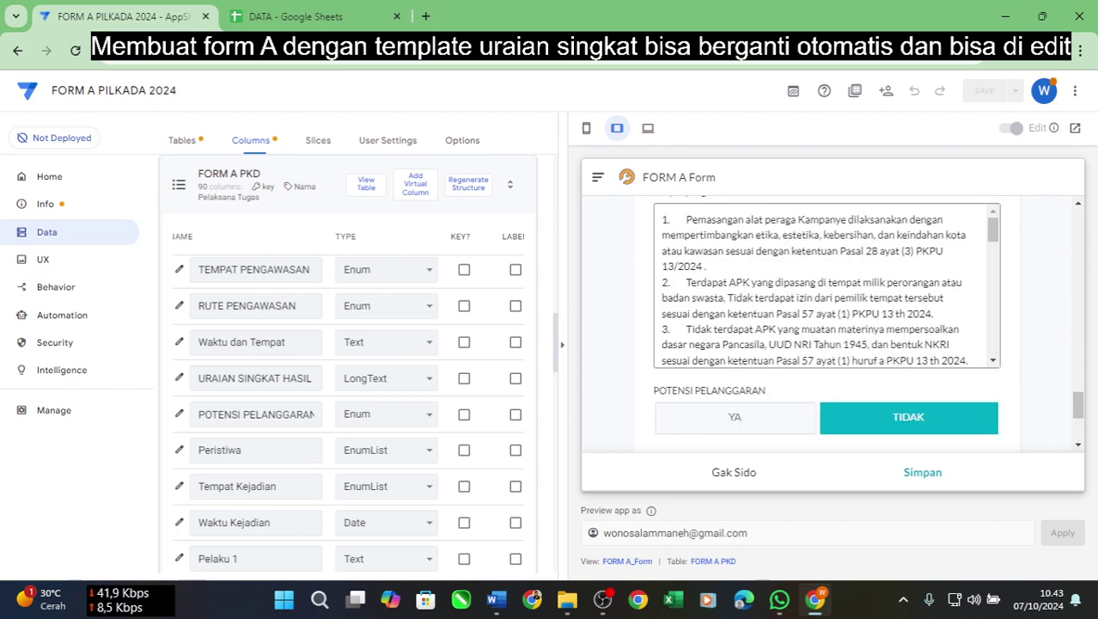
{"action": "scroll", "coordinate": [994, 239], "scroll_direction": "down", "scroll_amount": 3}
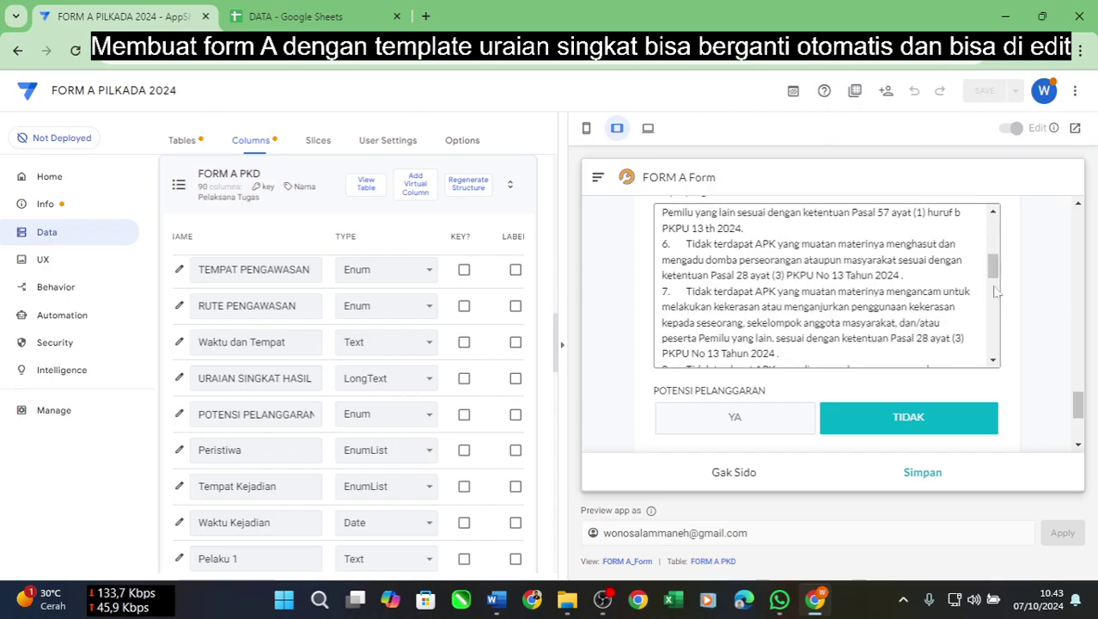
{"action": "scroll", "coordinate": [996, 348], "scroll_direction": "down", "scroll_amount": 5}
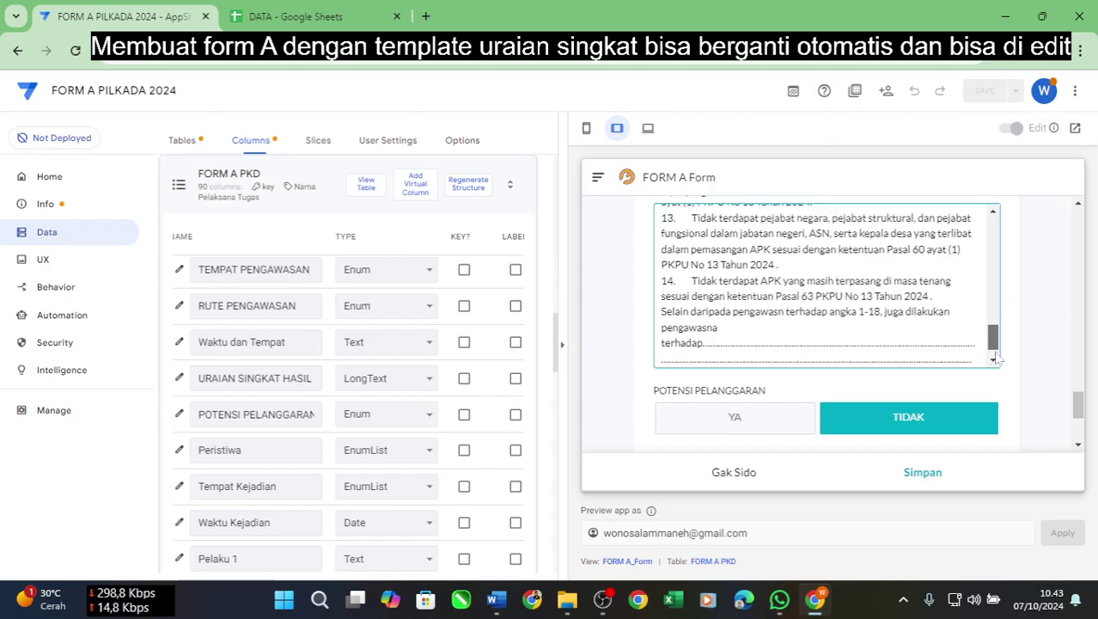
{"action": "left_click", "coordinate": [718, 322]}
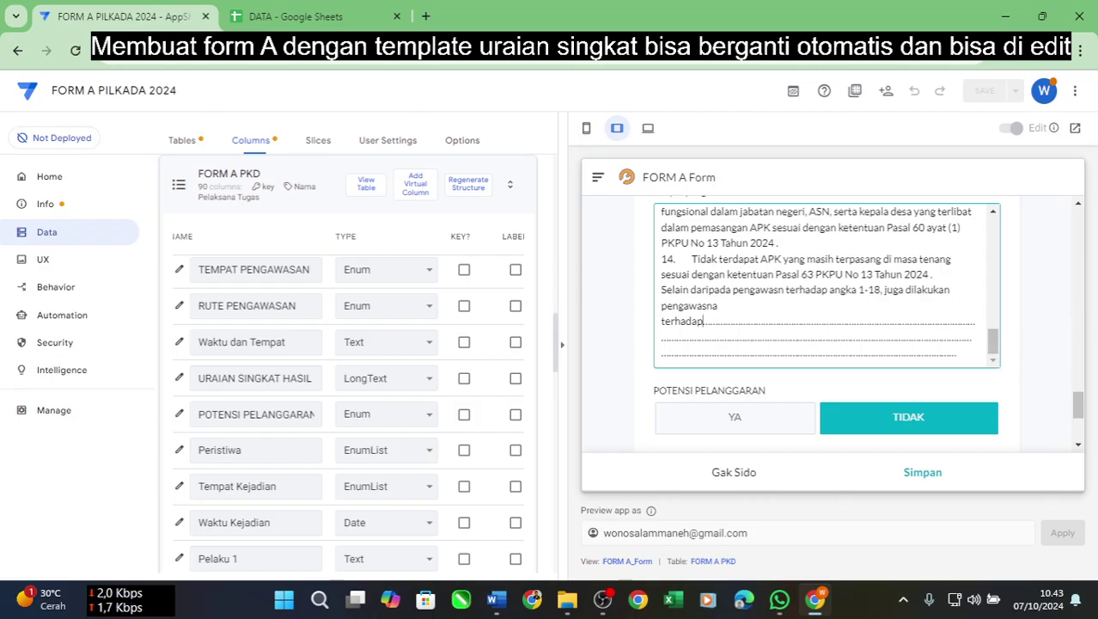
{"action": "left_click_drag", "start_coordinate": [702, 321], "coordinate": [956, 352]}
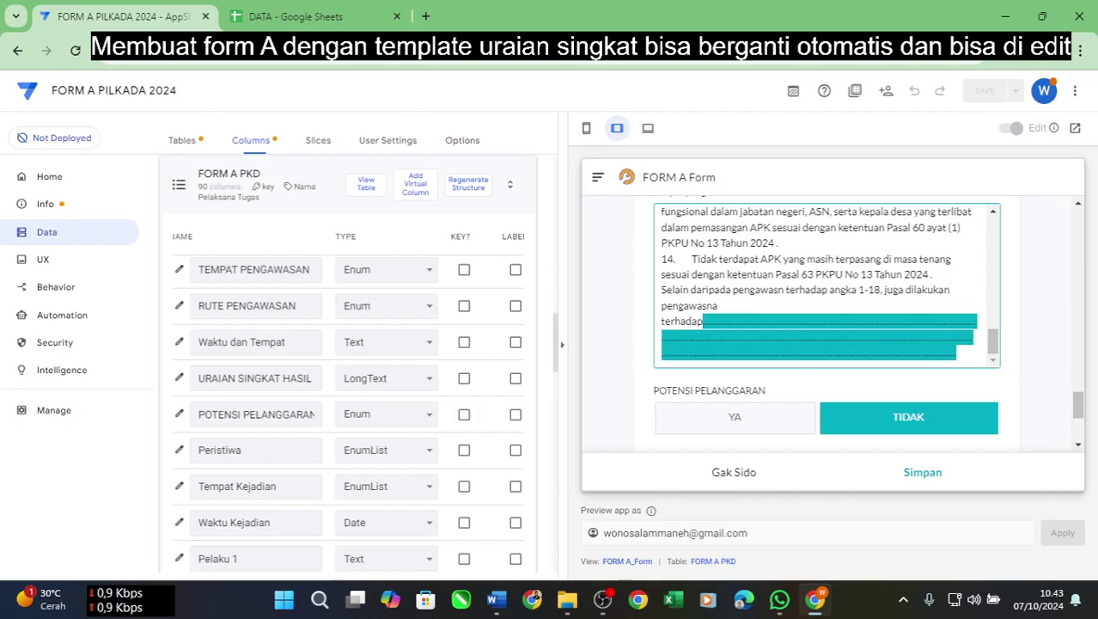
{"action": "key", "text": "BackSpace"}
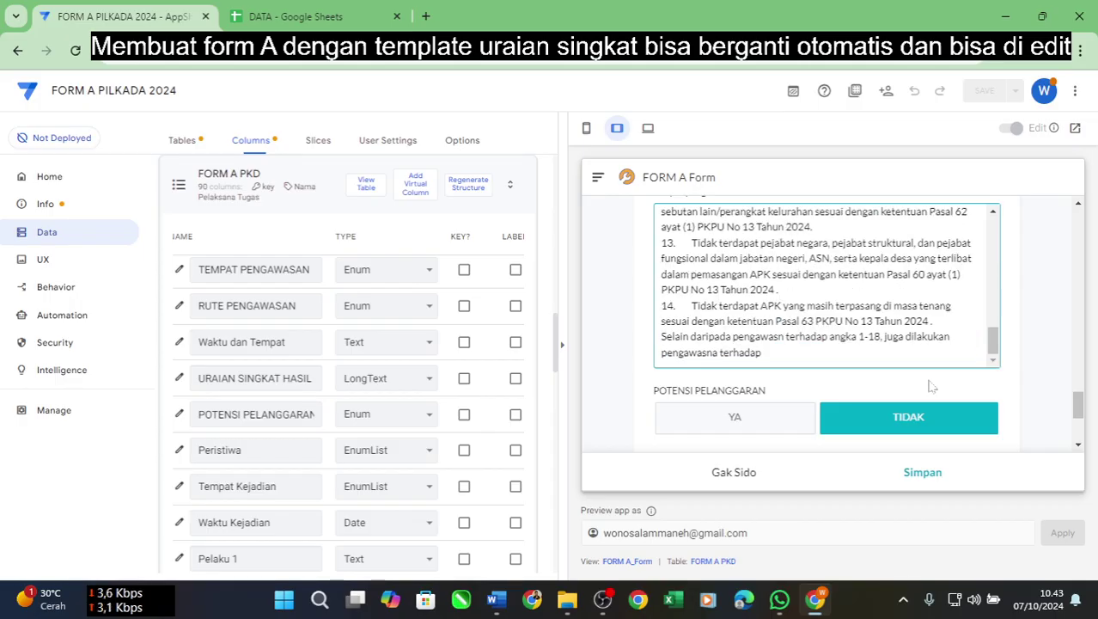
{"action": "type", "text": "rarea"}
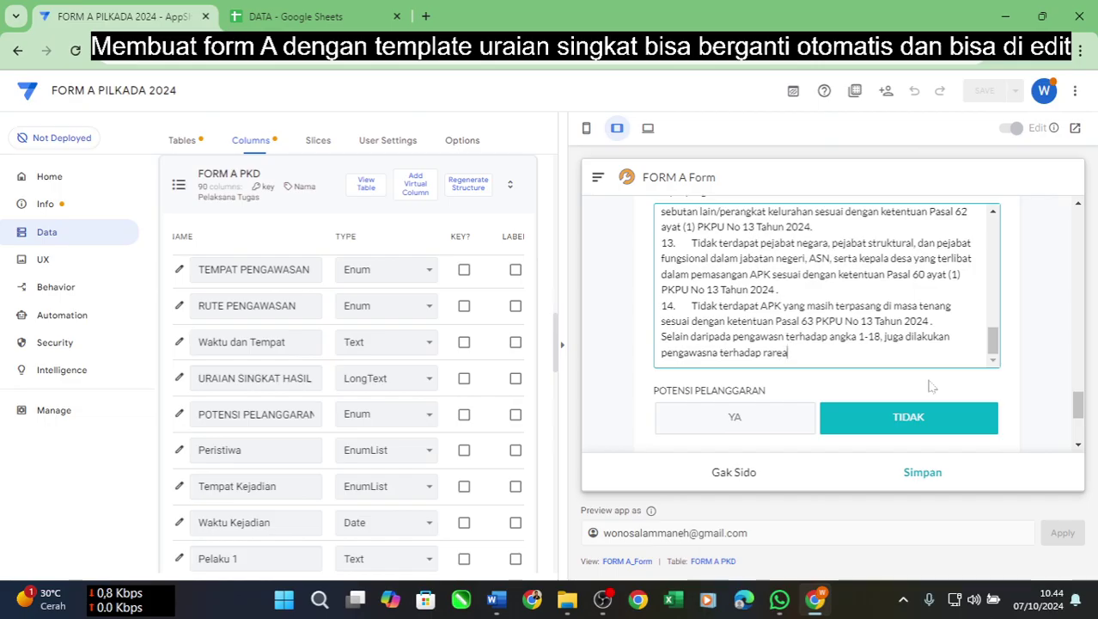
{"action": "key", "text": "BackSpace"}
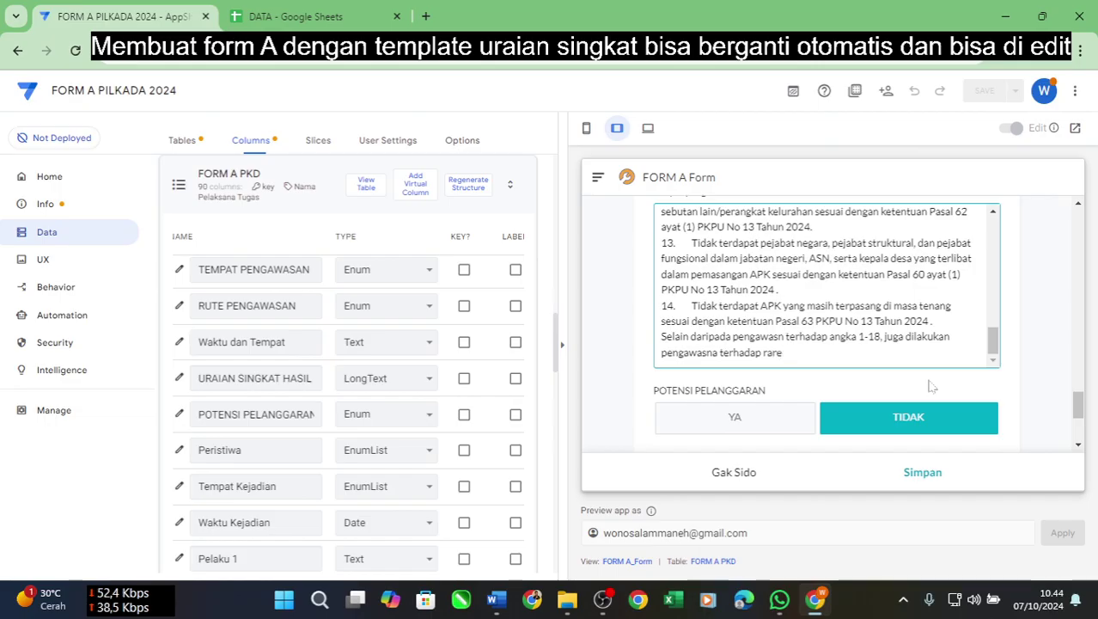
{"action": "type", "text": "reraaaaa"}
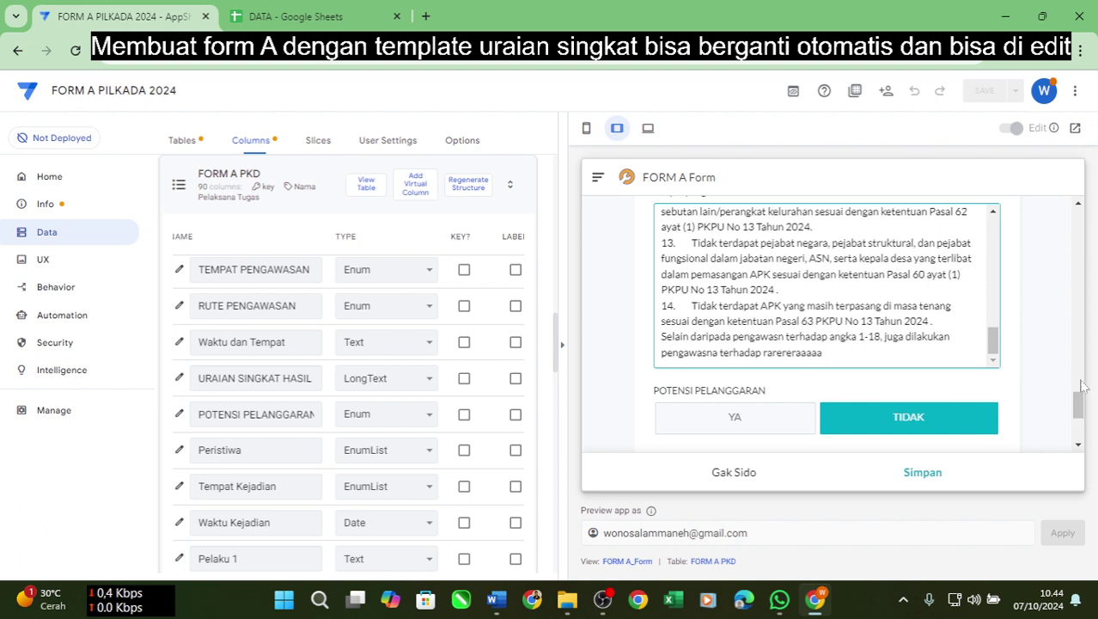
Change Nama Pelaksana Tugas in the form to the second officer in the list.
{"action": "left_click_drag", "start_coordinate": [1081, 409], "coordinate": [1075, 233]}
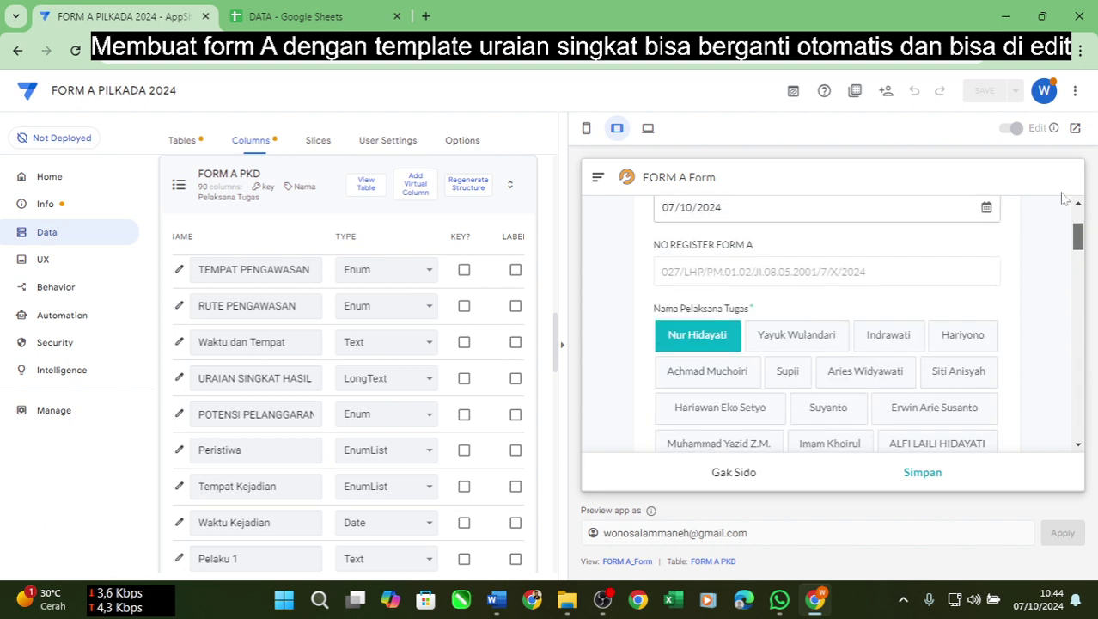
{"action": "scroll", "coordinate": [1063, 176], "scroll_direction": "up", "scroll_amount": 2}
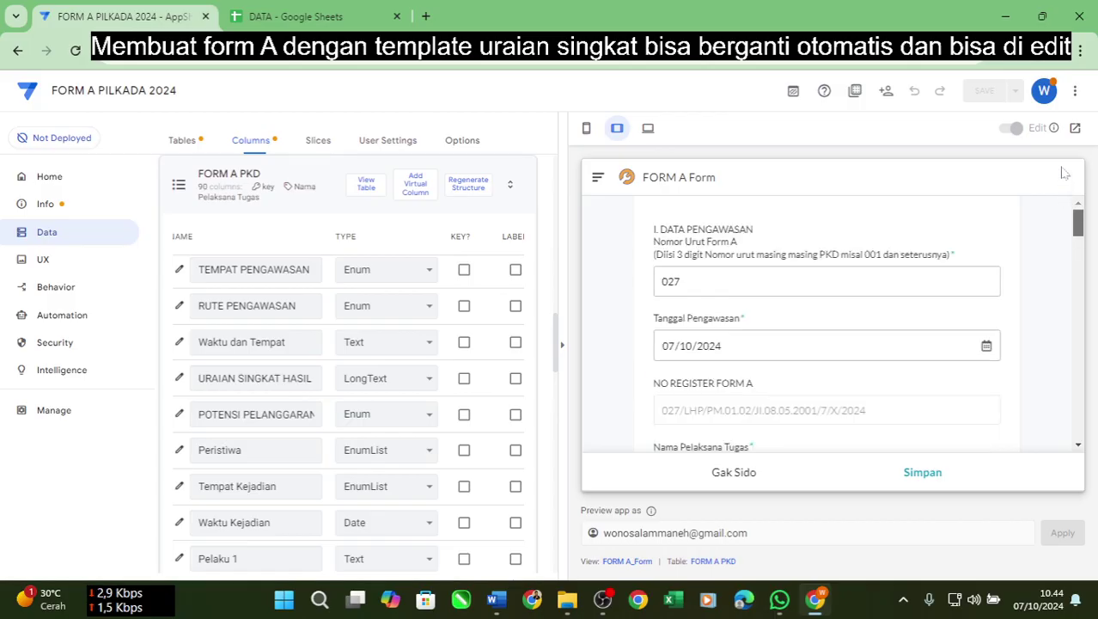
{"action": "scroll", "coordinate": [988, 292], "scroll_direction": "down", "scroll_amount": 2}
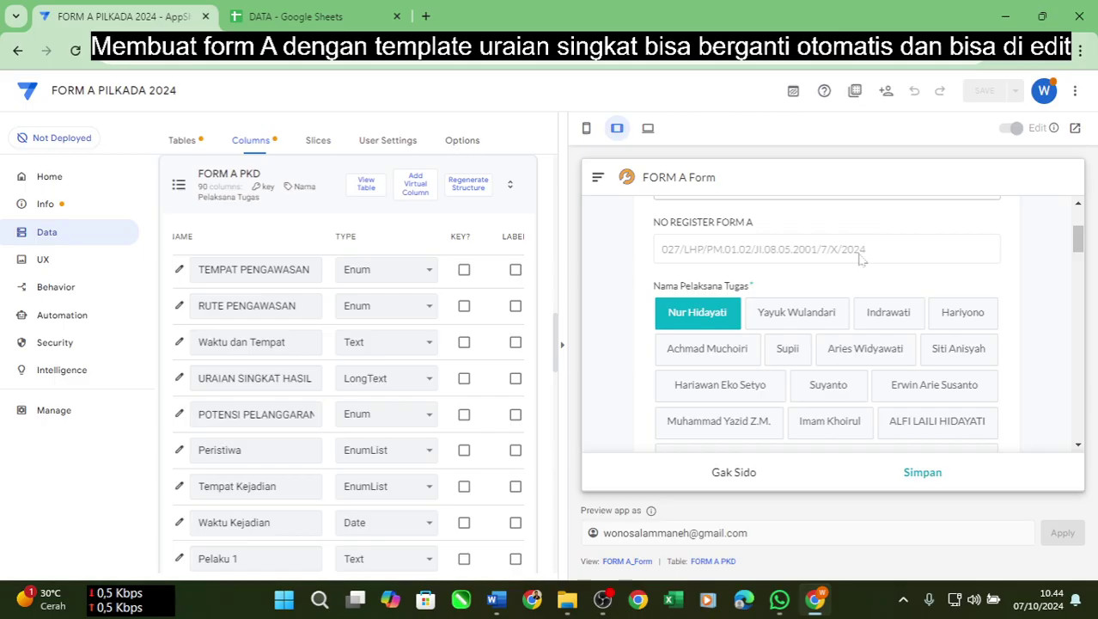
{"action": "left_click", "coordinate": [821, 315]}
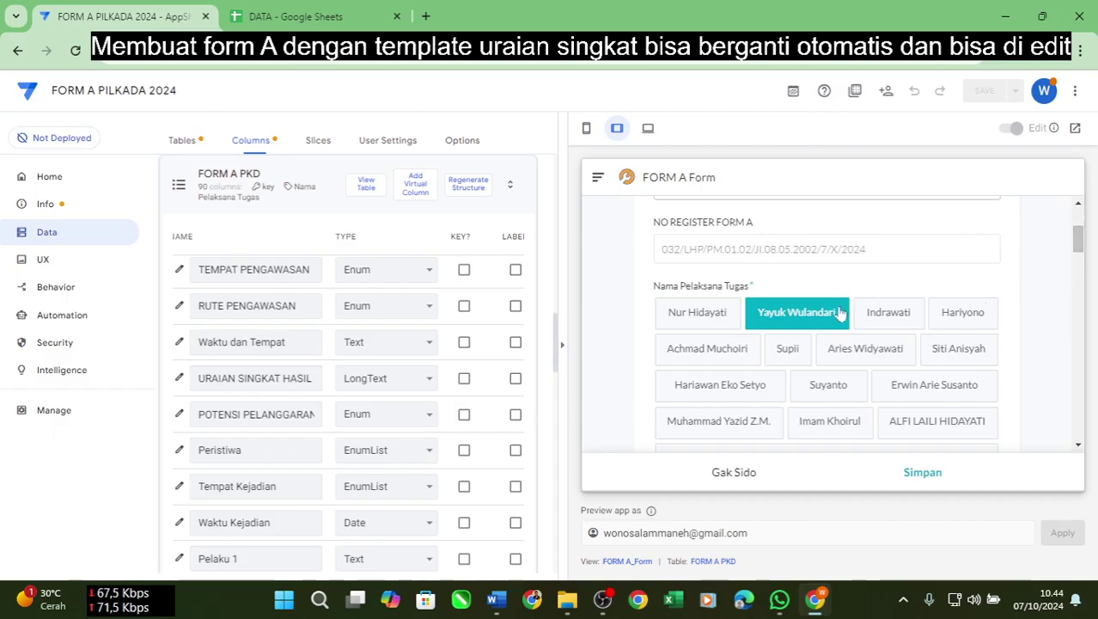
Check the Nomor Urut Form A and NO REGISTER FORM A fields for the newly chosen officer.
{"action": "scroll", "coordinate": [1057, 326], "scroll_direction": "down", "scroll_amount": 1}
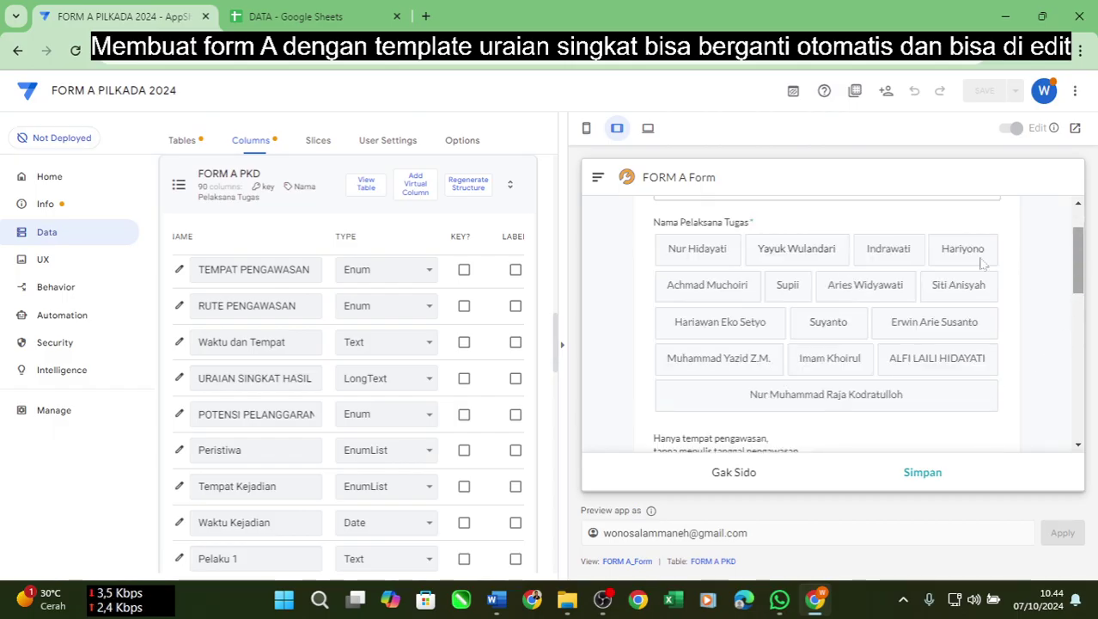
{"action": "left_click_drag", "start_coordinate": [1078, 260], "coordinate": [1078, 242]}
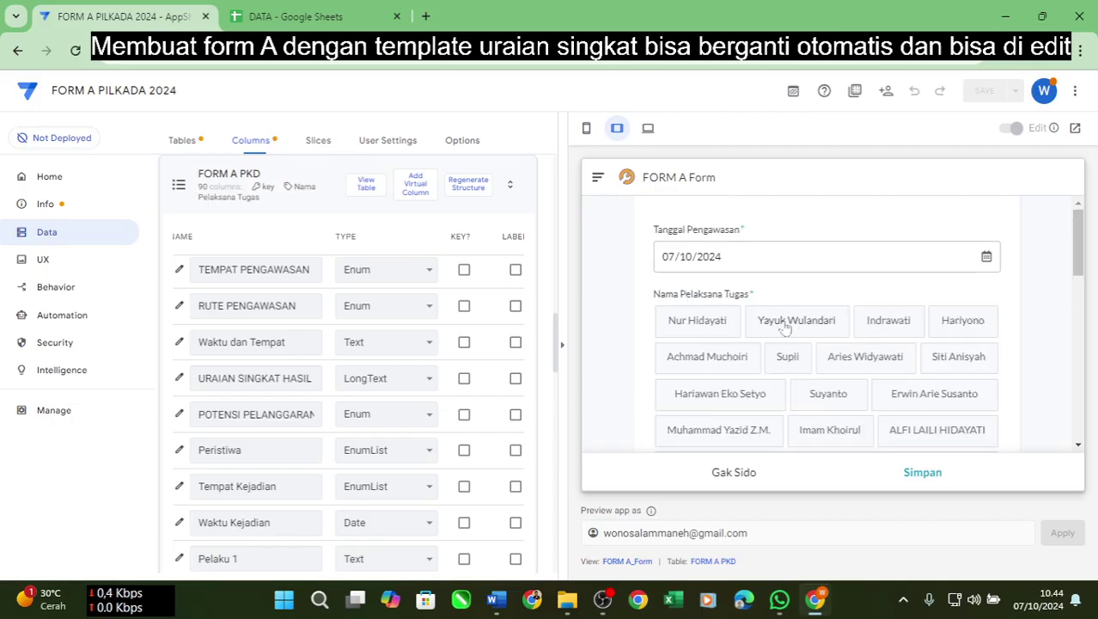
{"action": "scroll", "coordinate": [784, 328], "scroll_direction": "up", "scroll_amount": 2}
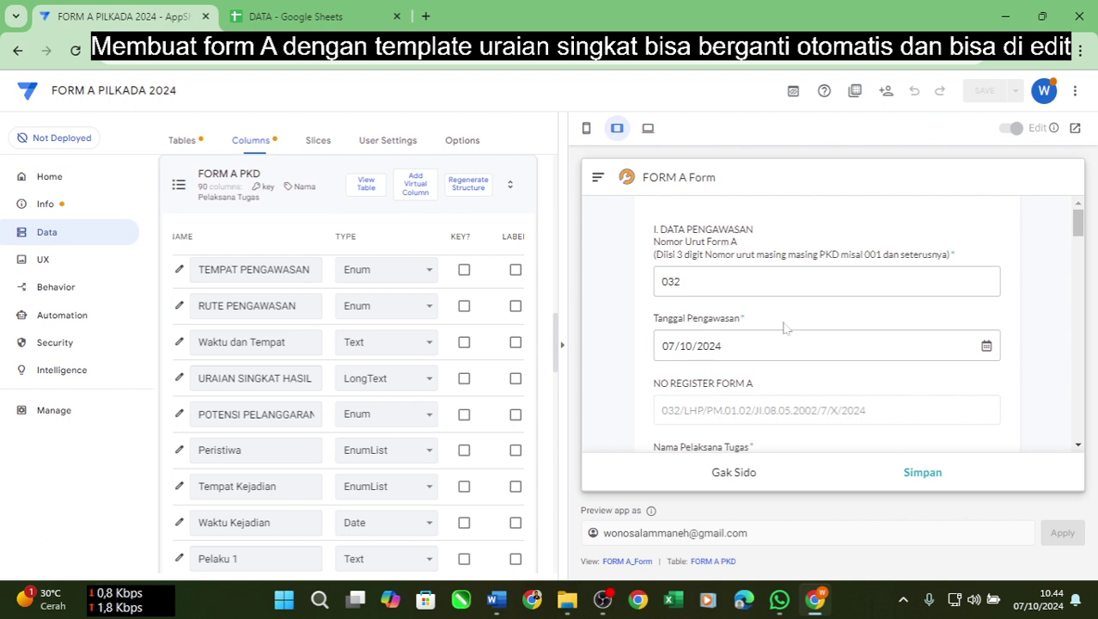
{"action": "double_click", "coordinate": [783, 281]}
{"action": "left_click", "coordinate": [783, 281]}
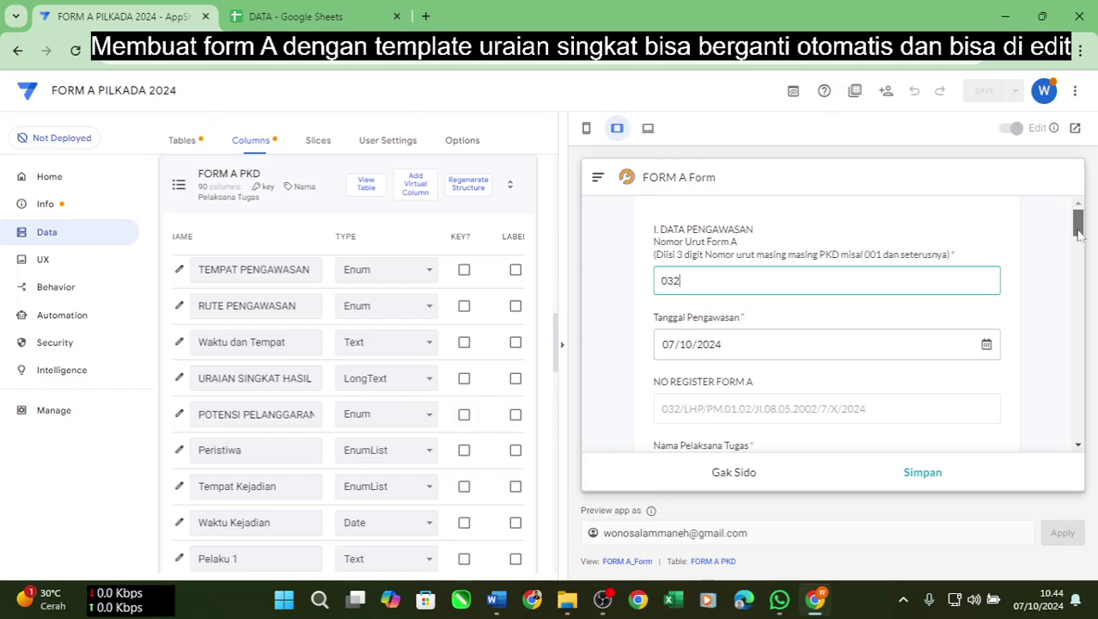
{"action": "scroll", "coordinate": [945, 275], "scroll_direction": "down", "scroll_amount": 3}
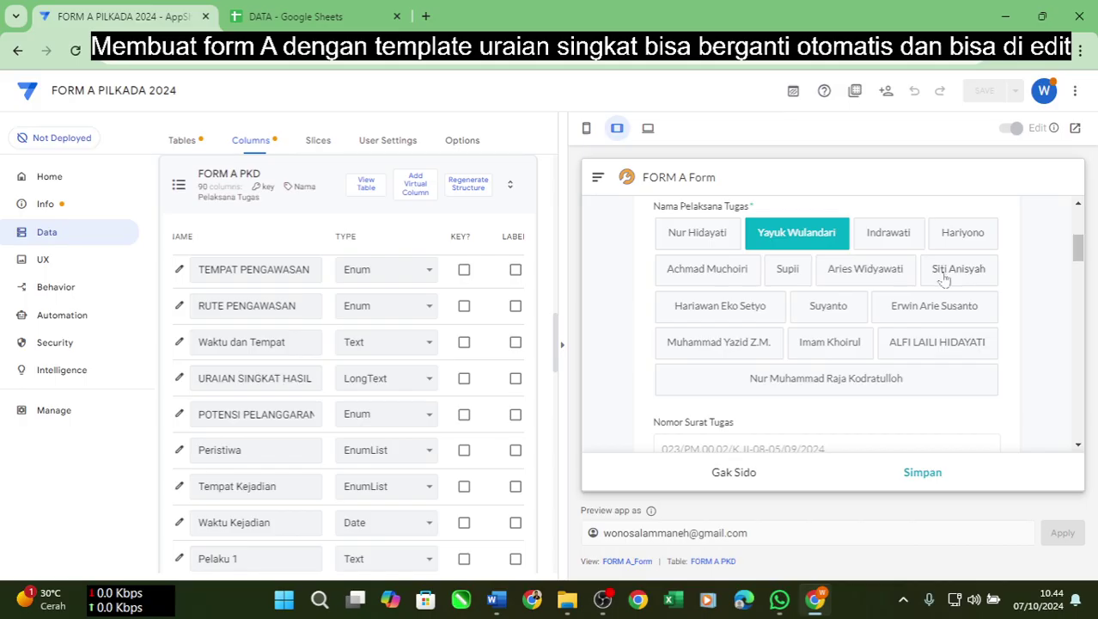
{"action": "scroll", "coordinate": [943, 277], "scroll_direction": "up", "scroll_amount": 2}
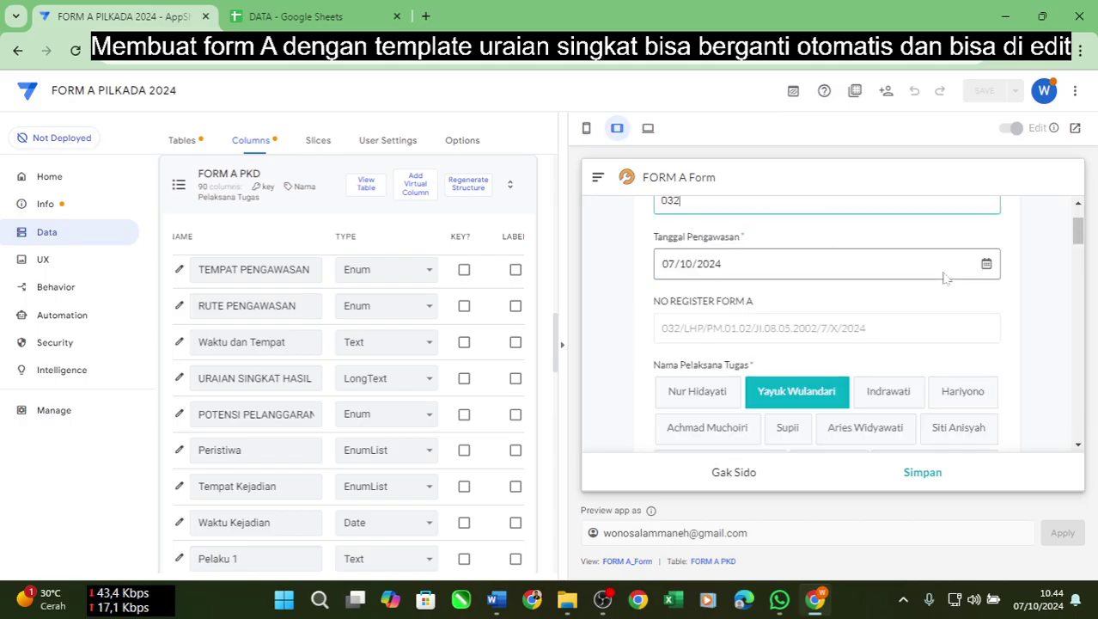
{"action": "left_click", "coordinate": [890, 324]}
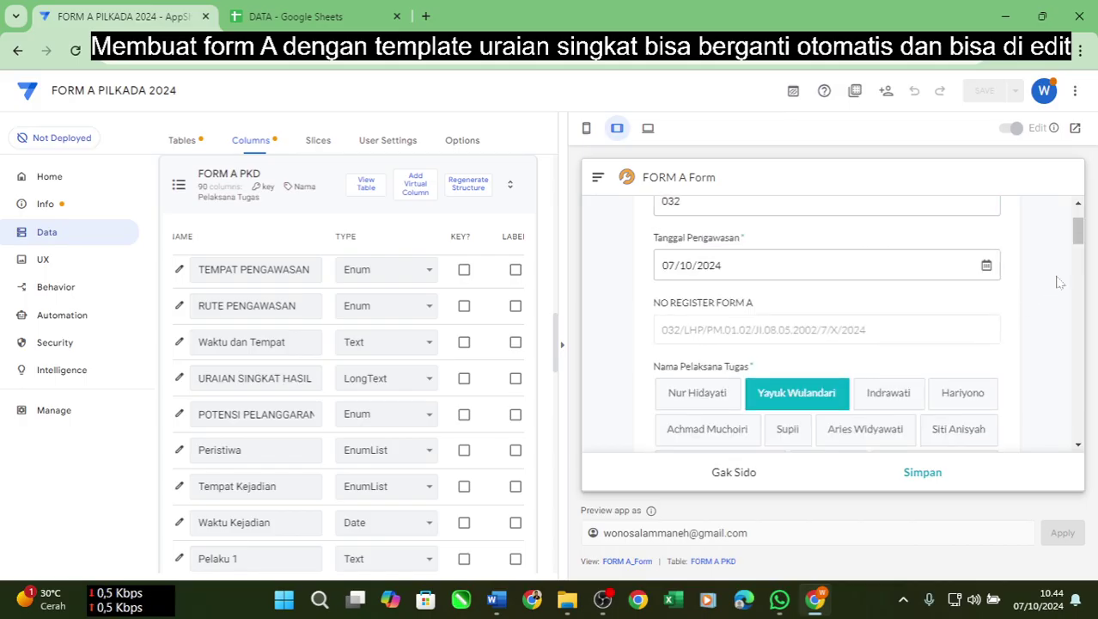
Review the URAIAN SINGKAT HASIL PENGAWASAN text and the remaining fields down to Dokumentasi and the supporting file field.
{"action": "left_click_drag", "start_coordinate": [1076, 248], "coordinate": [1091, 463]}
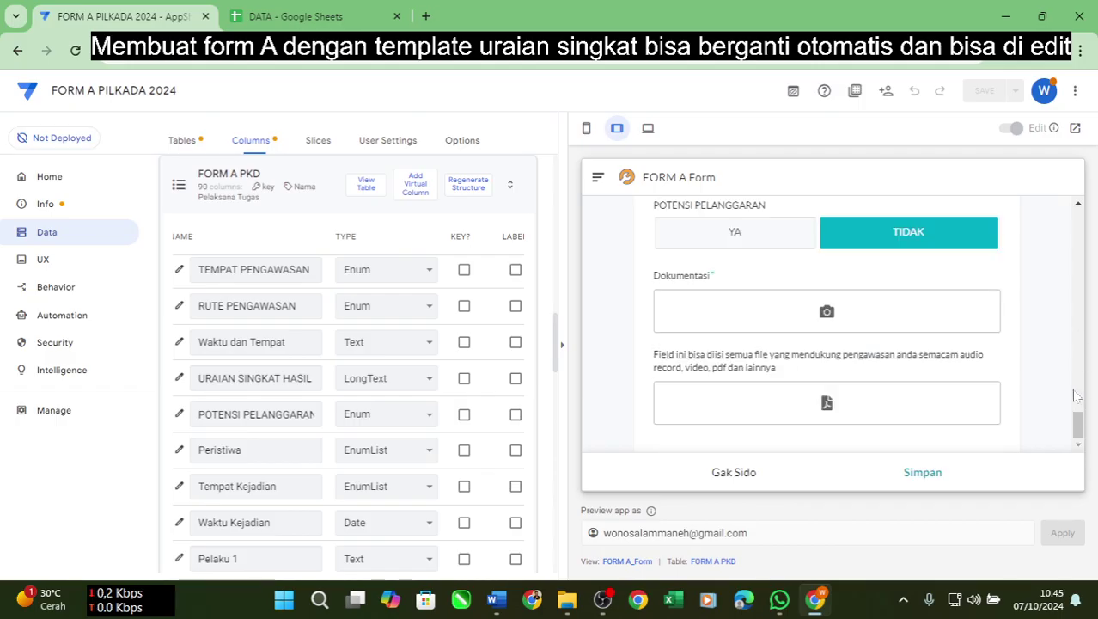
{"action": "scroll", "coordinate": [1078, 395], "scroll_direction": "up", "scroll_amount": 5}
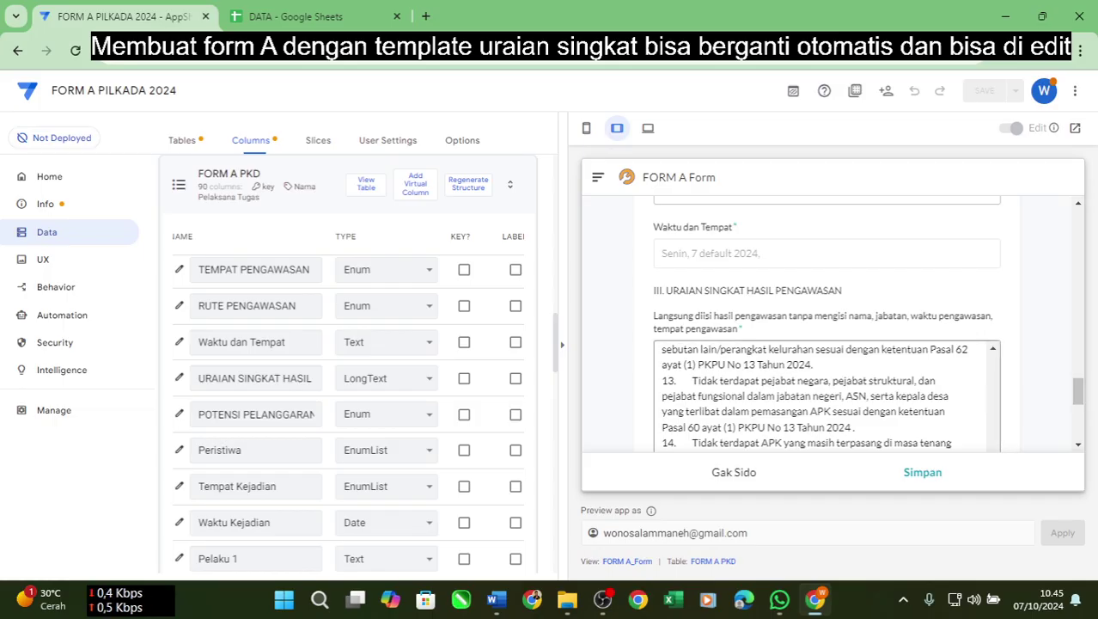
{"action": "key", "text": "BackSpace"}
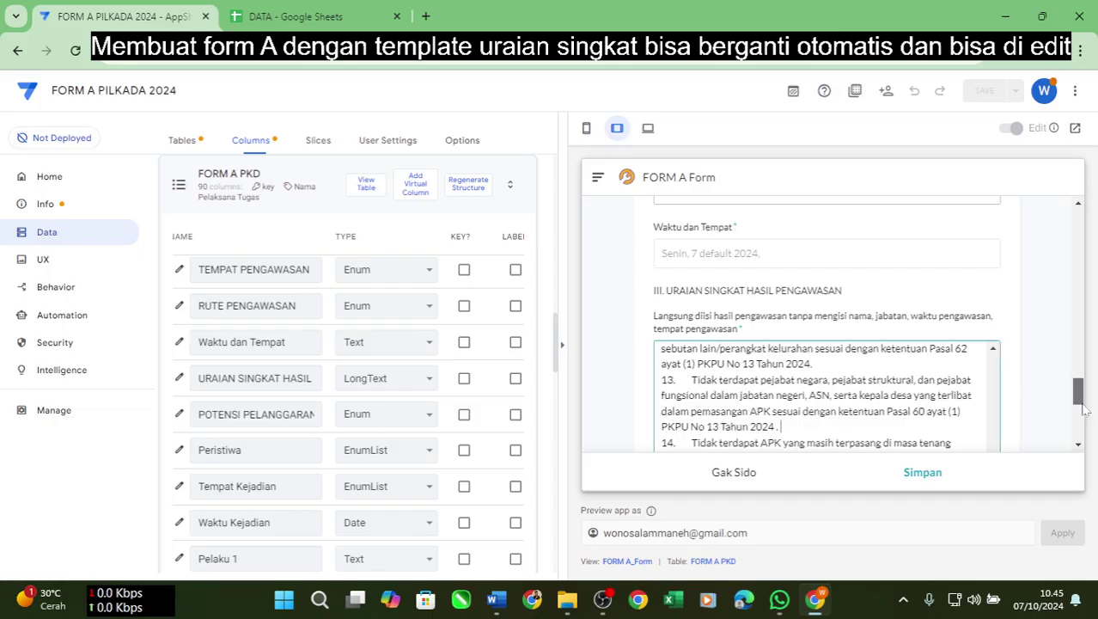
{"action": "scroll", "coordinate": [1084, 423], "scroll_direction": "down", "scroll_amount": 1}
{"action": "scroll", "coordinate": [1084, 423], "scroll_direction": "down", "scroll_amount": 5}
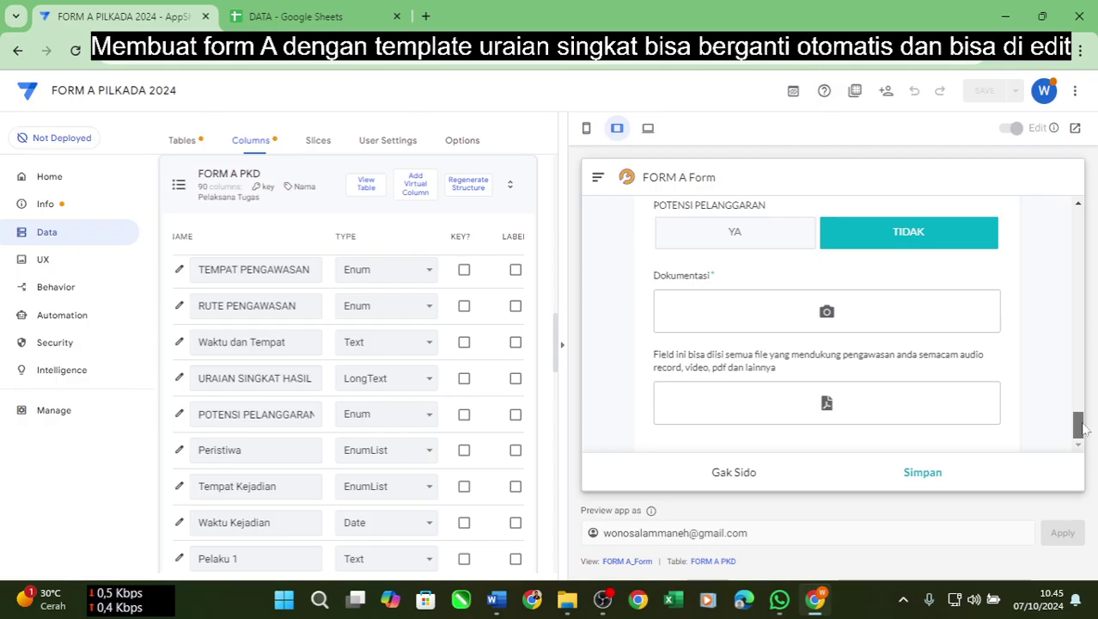
{"action": "scroll", "coordinate": [1068, 265], "scroll_direction": "up", "scroll_amount": 15}
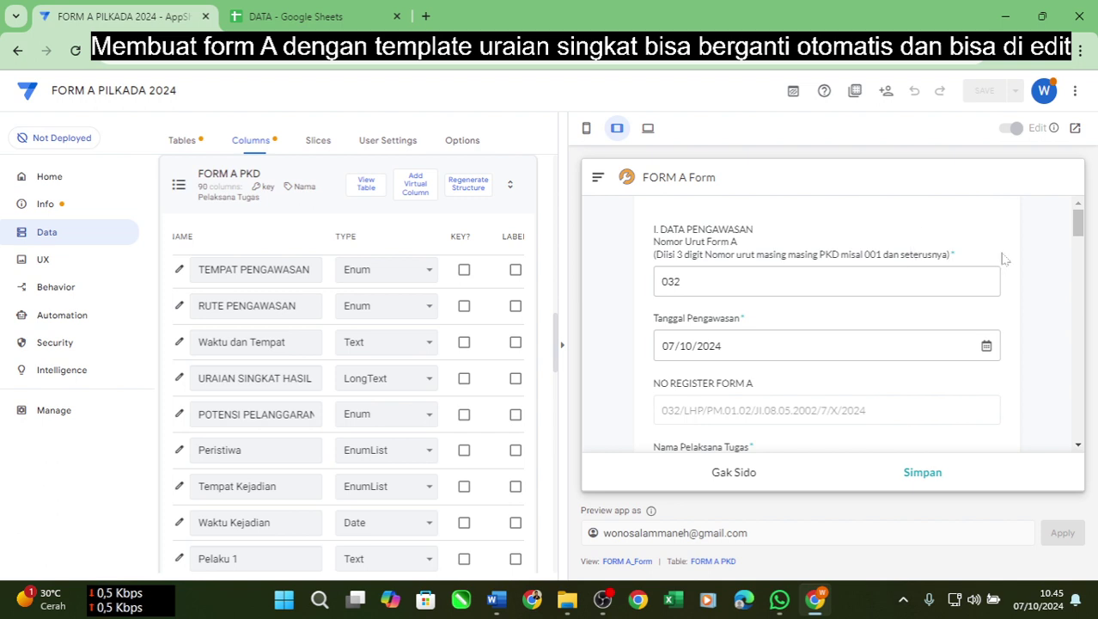
Change the Sub Tahapan in the form to Pengawasan Kampanye (Pertemuan Tatap Muka).
{"action": "scroll", "coordinate": [1016, 281], "scroll_direction": "down", "scroll_amount": 4}
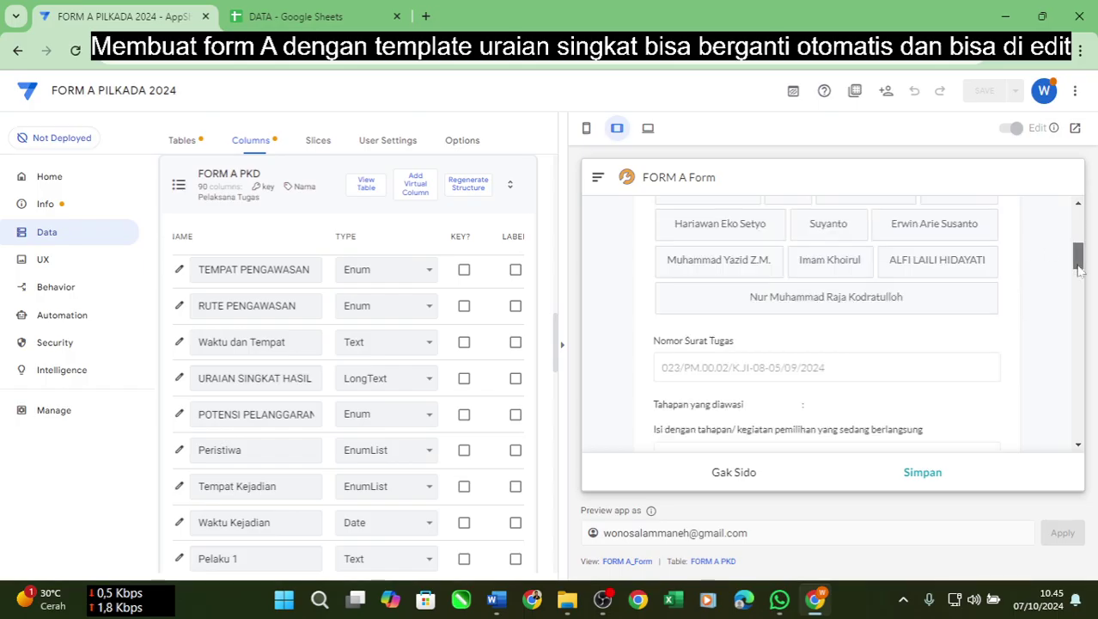
{"action": "scroll", "coordinate": [1079, 318], "scroll_direction": "down", "scroll_amount": 3}
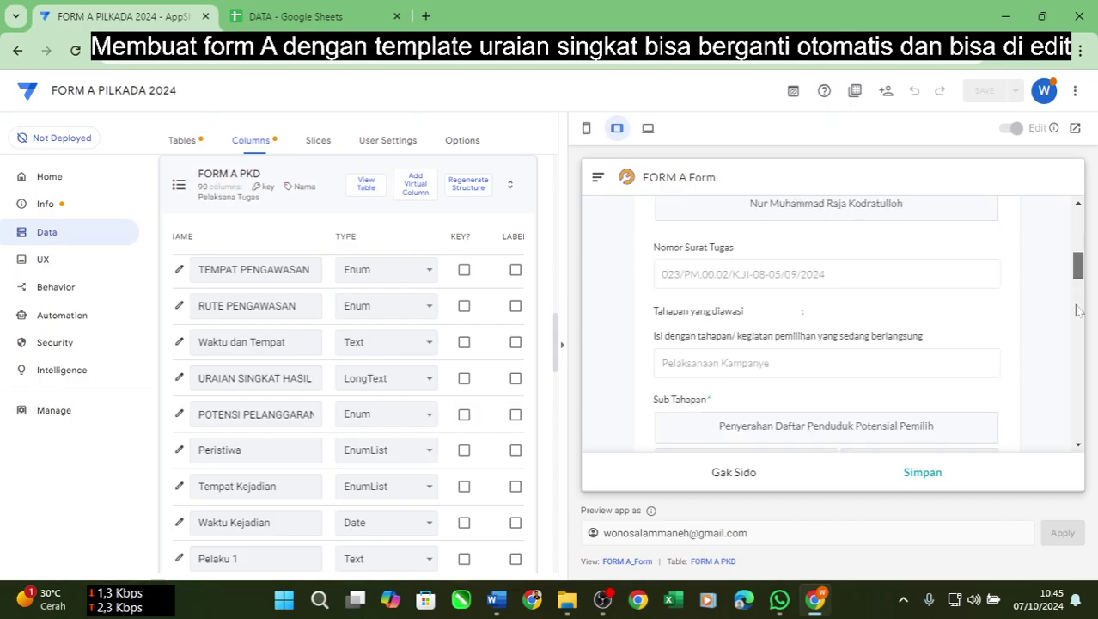
{"action": "scroll", "coordinate": [1079, 318], "scroll_direction": "down", "scroll_amount": 3}
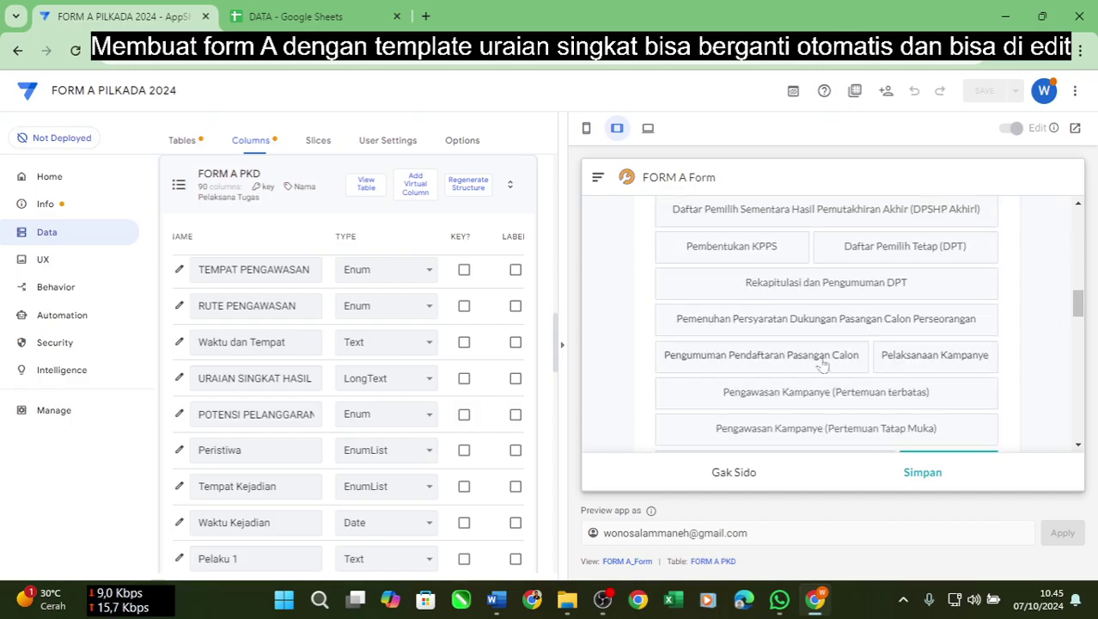
{"action": "scroll", "coordinate": [823, 374], "scroll_direction": "down", "scroll_amount": 2}
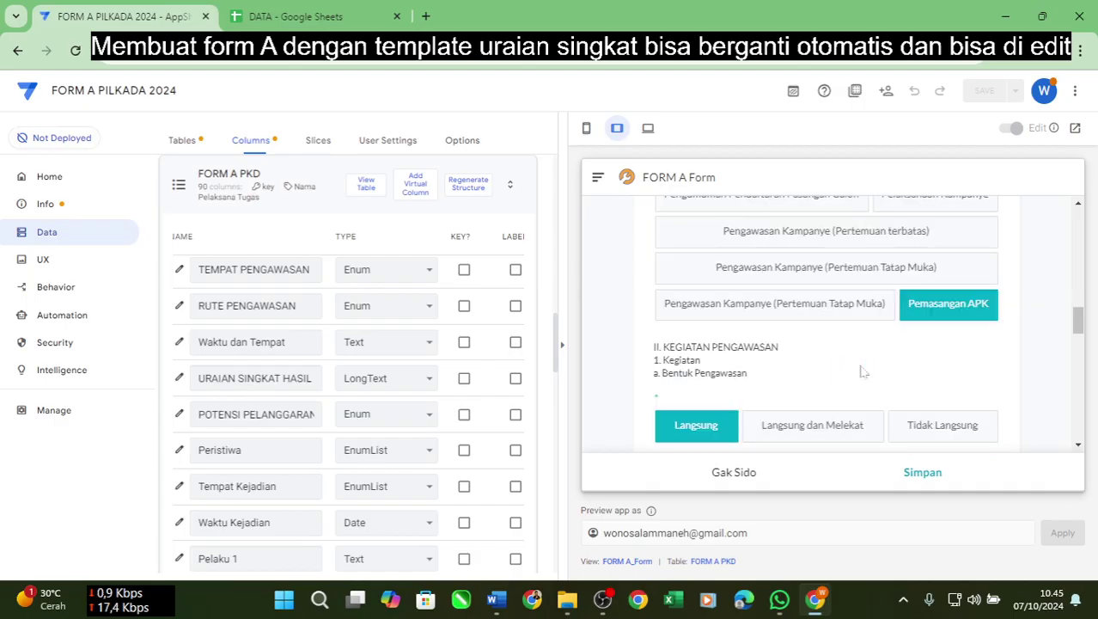
{"action": "left_click", "coordinate": [832, 271]}
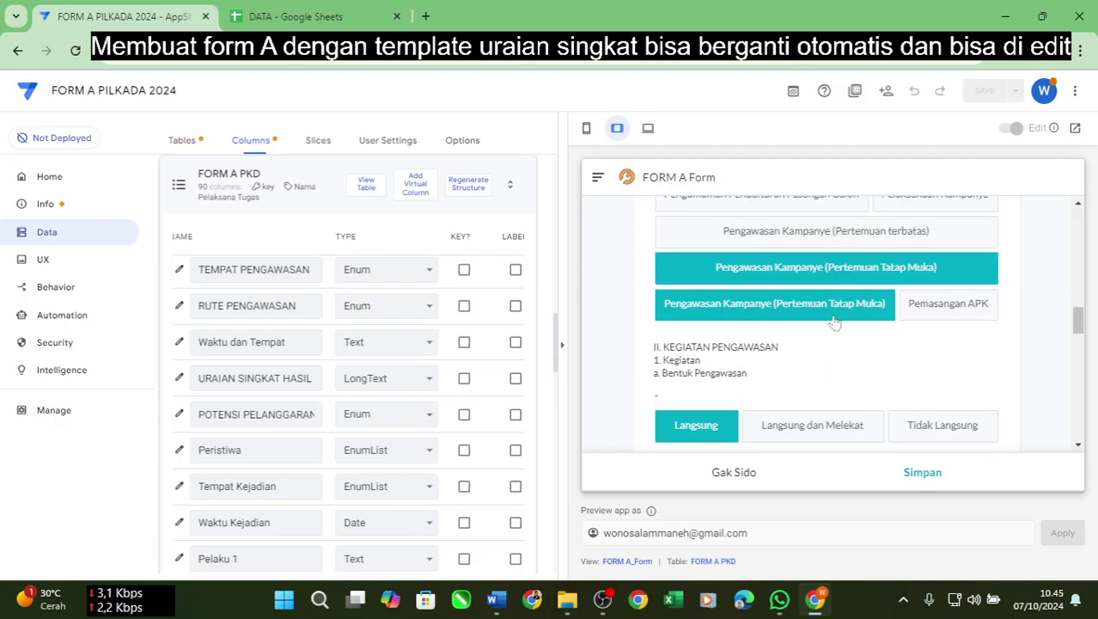
{"action": "left_click", "coordinate": [832, 309]}
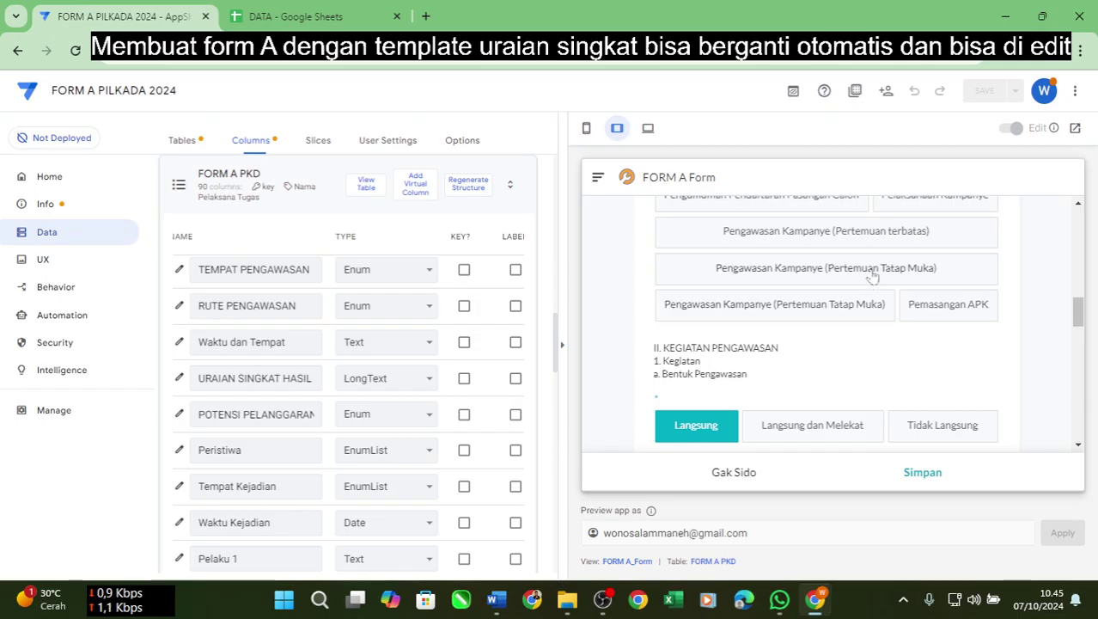
{"action": "left_click", "coordinate": [872, 274]}
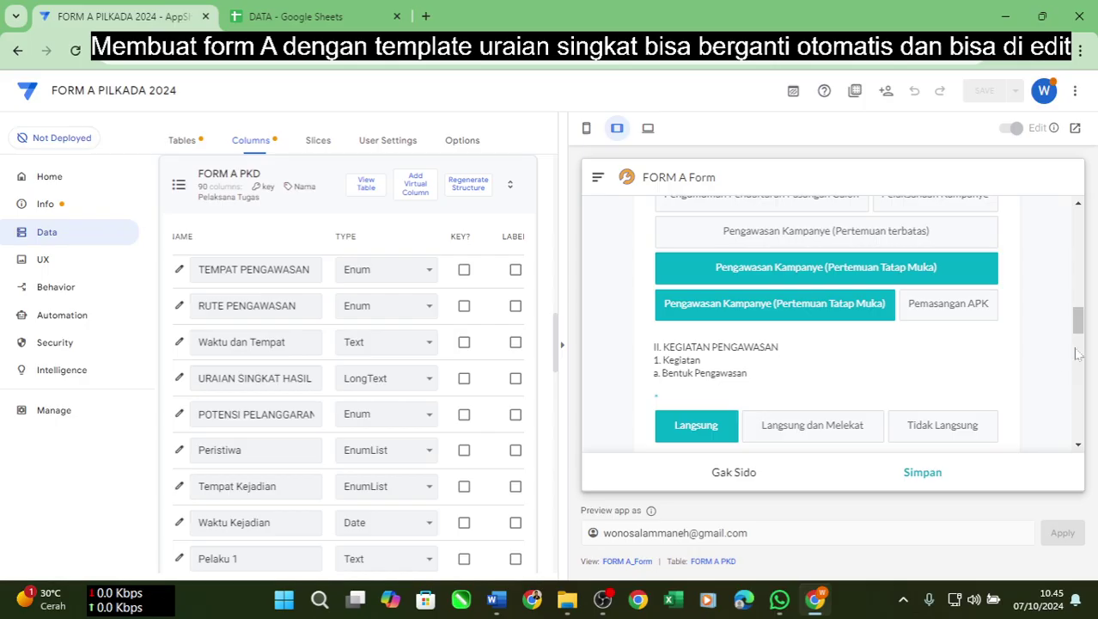
Examine whether the URAIAN SINGKAT HASIL PENGAWASAN text follows the newly selected Sub Tahapan, reading it from its end back to its start.
{"action": "scroll", "coordinate": [1080, 356], "scroll_direction": "down", "scroll_amount": 3}
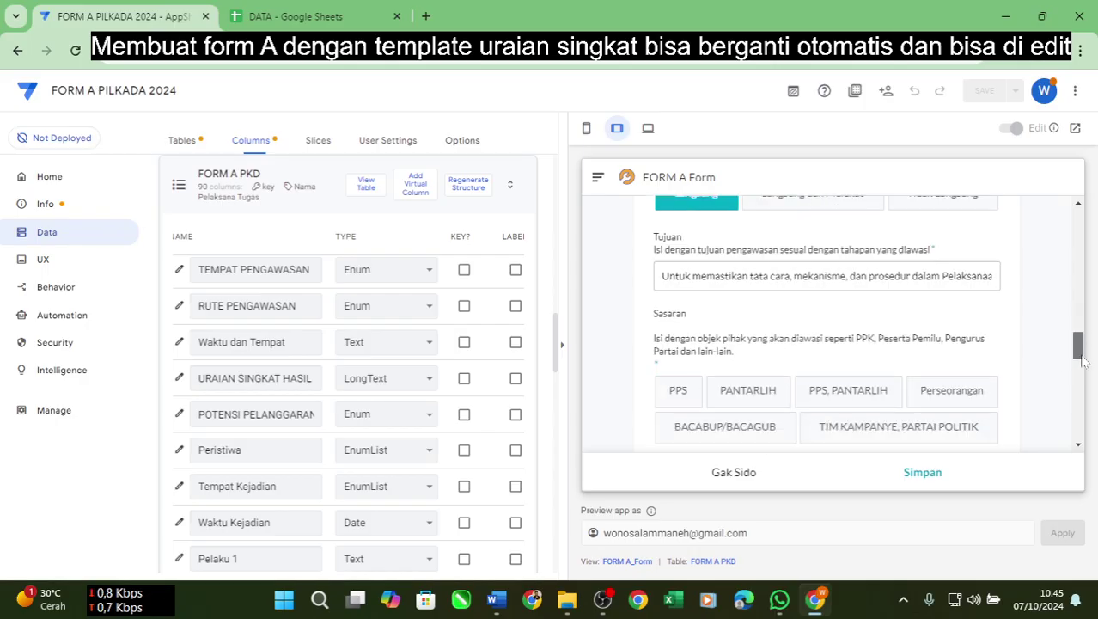
{"action": "scroll", "coordinate": [1082, 360], "scroll_direction": "down", "scroll_amount": 1}
{"action": "scroll", "coordinate": [1082, 361], "scroll_direction": "down", "scroll_amount": 3}
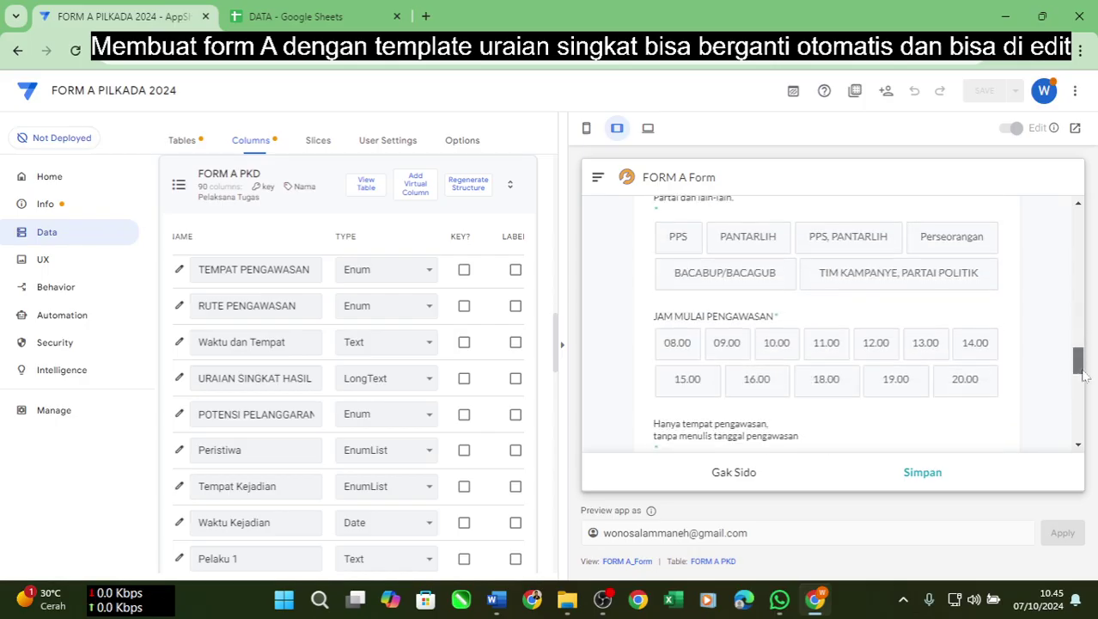
{"action": "scroll", "coordinate": [1083, 395], "scroll_direction": "down", "scroll_amount": 4}
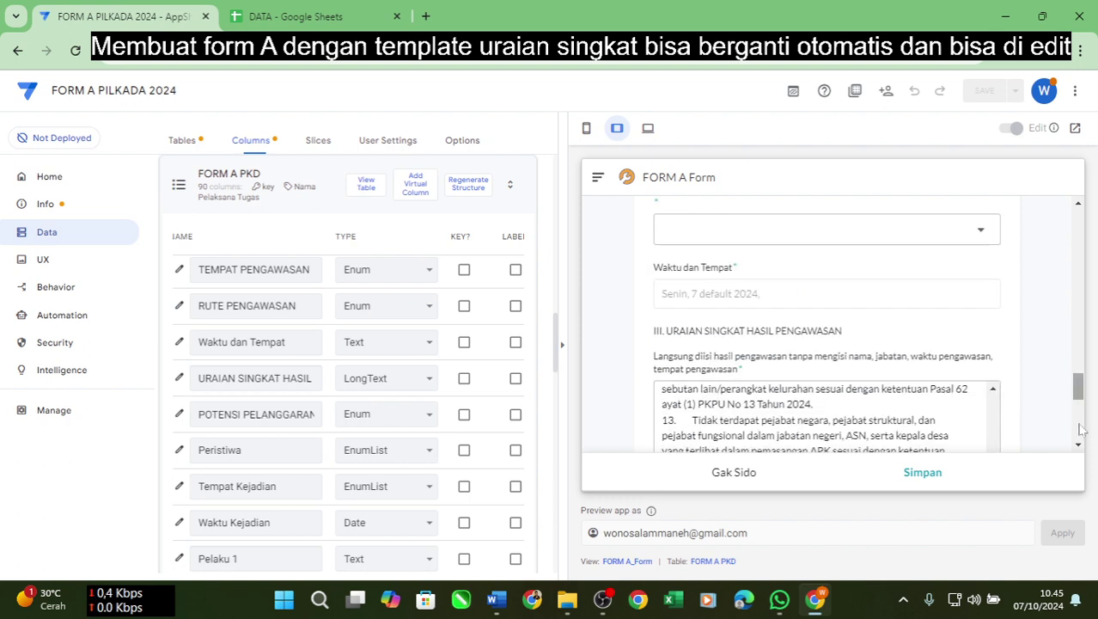
{"action": "scroll", "coordinate": [1081, 421], "scroll_direction": "down", "scroll_amount": 4}
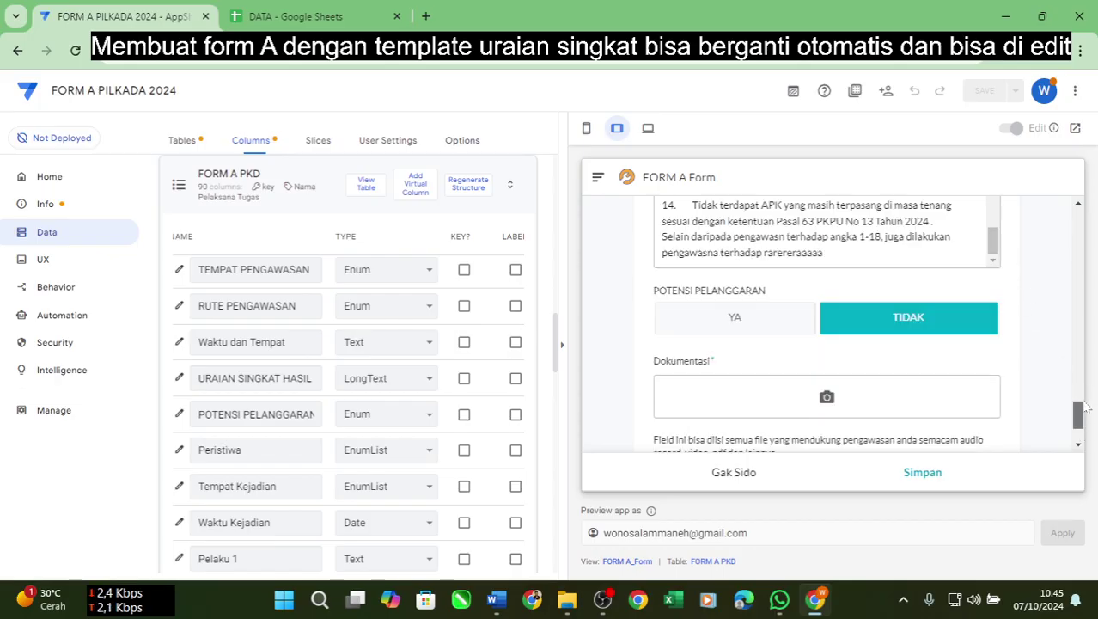
{"action": "mouse_move", "coordinate": [1080, 411]}
{"action": "left_mouse_down"}
{"action": "mouse_move", "coordinate": [1081, 380]}
{"action": "mouse_move", "coordinate": [1072, 397]}
{"action": "left_mouse_up"}
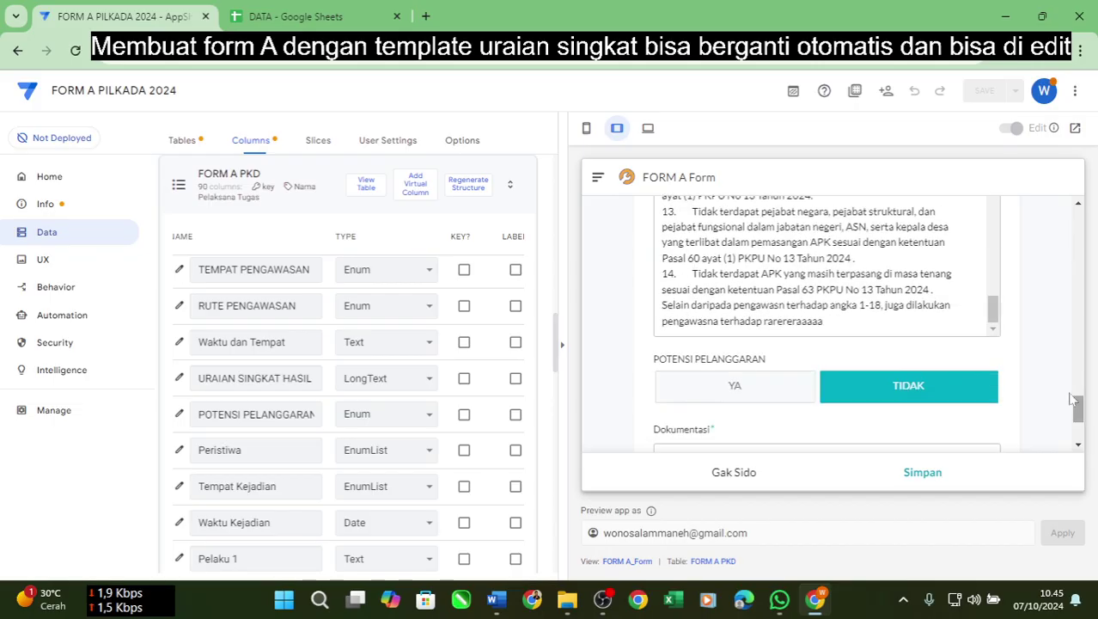
{"action": "left_click", "coordinate": [987, 261]}
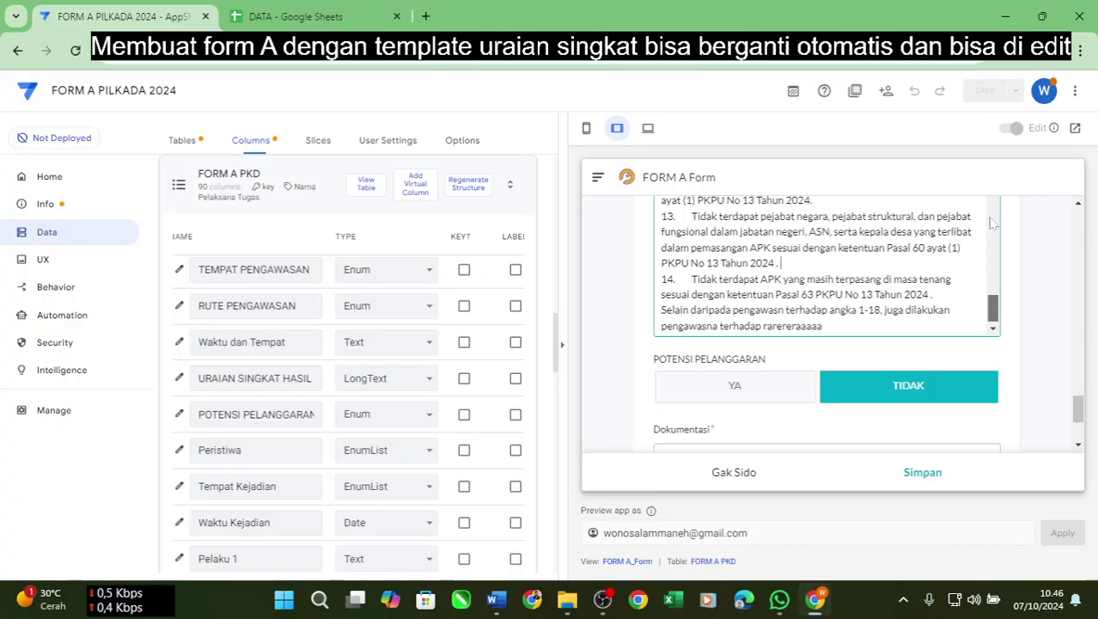
{"action": "scroll", "coordinate": [992, 293], "scroll_direction": "up", "scroll_amount": 10}
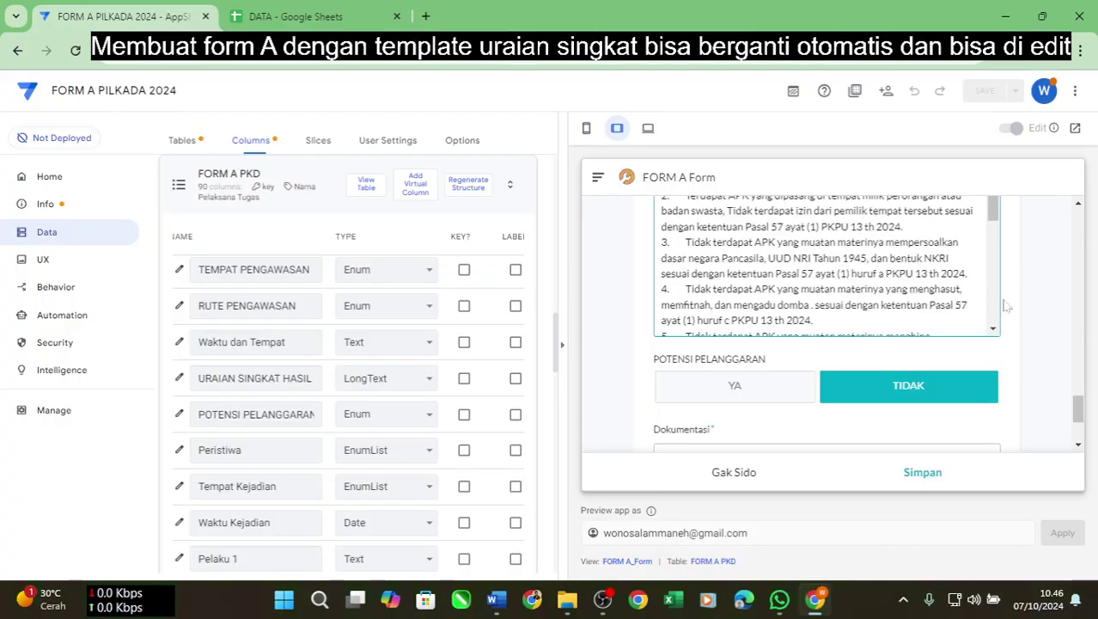
{"action": "scroll", "coordinate": [996, 296], "scroll_direction": "up", "scroll_amount": 3}
{"action": "scroll", "coordinate": [1080, 410], "scroll_direction": "up", "scroll_amount": 5}
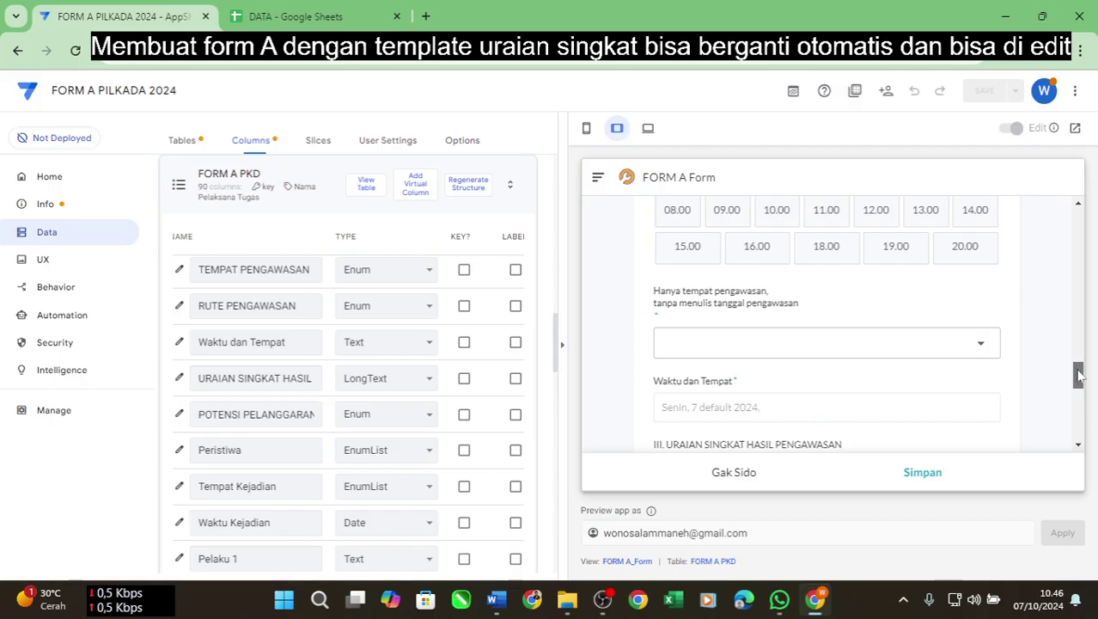
Switch the Sub Tahapan of the already edited form to Pengawasan Kampanye (Pertemuan terbatas).
{"action": "scroll", "coordinate": [1076, 311], "scroll_direction": "up", "scroll_amount": 3}
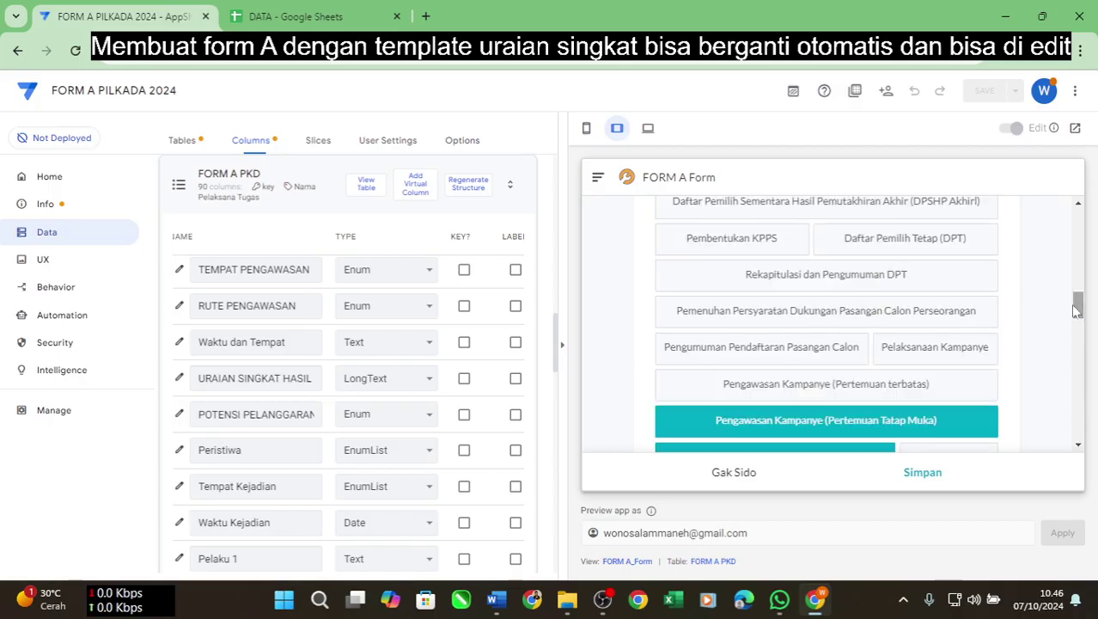
{"action": "left_click", "coordinate": [891, 393]}
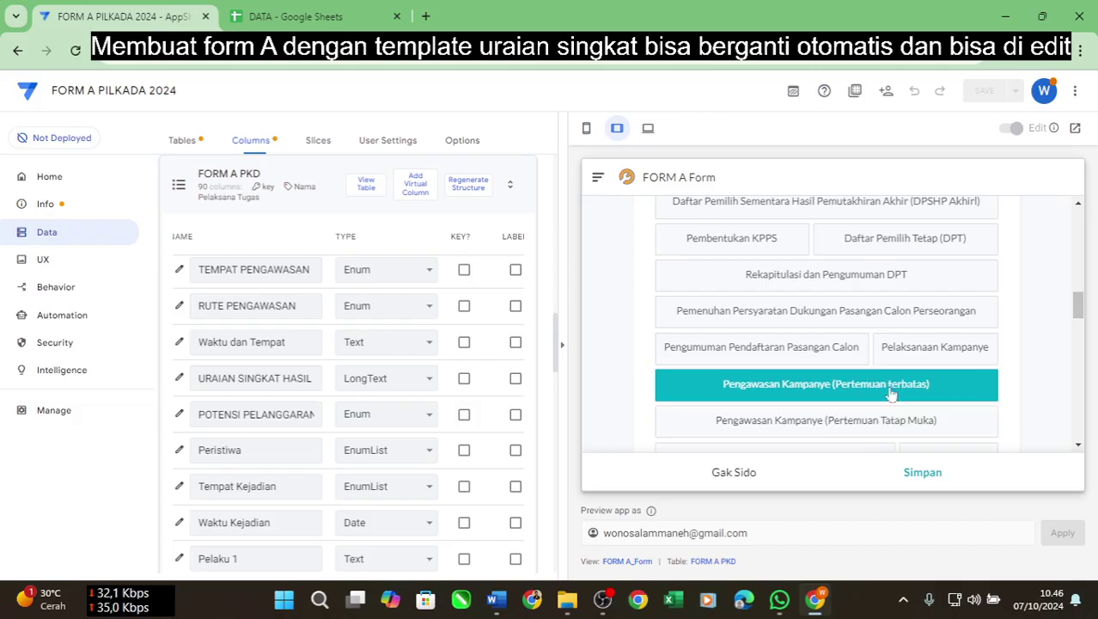
{"action": "scroll", "coordinate": [1079, 314], "scroll_direction": "down", "scroll_amount": 5}
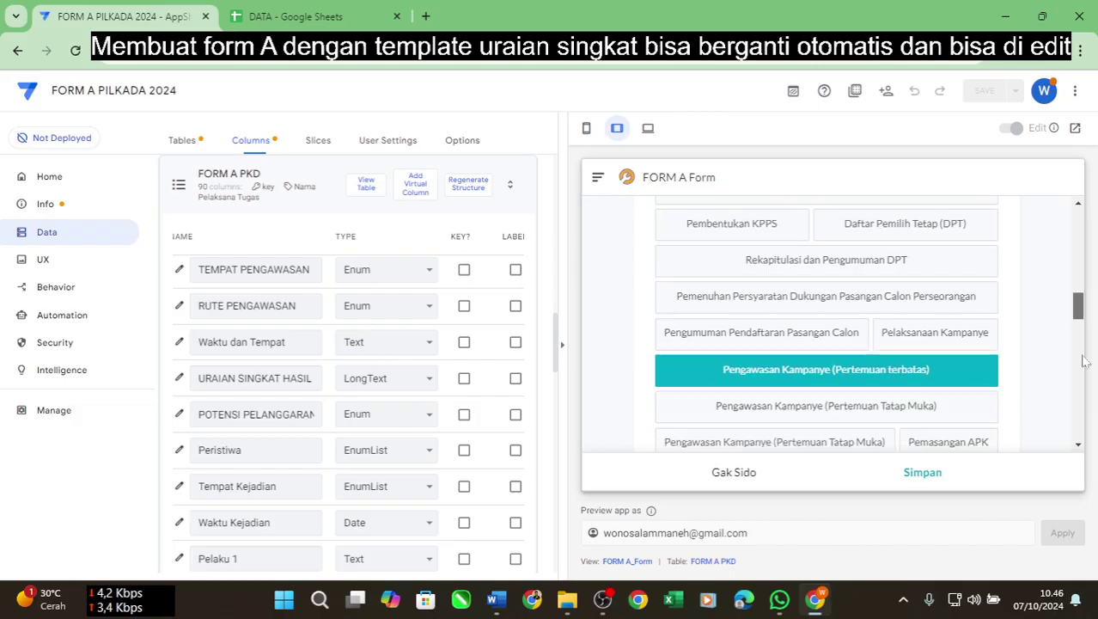
Discard the edited form and open a new, blank entry from the FORM A PKD list.
{"action": "left_click", "coordinate": [733, 474]}
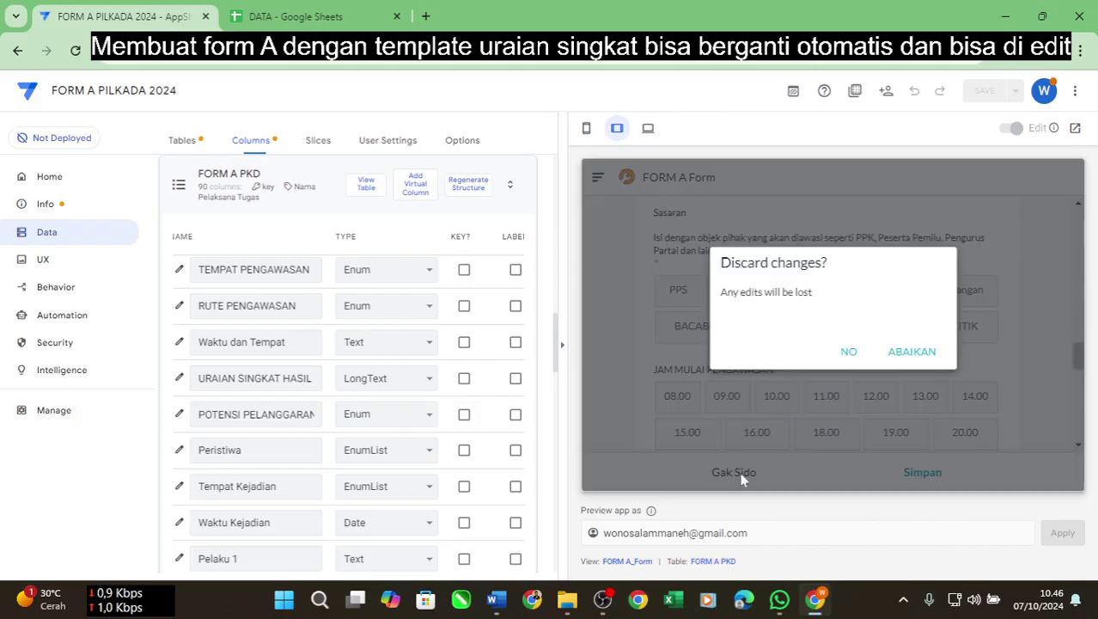
{"action": "left_click", "coordinate": [908, 360]}
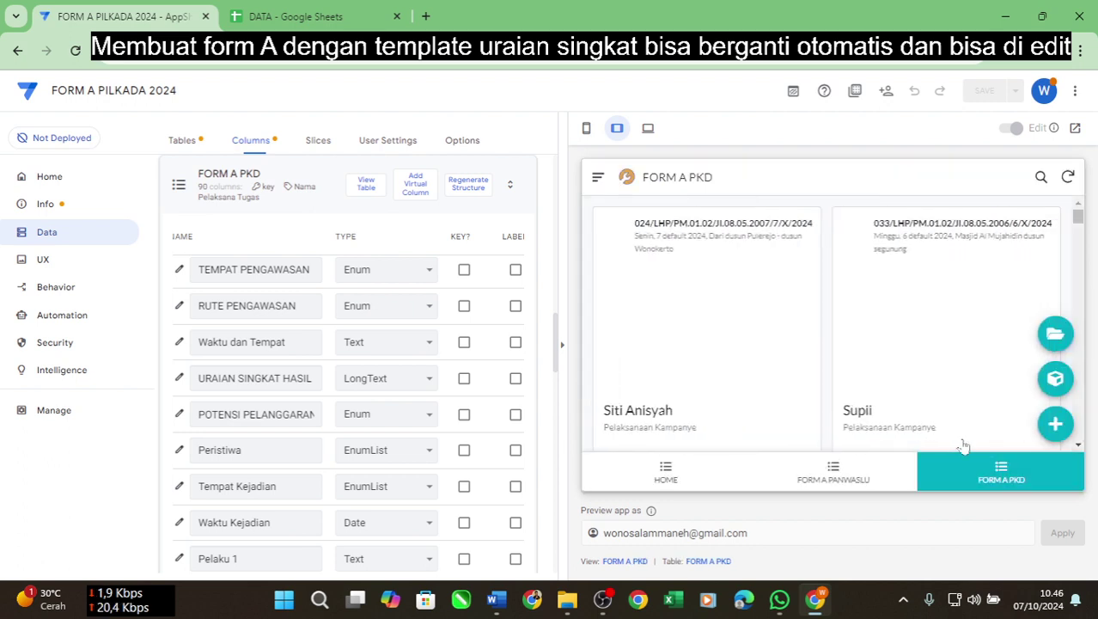
{"action": "left_click", "coordinate": [1055, 434]}
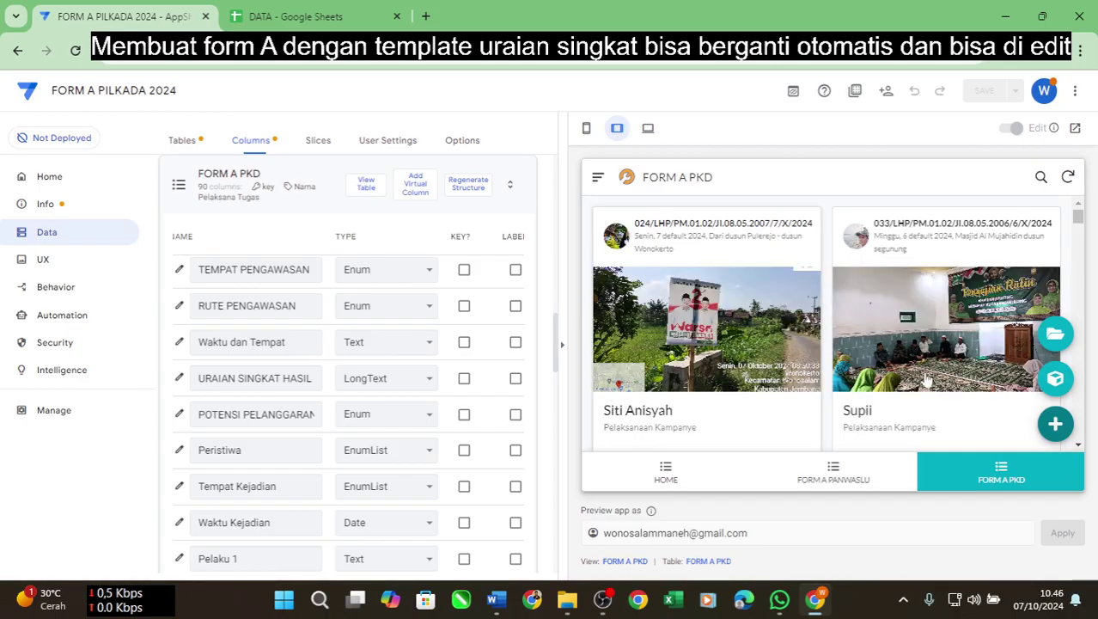
{"action": "left_click", "coordinate": [1055, 420]}
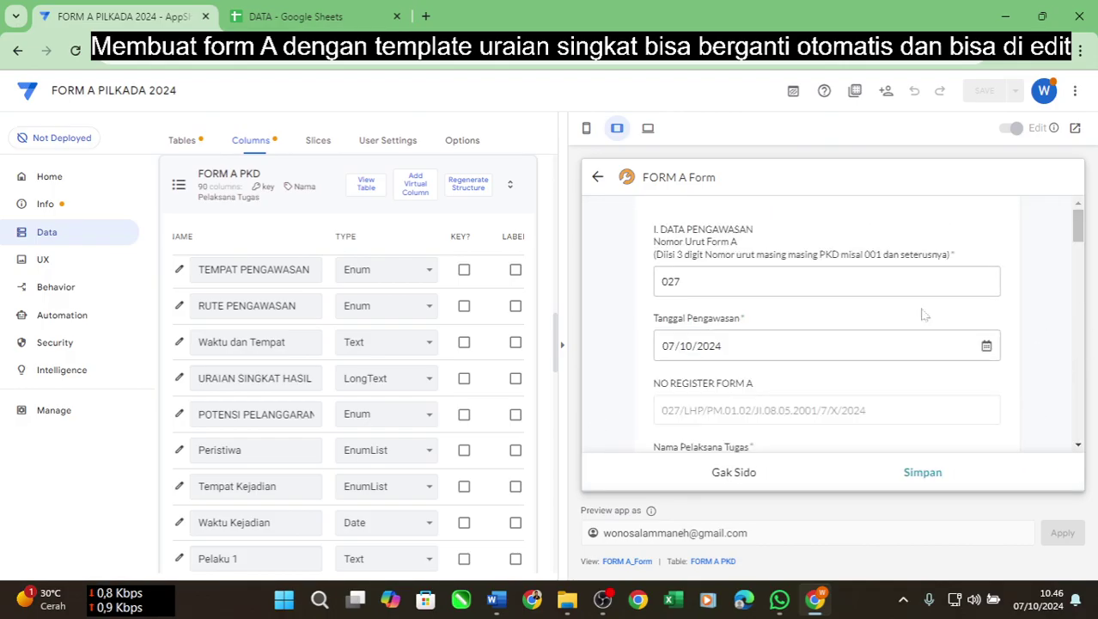
Choose Pengawasan Kampanye (Pertemuan terbatas) as the new entry's Sub Tahapan and check the template and its dotted placeholders in URAIAN SINGKAT HASIL PENGAWASAN.
{"action": "scroll", "coordinate": [1081, 277], "scroll_direction": "down", "scroll_amount": 1}
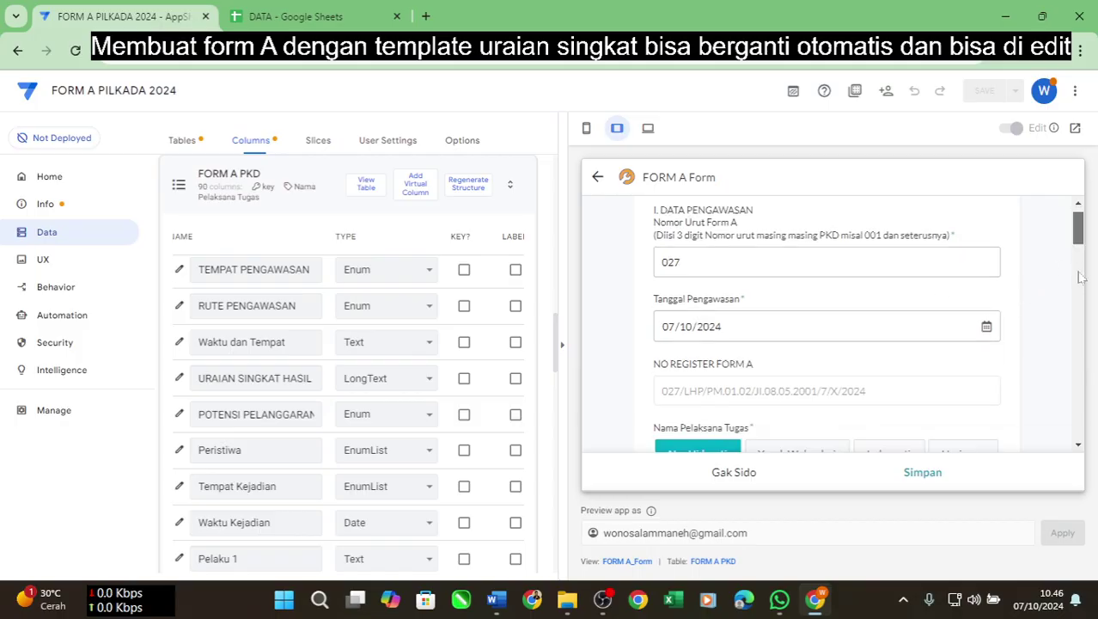
{"action": "scroll", "coordinate": [1081, 276], "scroll_direction": "down", "scroll_amount": 5}
{"action": "left_click_drag", "start_coordinate": [1081, 276], "coordinate": [1085, 335]}
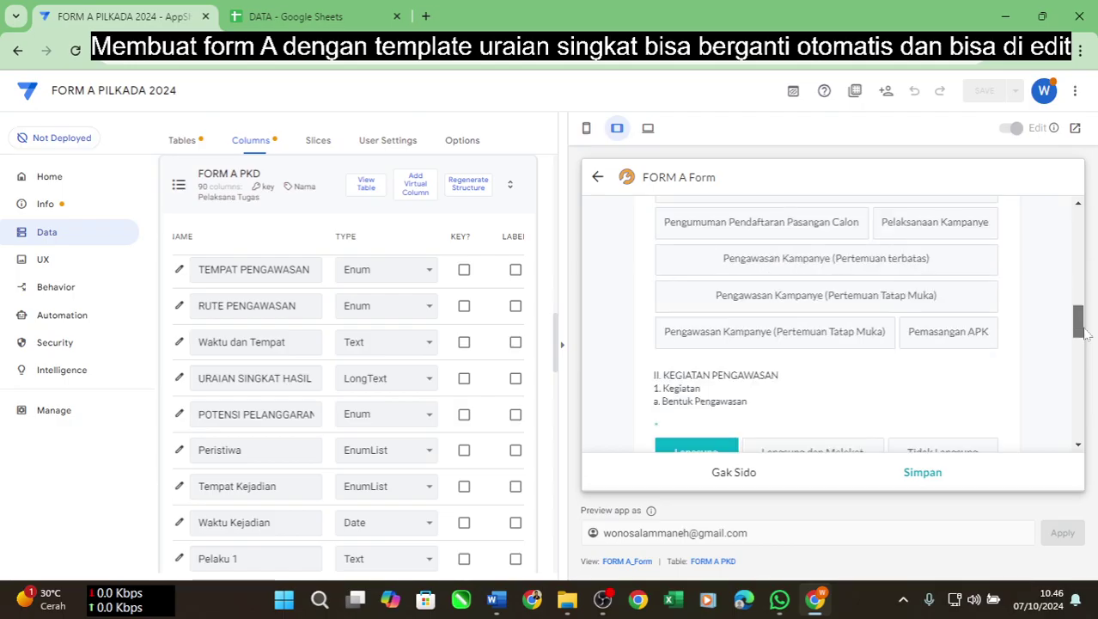
{"action": "left_click", "coordinate": [906, 265]}
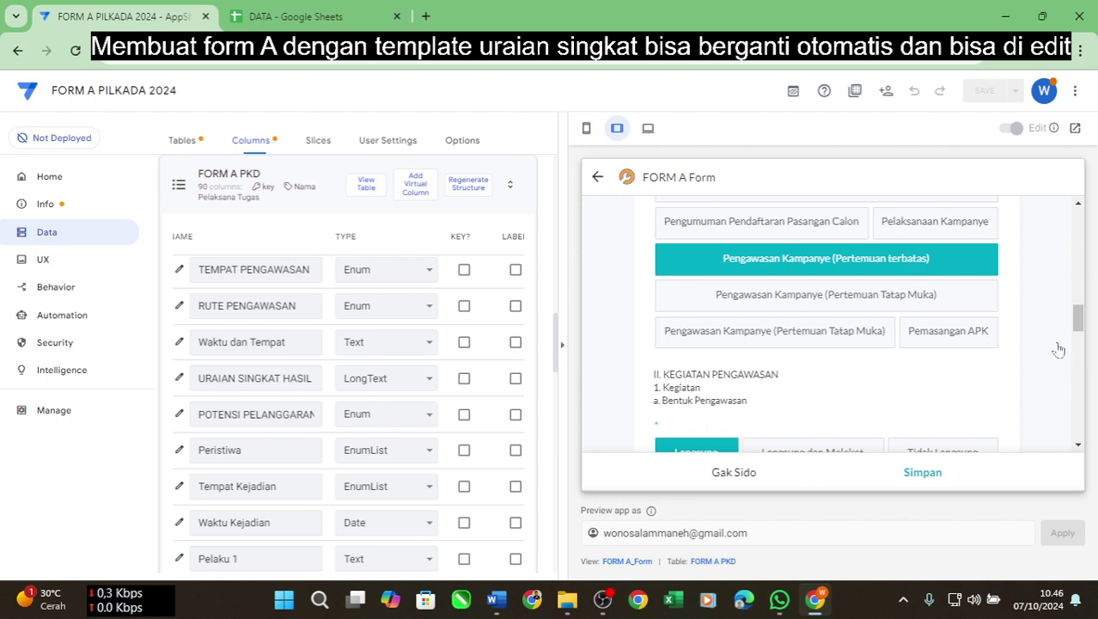
{"action": "left_click_drag", "start_coordinate": [1078, 321], "coordinate": [1082, 408]}
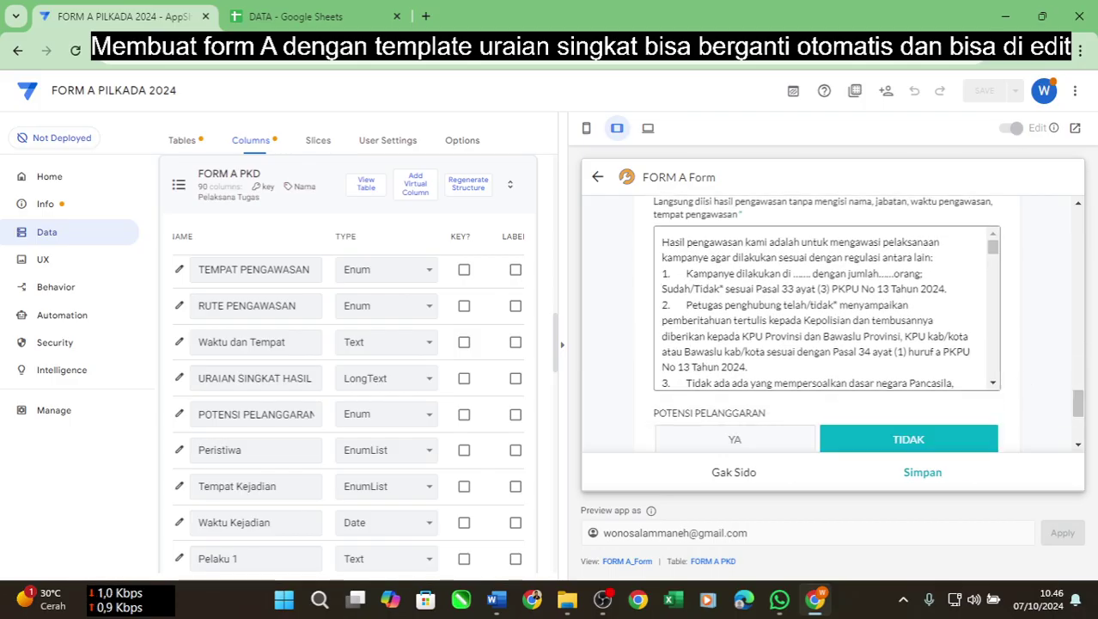
{"action": "double_click", "coordinate": [800, 273]}
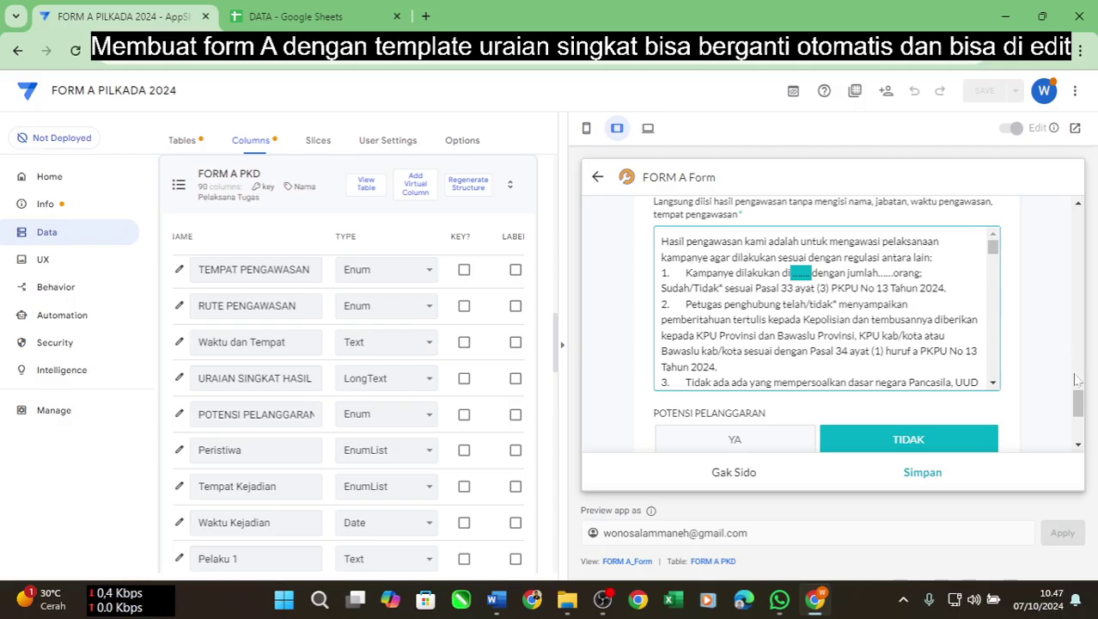
Change the new entry's Sub Tahapan to Pemasangan APK.
{"action": "left_click_drag", "start_coordinate": [1078, 400], "coordinate": [1077, 334]}
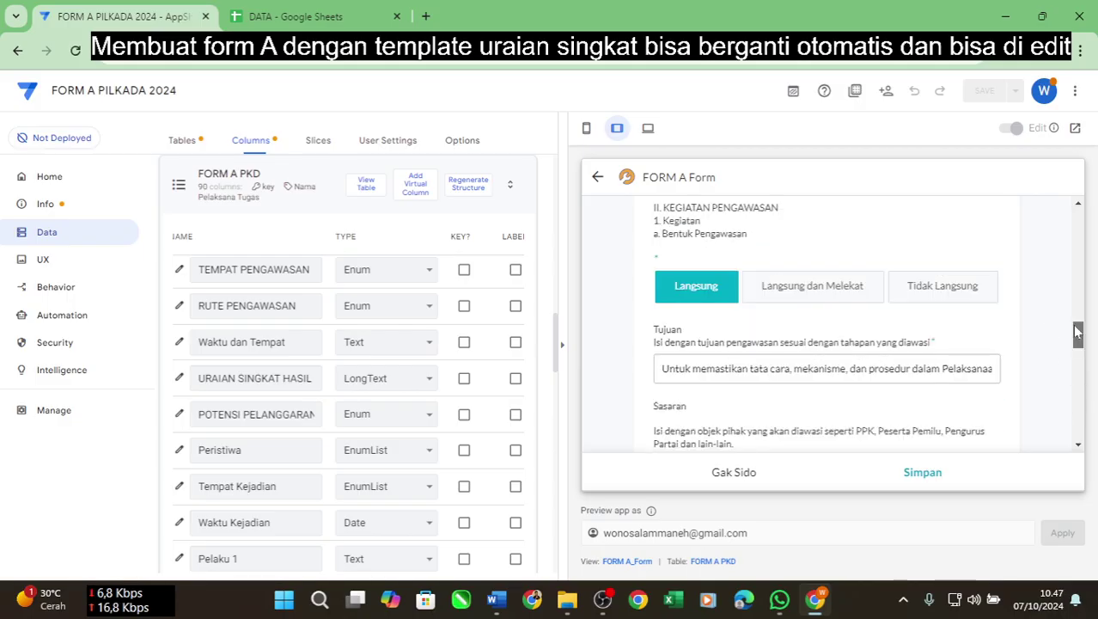
{"action": "scroll", "coordinate": [1072, 302], "scroll_direction": "up", "scroll_amount": 3}
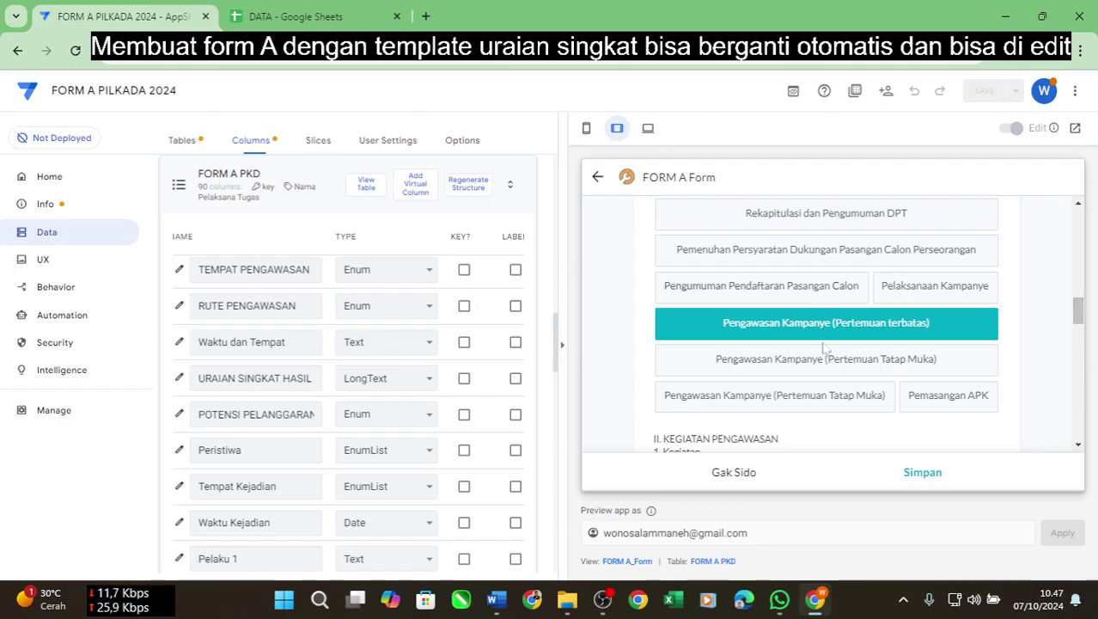
{"action": "left_click", "coordinate": [940, 397]}
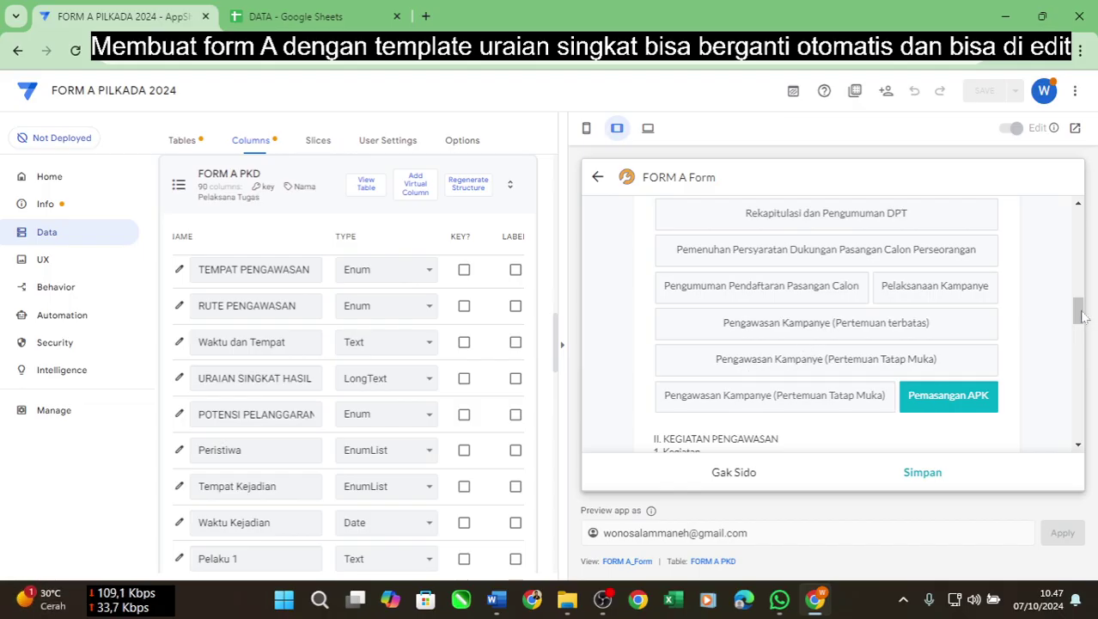
Check the Pemasangan APK template text in the new entry's URAIAN SINGKAT HASIL PENGAWASAN field and place the text cursor in it.
{"action": "scroll", "coordinate": [1087, 361], "scroll_direction": "down", "scroll_amount": 3}
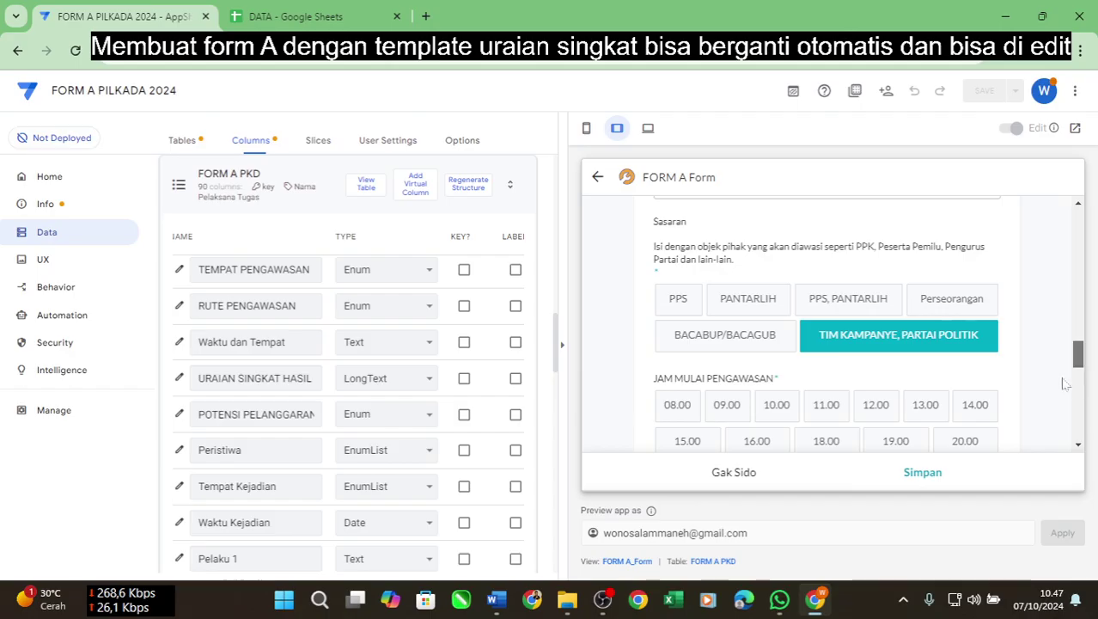
{"action": "scroll", "coordinate": [1063, 383], "scroll_direction": "down", "scroll_amount": 5}
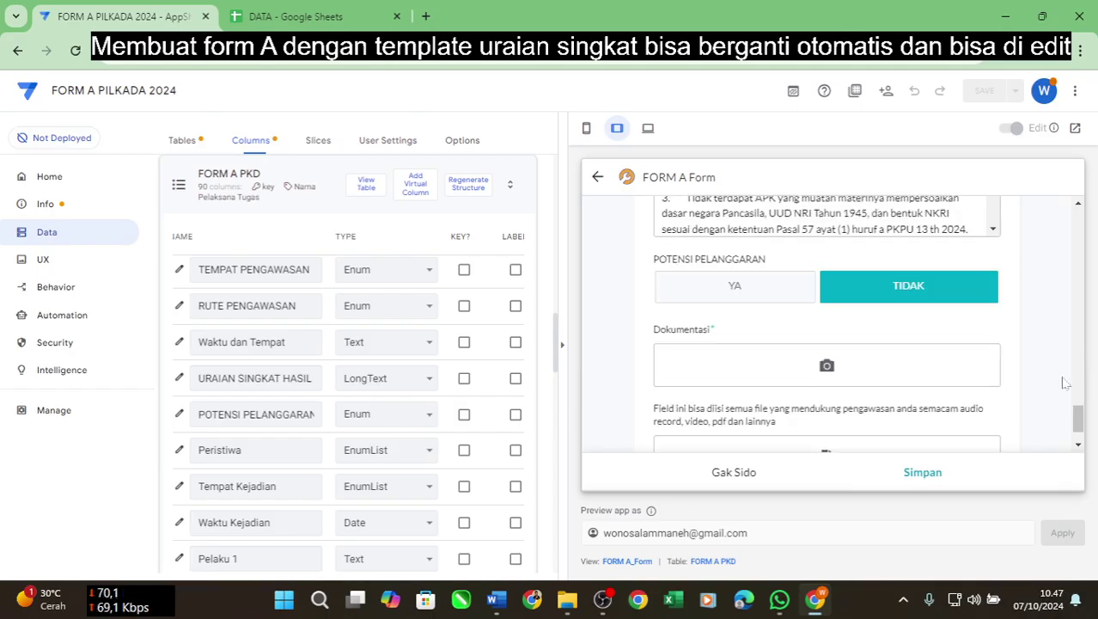
{"action": "scroll", "coordinate": [1013, 258], "scroll_direction": "up", "scroll_amount": 3}
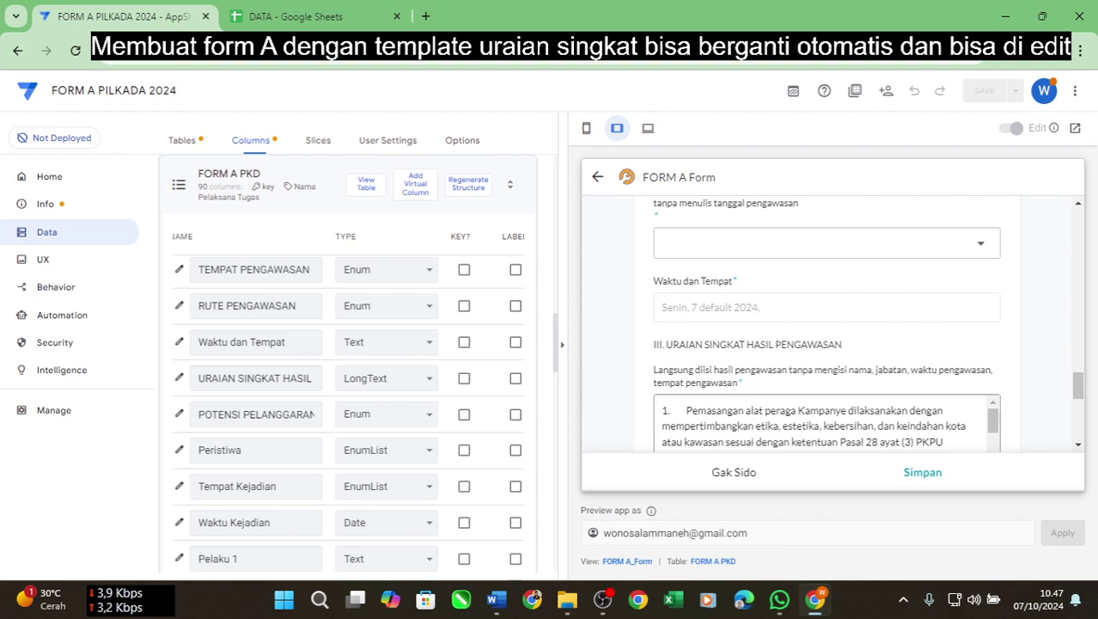
{"action": "left_click", "coordinate": [798, 410]}
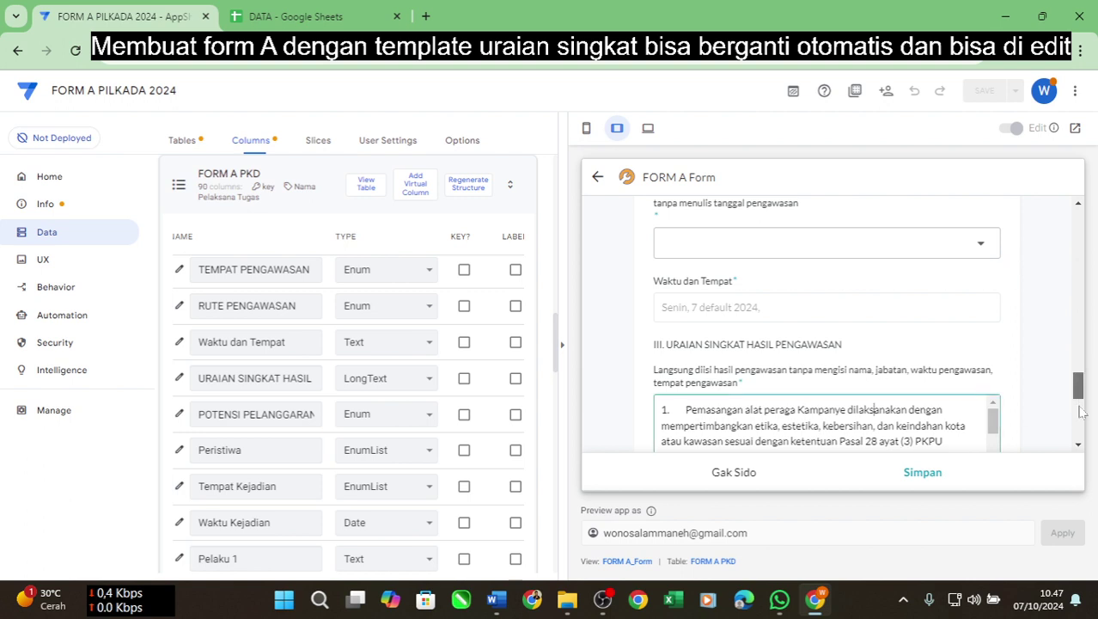
{"action": "scroll", "coordinate": [1081, 413], "scroll_direction": "down", "scroll_amount": 3}
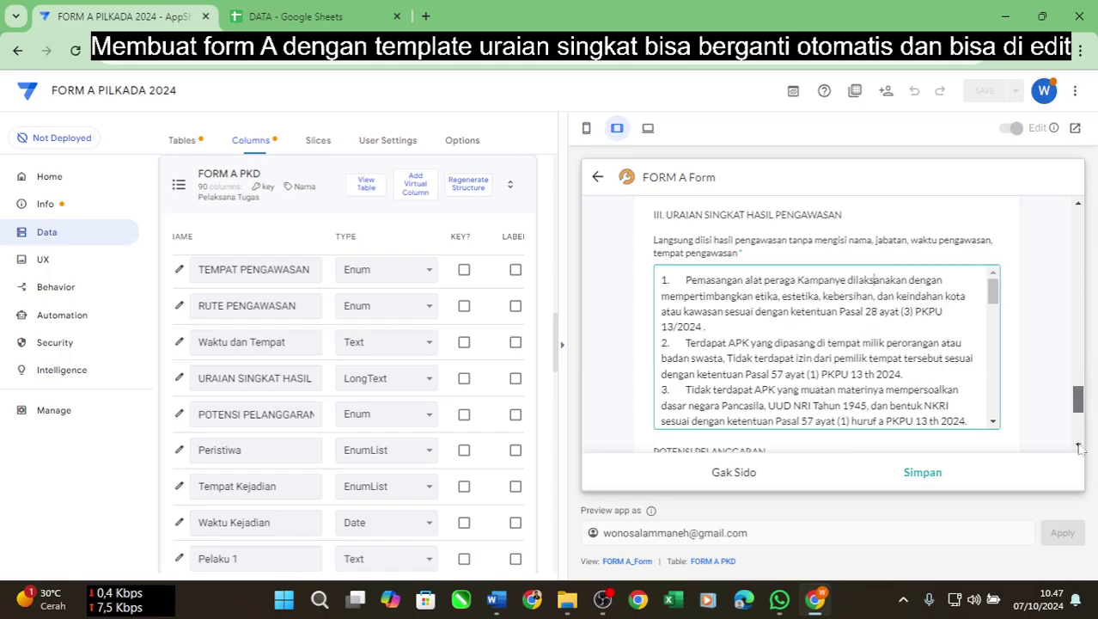
Cancel the new FORM A entry and discard its changes to return to the FORM A PKD list.
{"action": "scroll", "coordinate": [1079, 439], "scroll_direction": "down", "scroll_amount": 5}
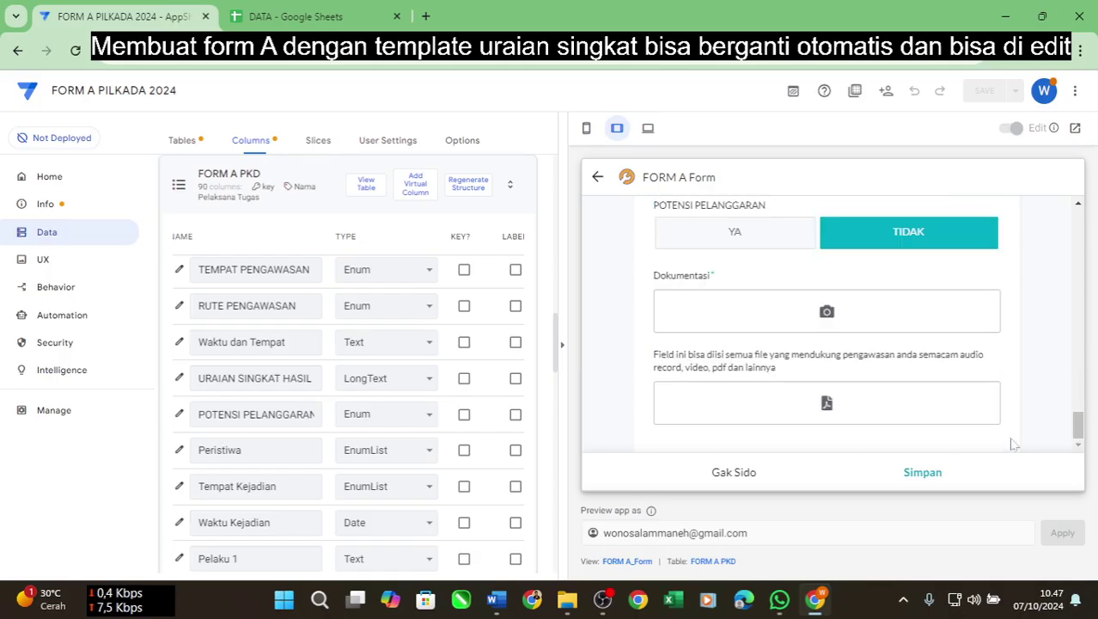
{"action": "left_click", "coordinate": [744, 484]}
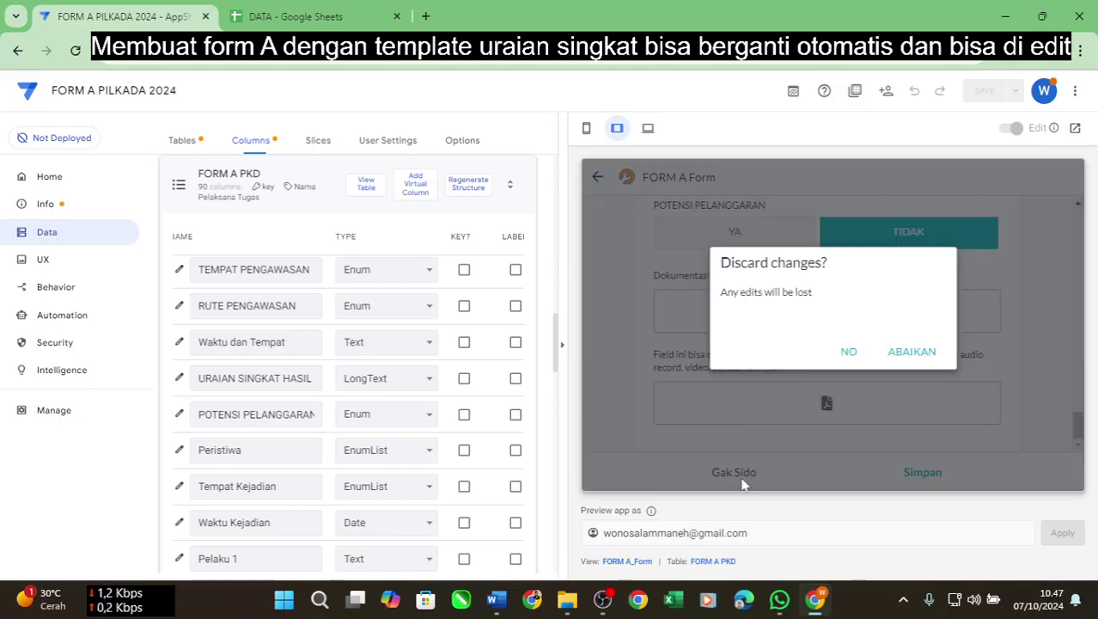
{"action": "left_click", "coordinate": [902, 354]}
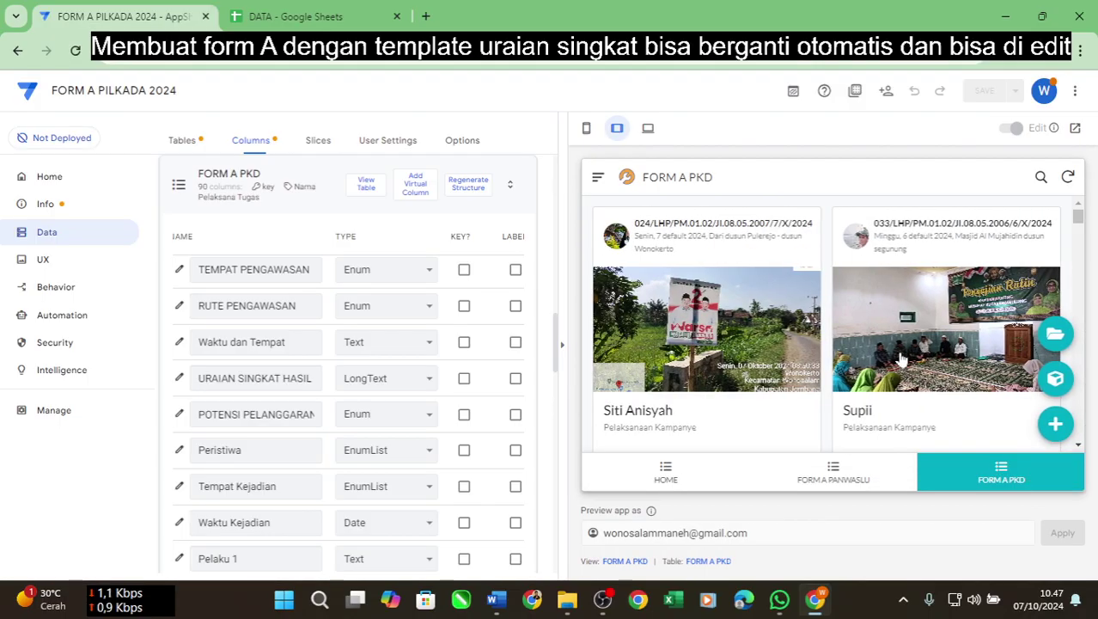